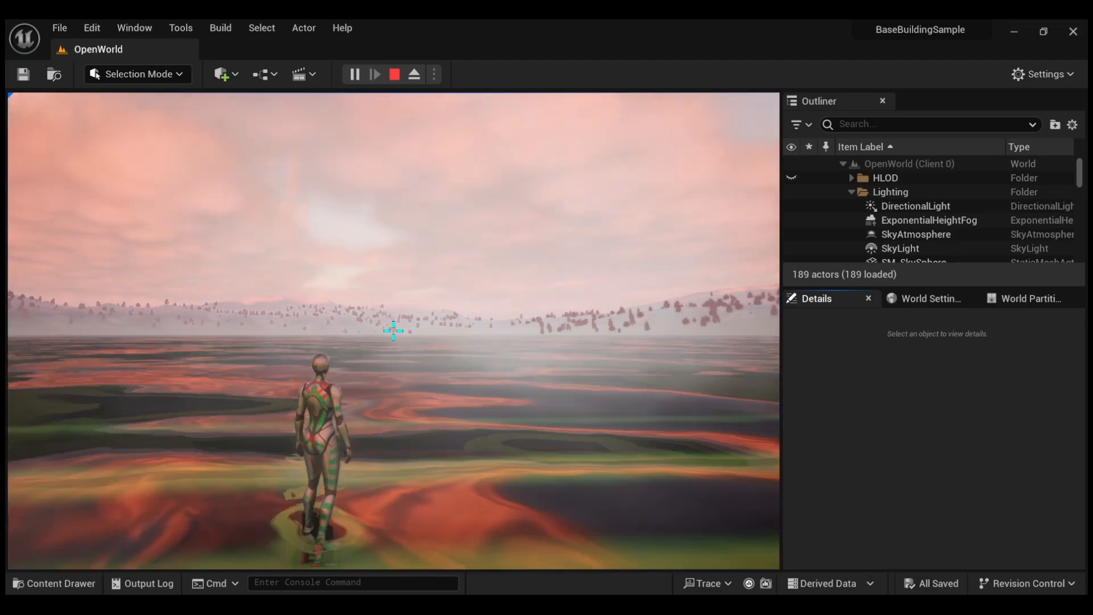
# - Open the project's plugin list and show the installed plugins
pyautogui.press('`')
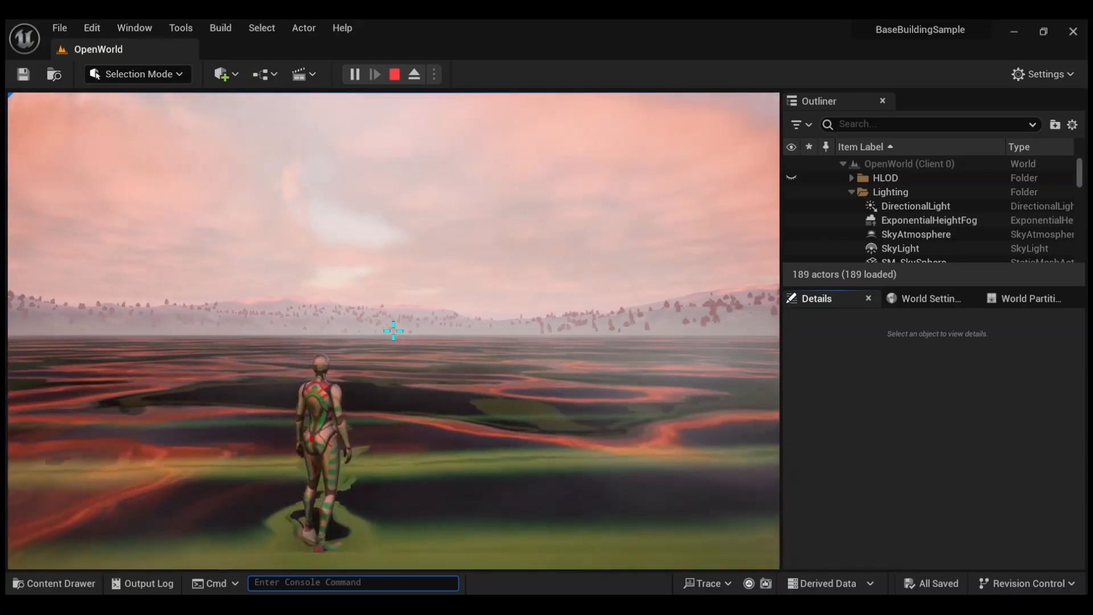
pyautogui.click(98, 28)
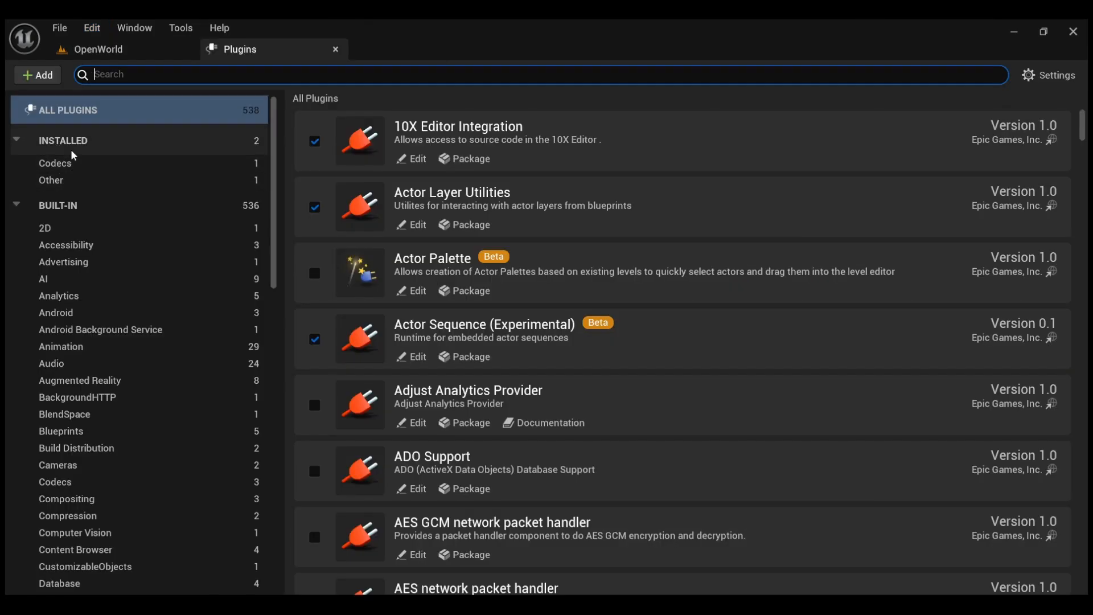
pyautogui.click(74, 150)
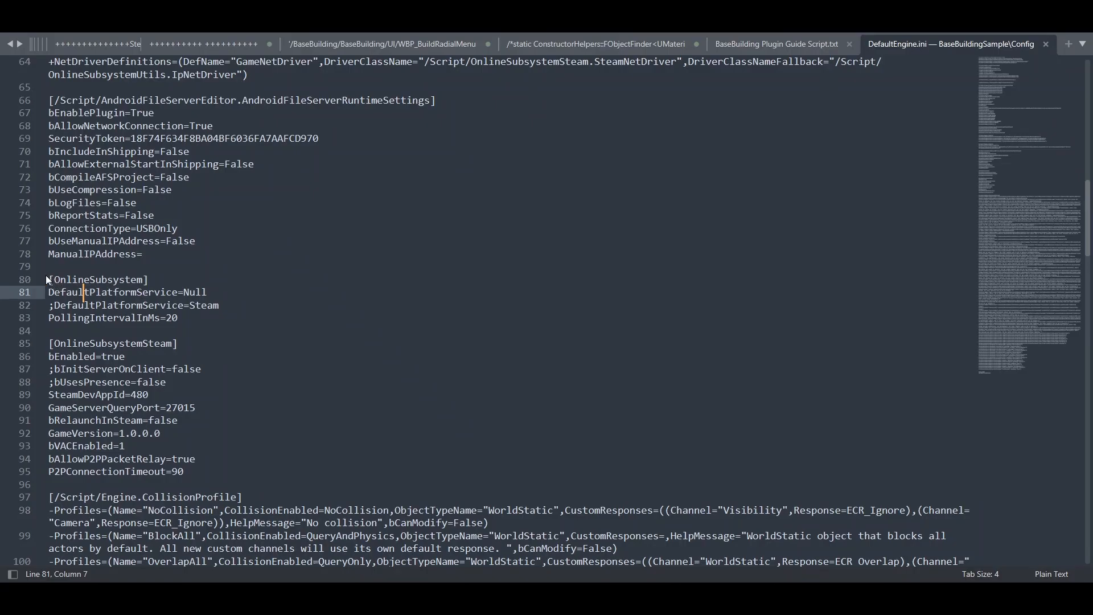
# - Select the [OnlineSubsystem] and [OnlineSubsystemSteam] settings blocks in DefaultEngine.ini in the text editor
pyautogui.click(48, 279)
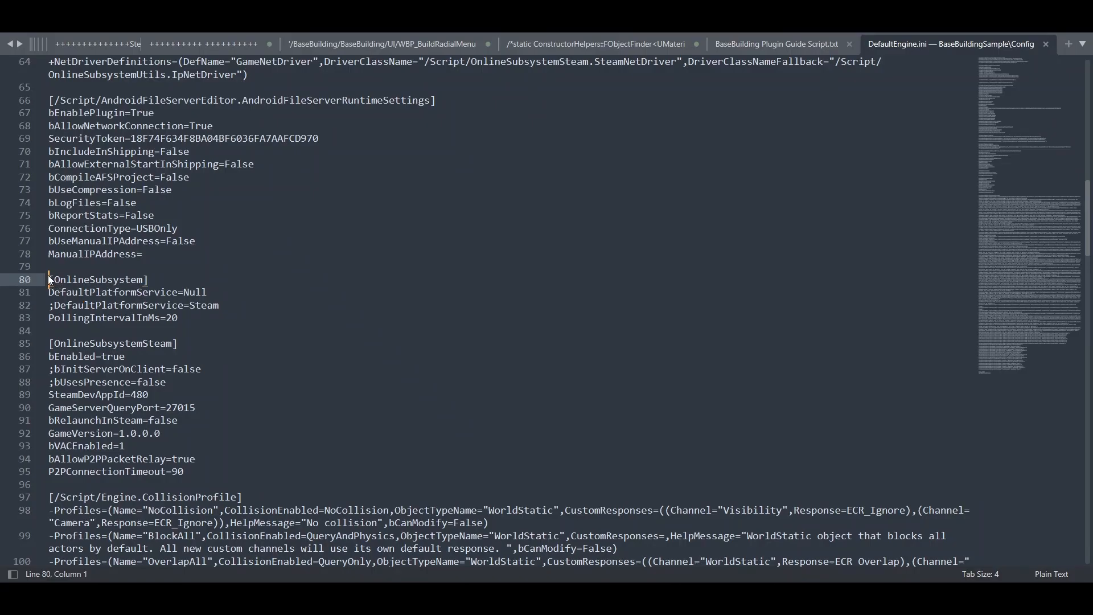
pyautogui.moveTo(48, 279); pyautogui.dragTo(185, 472)
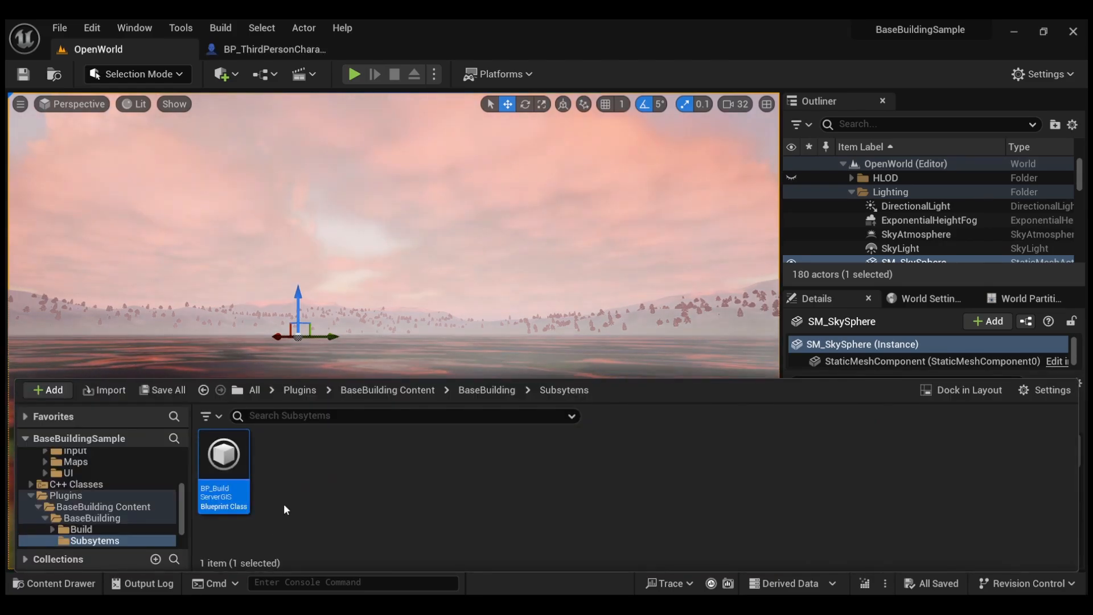
# - Open the BP_BuildServerGIS blueprint to examine its Use for Single Player option, close it and return to the OpenWorld level
pyautogui.doubleClick(244, 487)
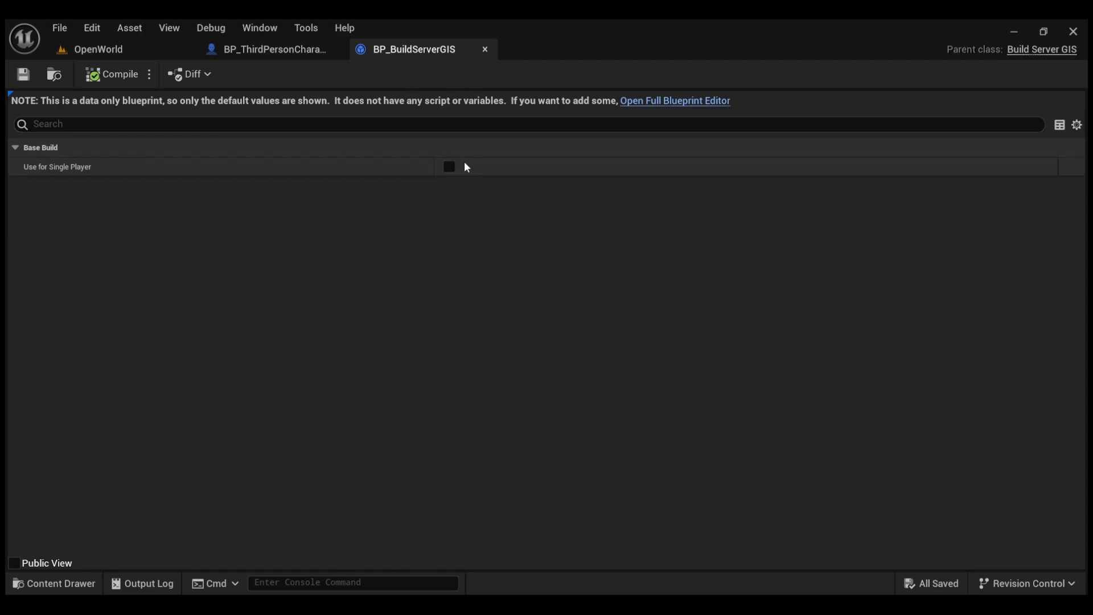
pyautogui.click(485, 49)
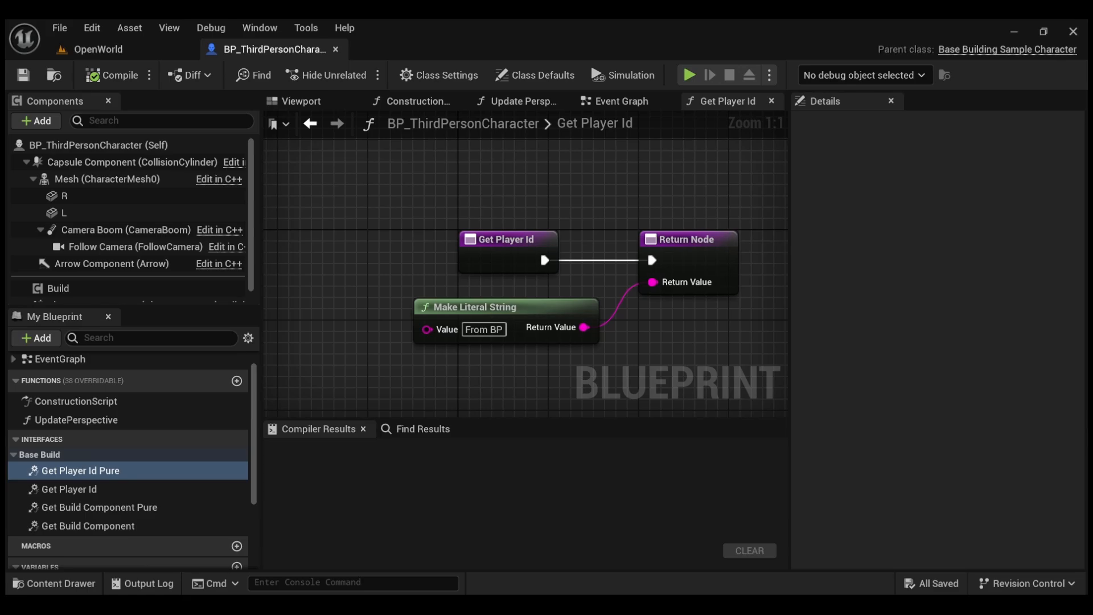
pyautogui.click(132, 52)
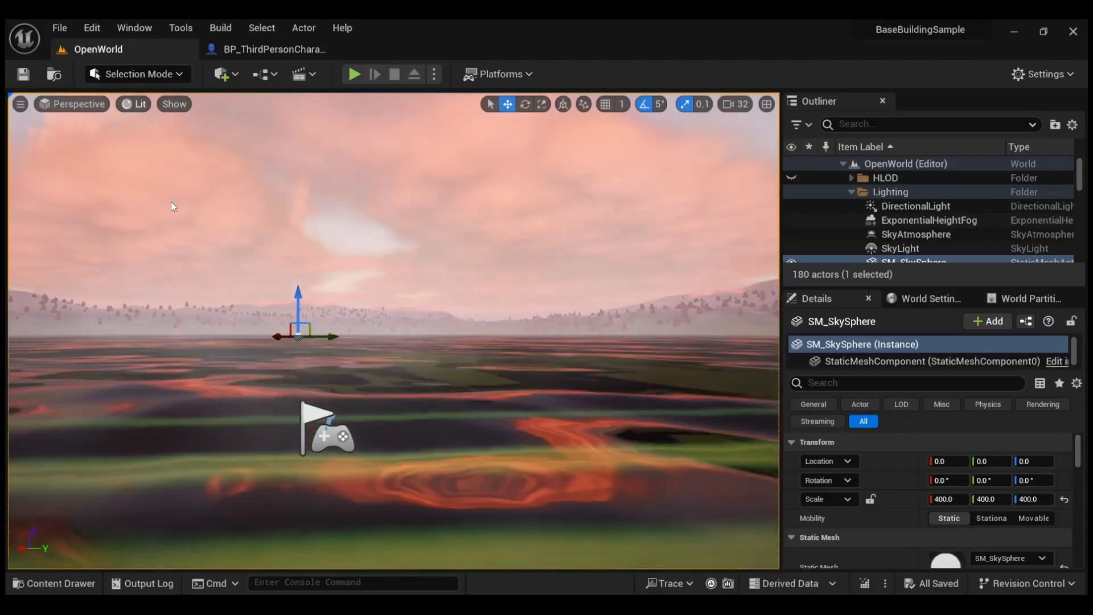
# - Browse the BaseBuilding plugin content to the Build/Datatables folder and open the DT_Buildables data table
pyautogui.click(69, 582)
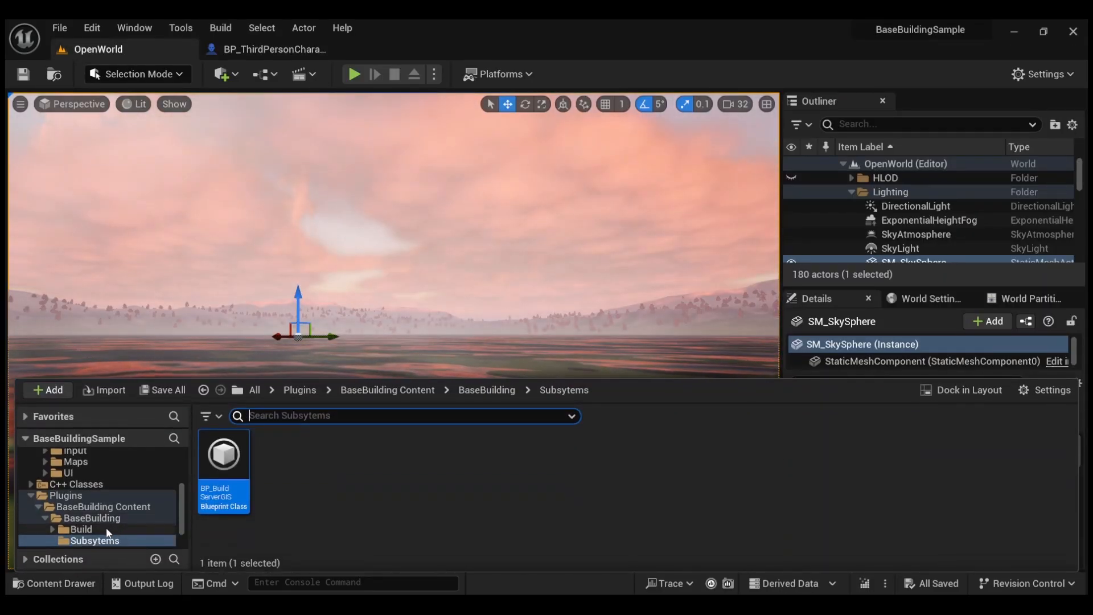
pyautogui.click(94, 518)
pyautogui.click(232, 467)
pyautogui.doubleClick(232, 467)
pyautogui.doubleClick(228, 461)
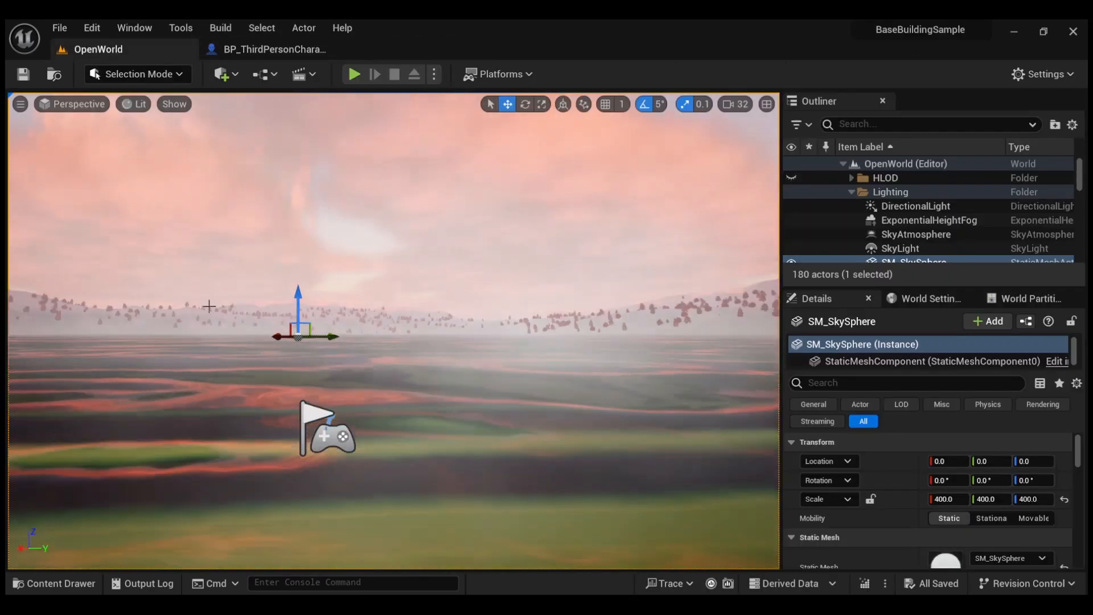
pyautogui.click(53, 585)
pyautogui.doubleClick(228, 493)
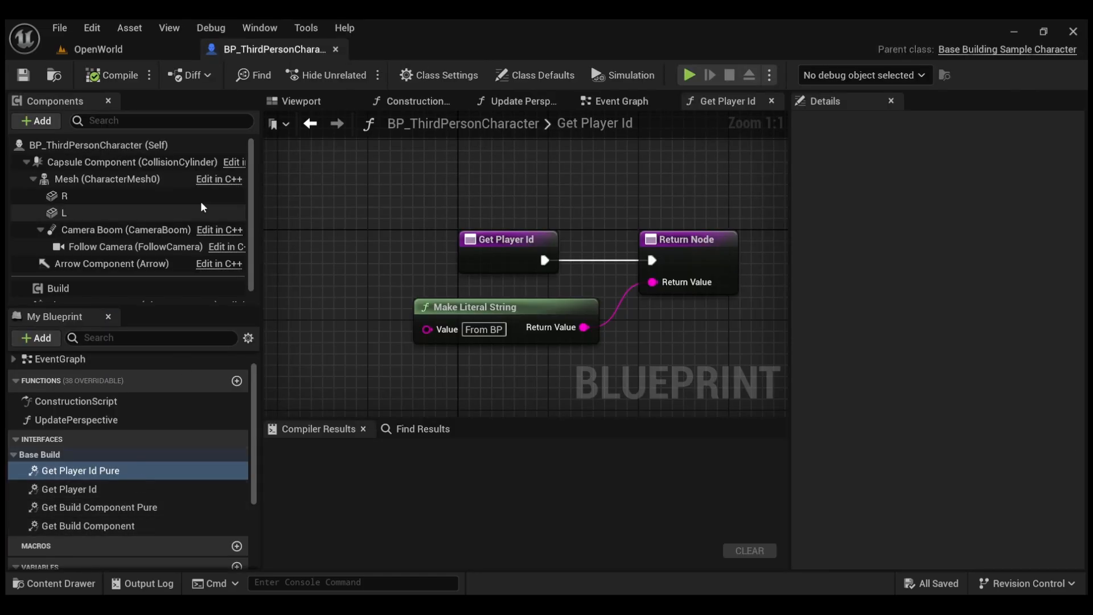
pyautogui.click(95, 55)
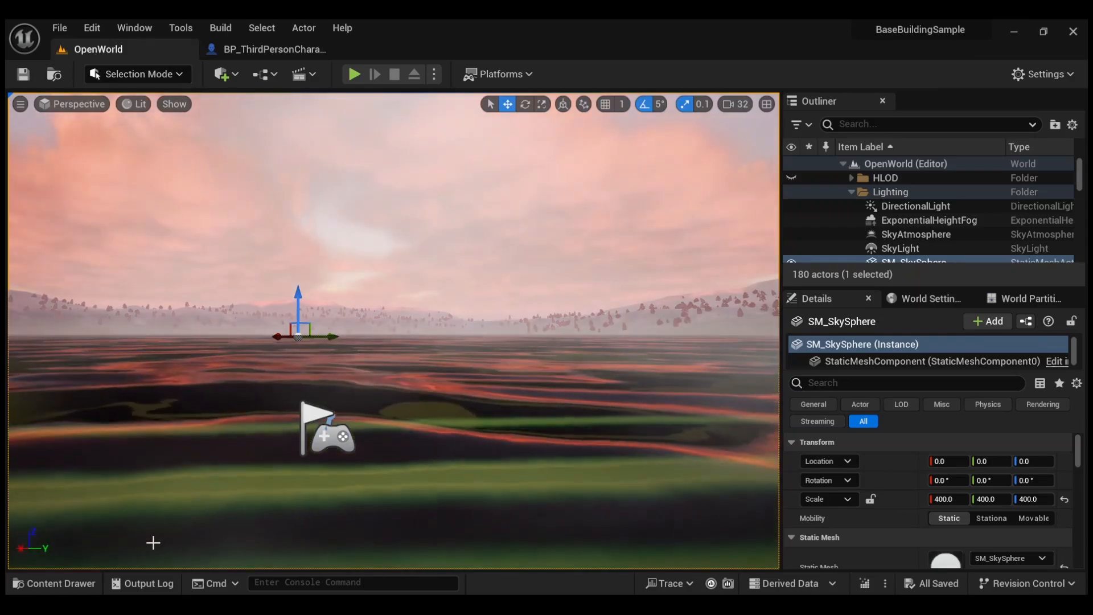
pyautogui.click(64, 585)
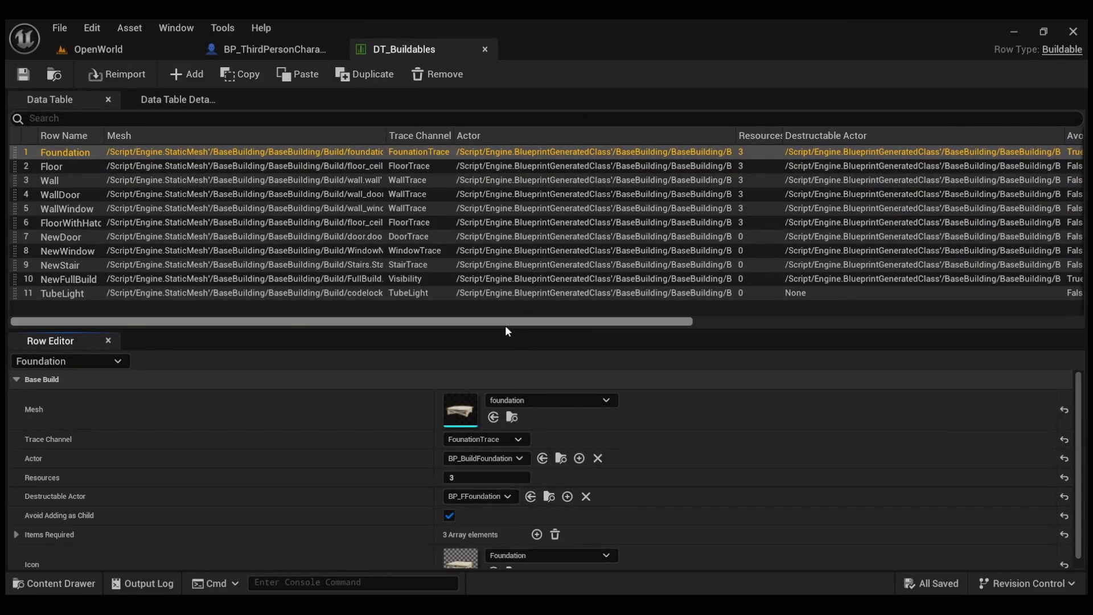
# - Examine the remaining columns of DT_Buildables and expand the Foundation row's first Items Required entry
pyautogui.moveTo(505, 325); pyautogui.dragTo(867, 329)
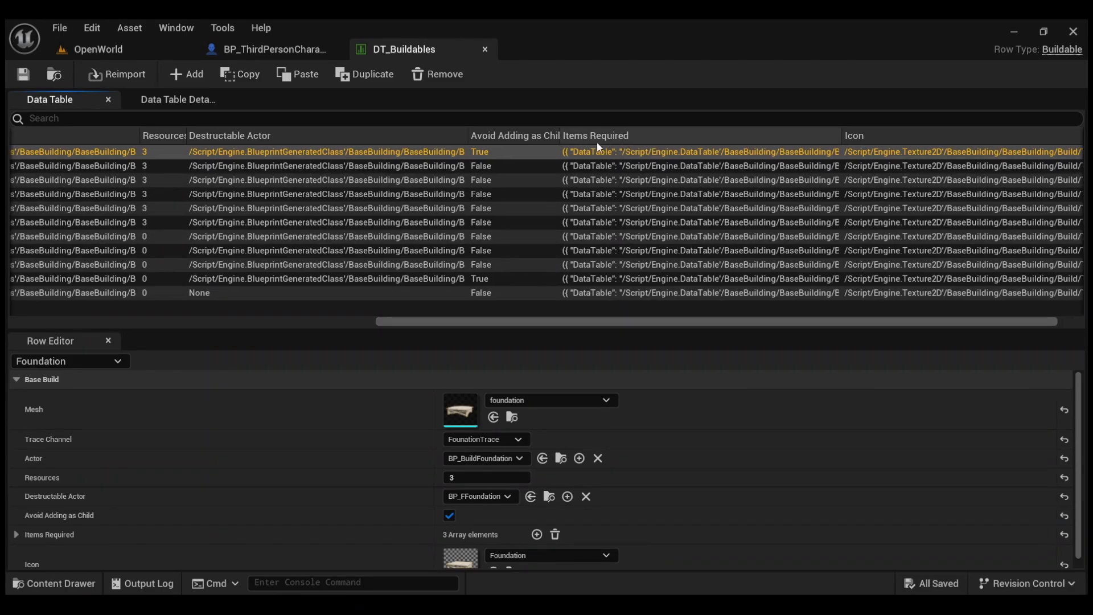
pyautogui.click(16, 534)
pyautogui.scroll(-1, 154, 541)
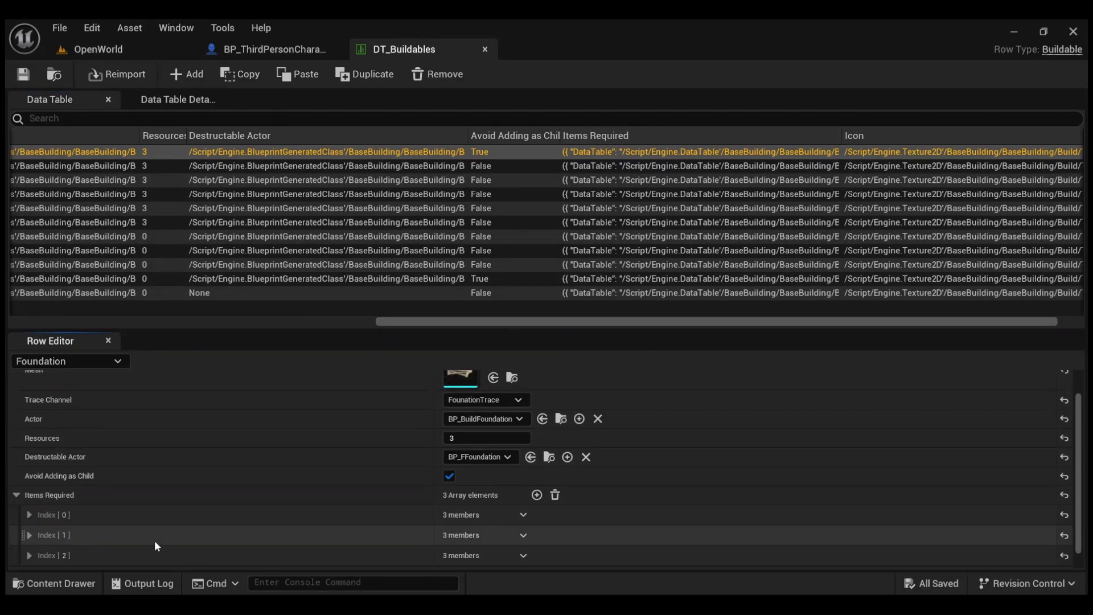
pyautogui.click(29, 514)
pyautogui.scroll(-2, 117, 520)
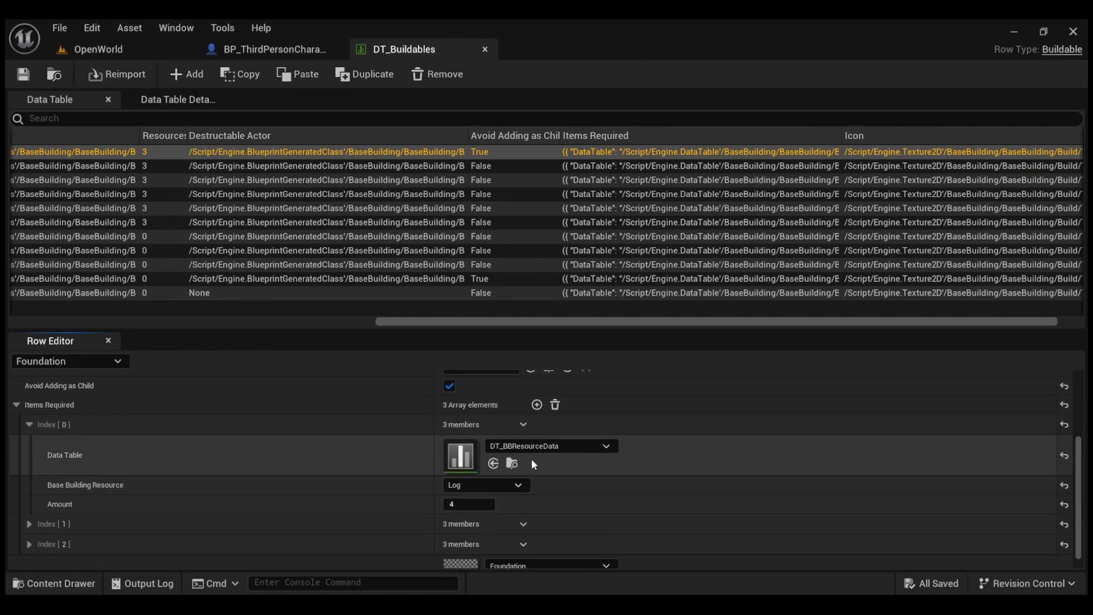
# - Return to the OpenWorld level and dock the Content Browser in the editor layout
pyautogui.click(99, 49)
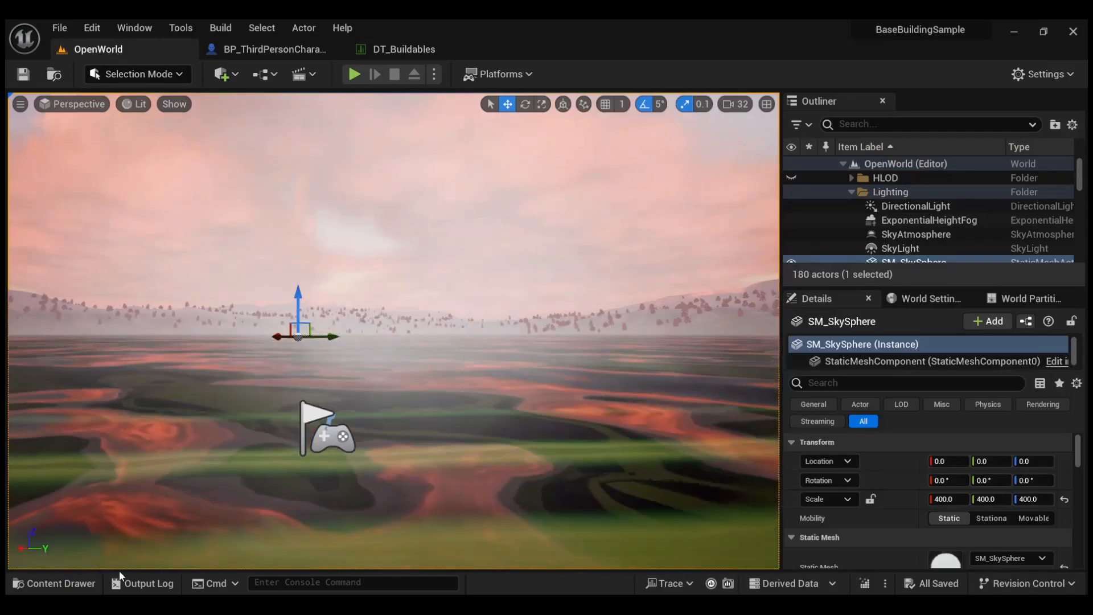
pyautogui.click(57, 583)
pyautogui.click(968, 388)
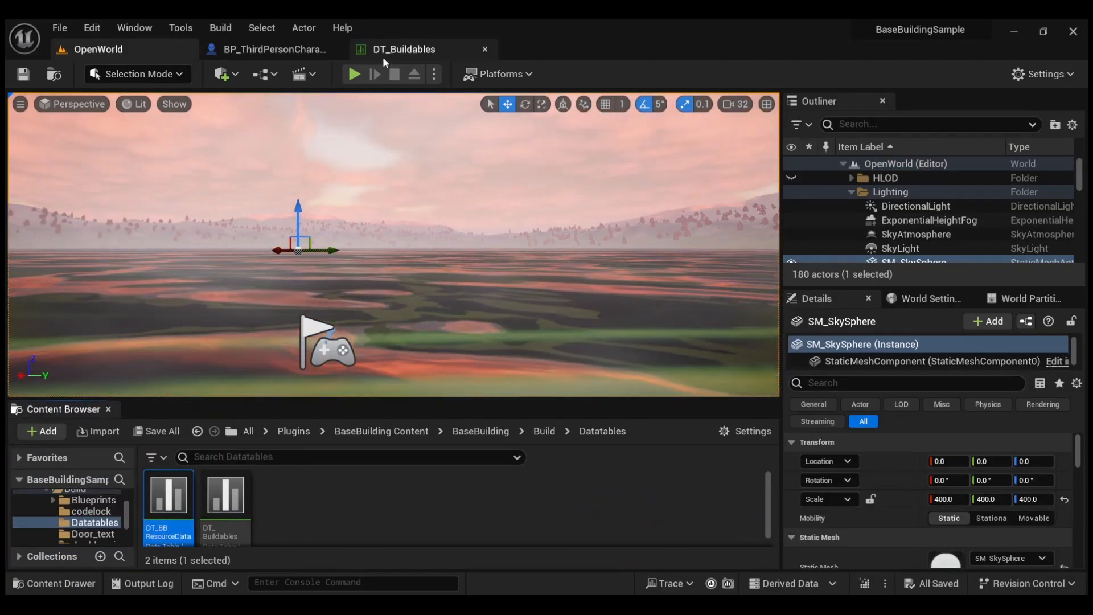
# - Reopen DT_Buildables and examine the resource and amount of each Items Required entry in the Foundation row
pyautogui.click(382, 56)
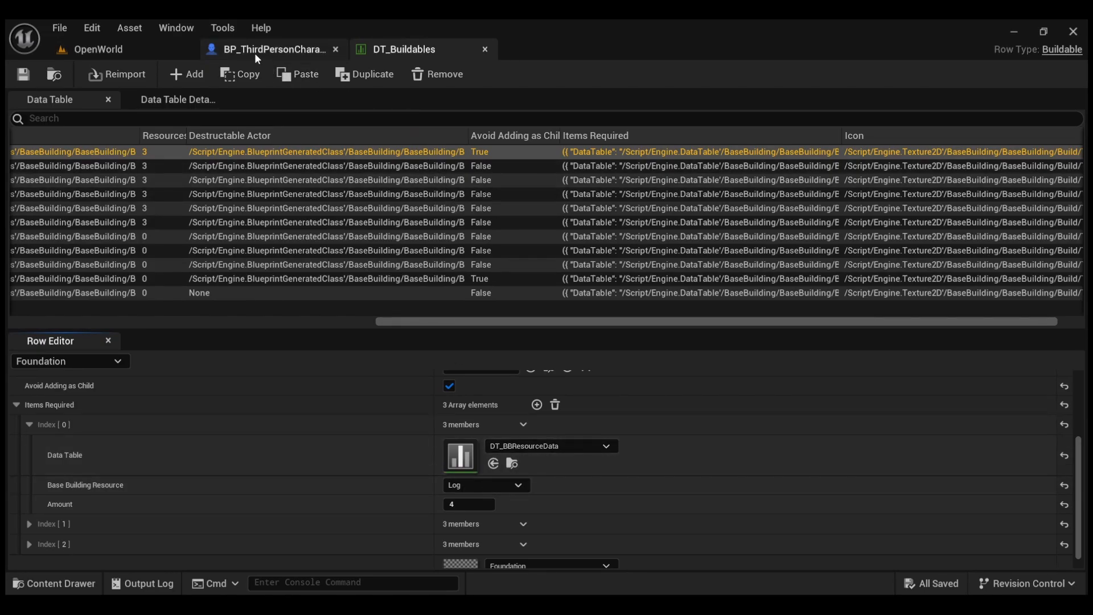
pyautogui.click(29, 424)
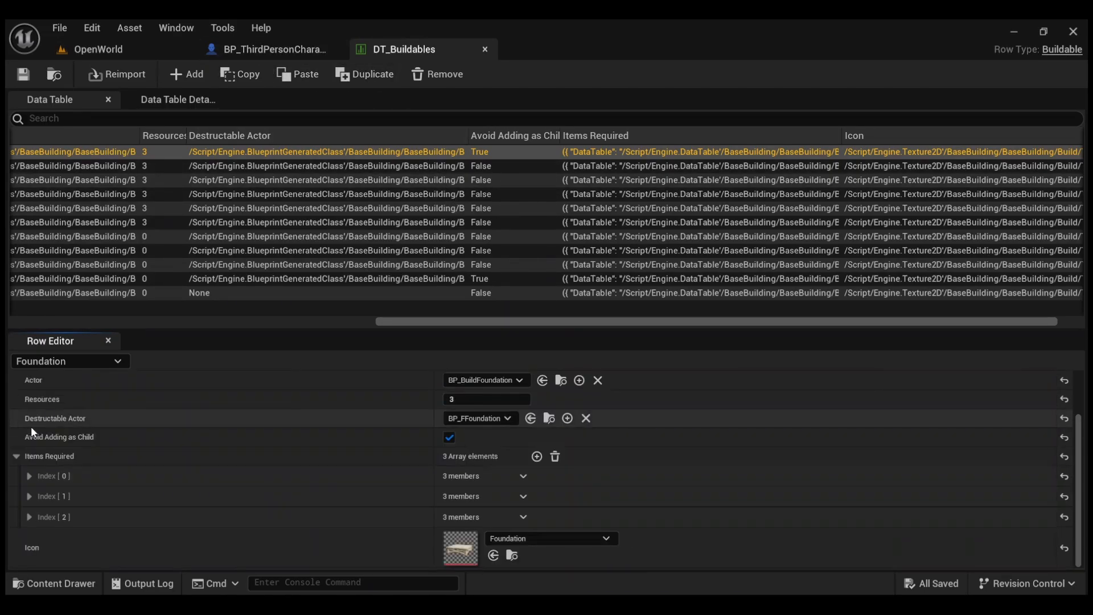
pyautogui.click(26, 480)
pyautogui.scroll(-1, 399, 515)
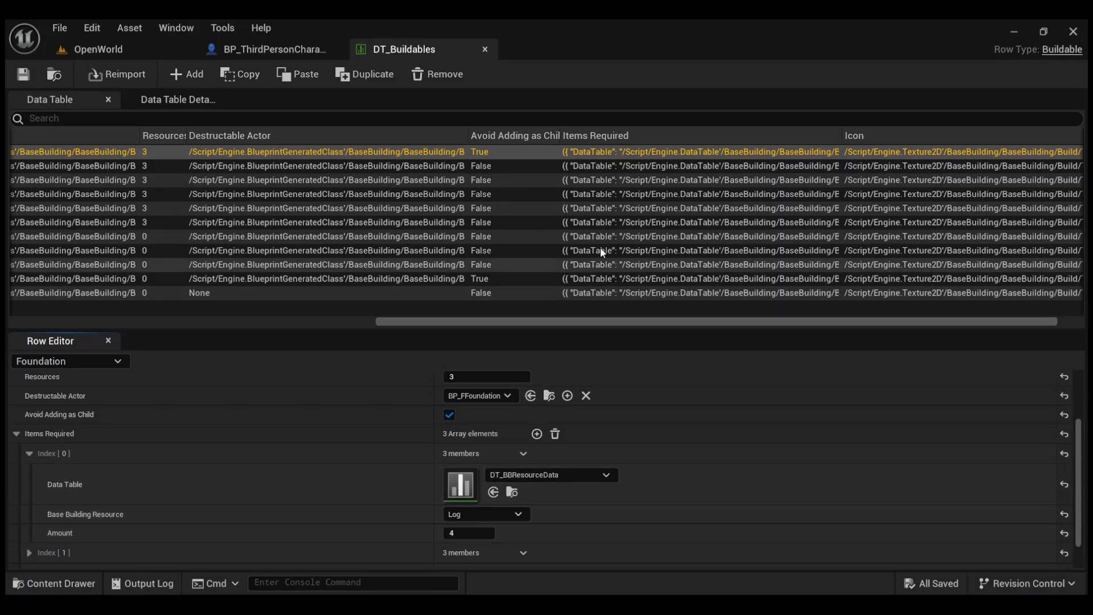
pyautogui.click(191, 321)
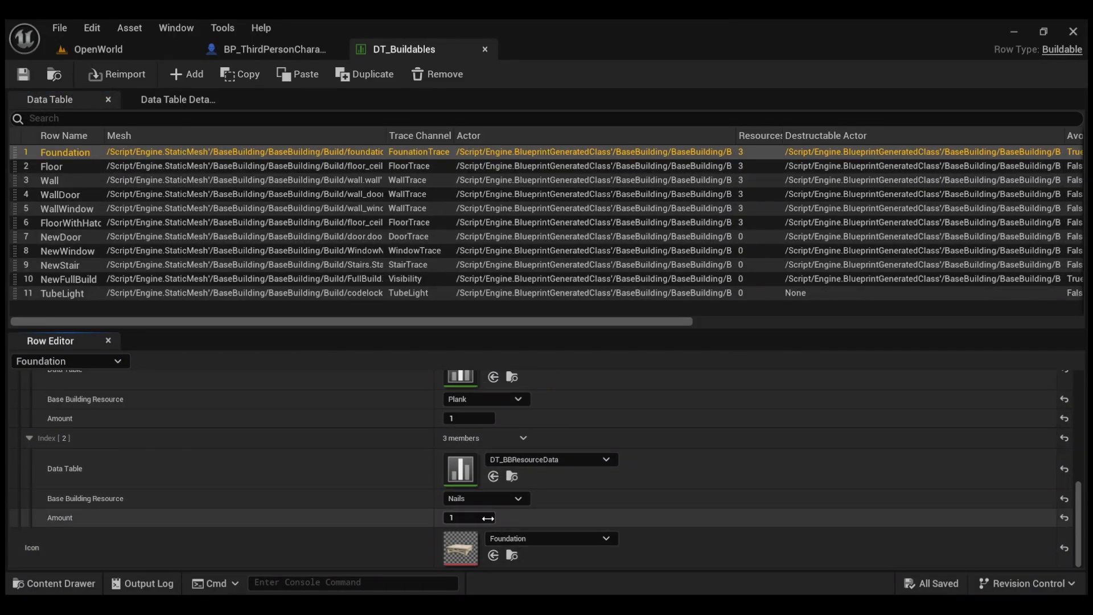
pyautogui.scroll(1, 502, 478)
pyautogui.scroll(3, 501, 473)
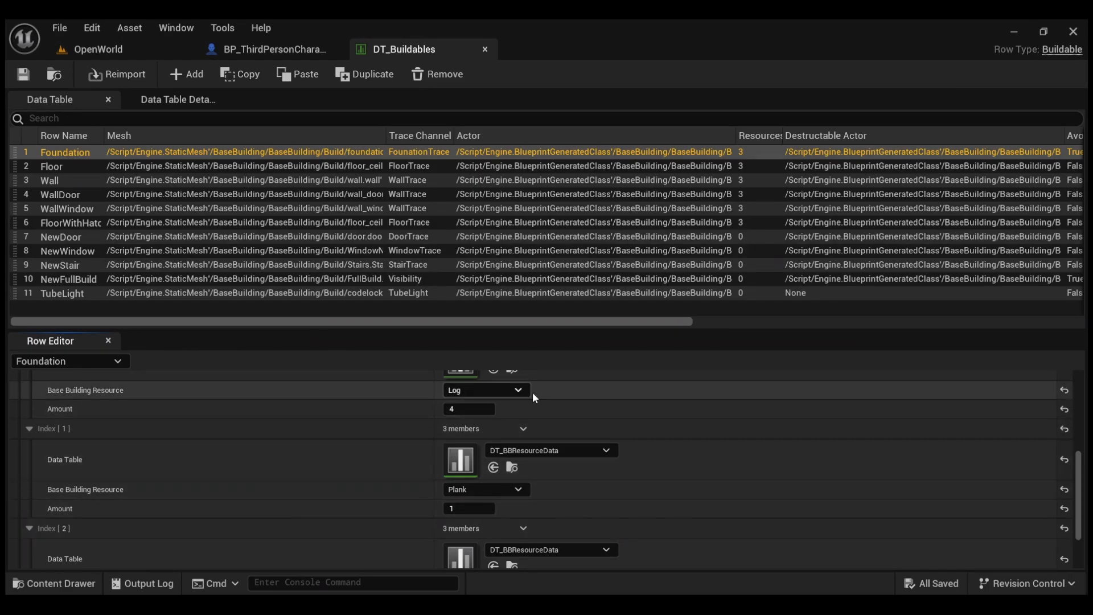
# - Open BP_BuildFoundation from the Build/Blueprints folder, filter its details by "time" to check the timing properties, and return to the level
pyautogui.click(98, 49)
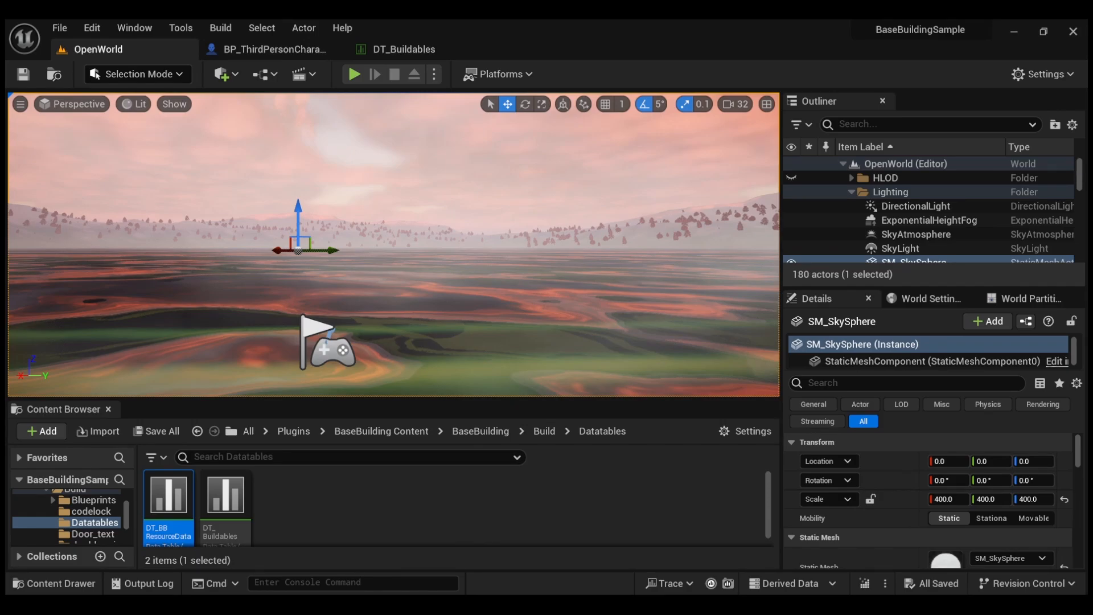
pyautogui.click(91, 500)
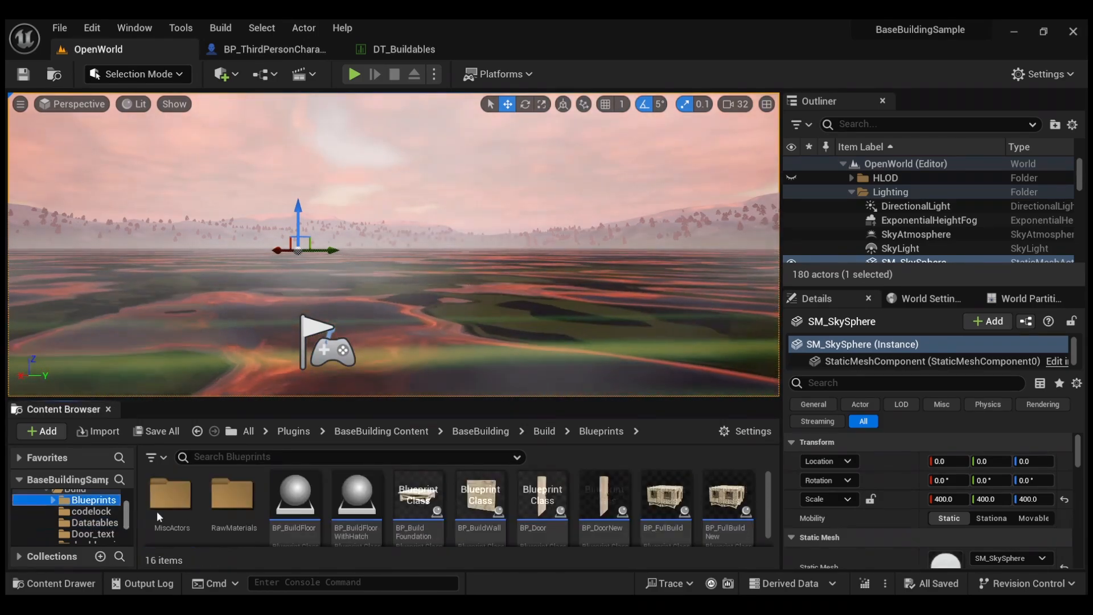
pyautogui.scroll(-1, 422, 496)
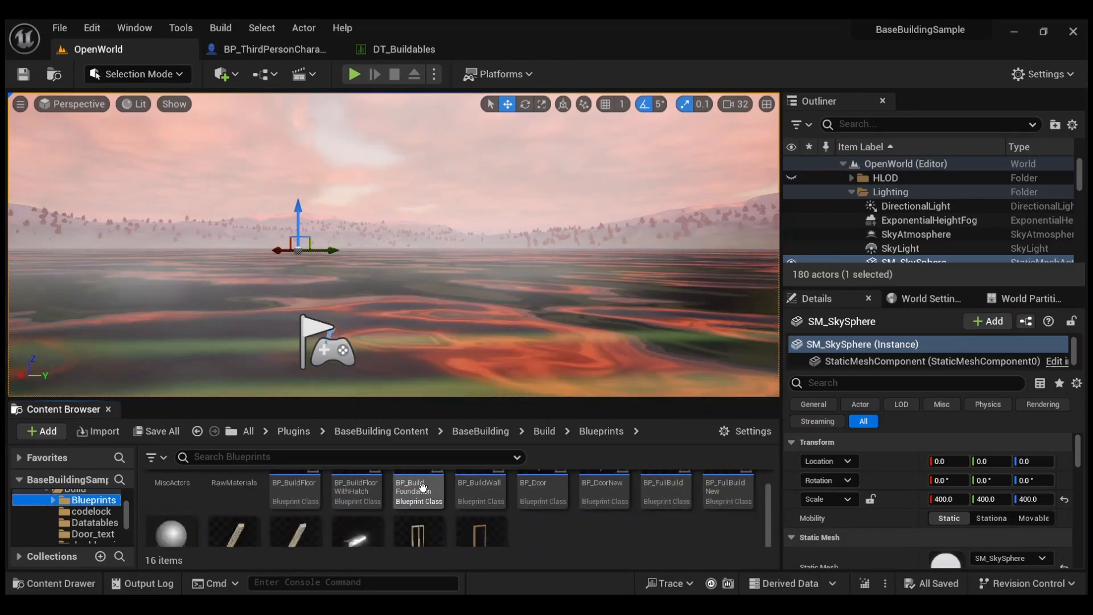
pyautogui.doubleClick(422, 487)
pyautogui.click(853, 125)
pyautogui.write('time')
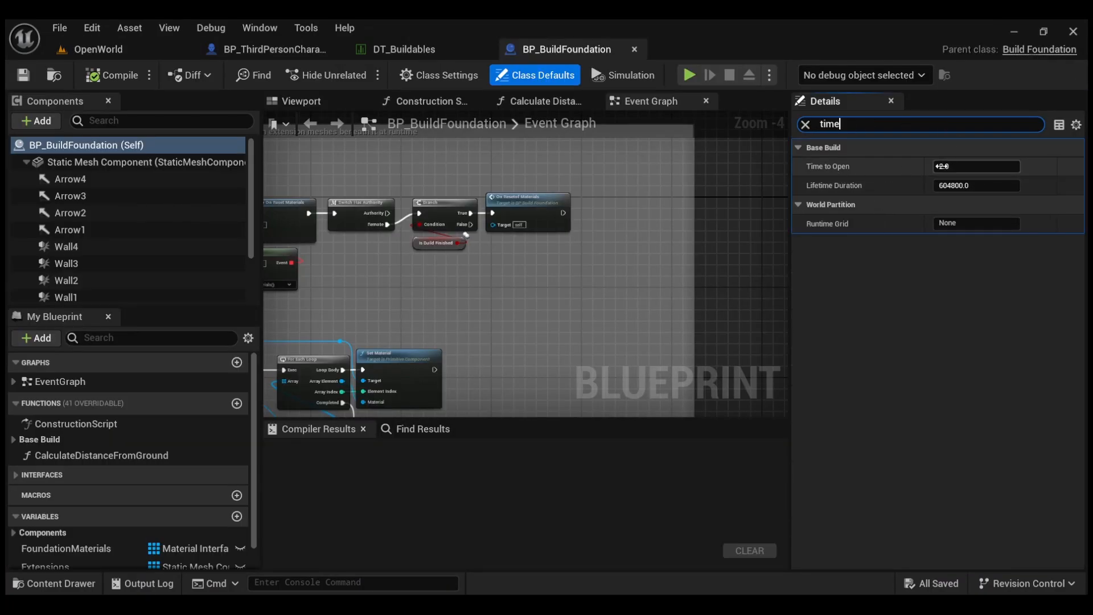
pyautogui.click(404, 50)
pyautogui.click(142, 50)
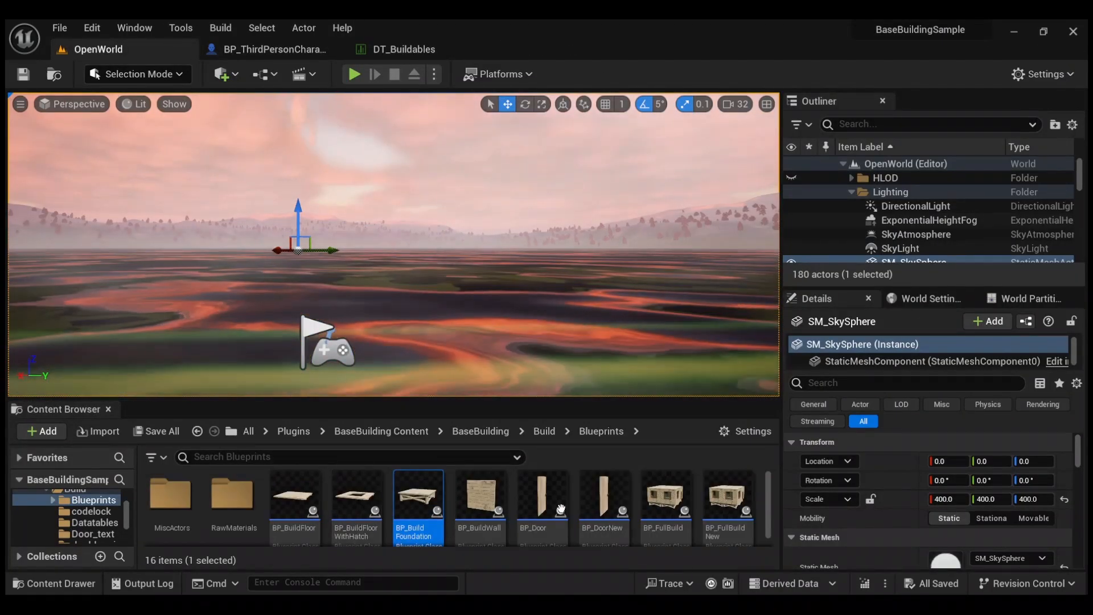
# - Open the BP_DoorNew blueprint and inspect the door in its 3D preview
pyautogui.doubleClick(617, 498)
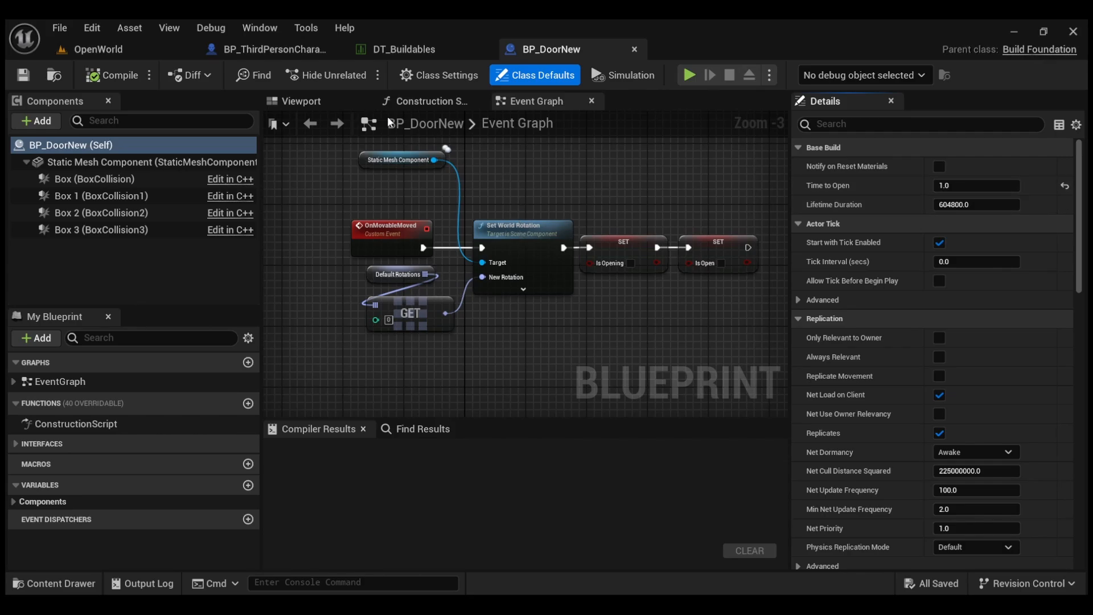
pyautogui.click(301, 101)
pyautogui.scroll(-2, 565, 316)
pyautogui.moveTo(543, 291); pyautogui.dragTo(545, 308, button='right')
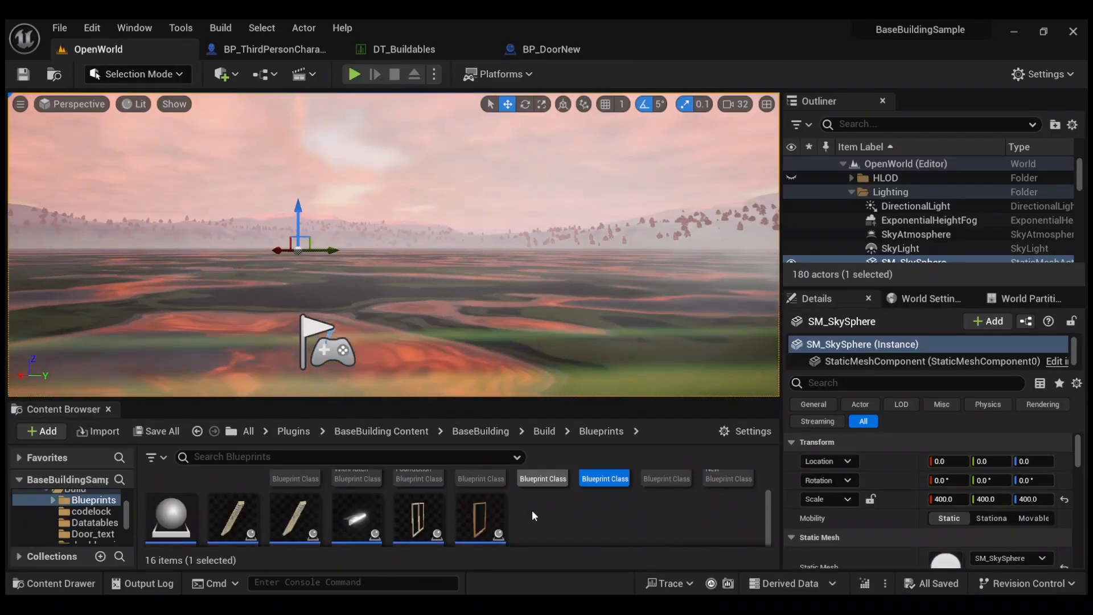
# - Open the BP_WindowNew blueprint from the Blueprints folder and inspect the window in its 3D preview
pyautogui.scroll(-1, 533, 515)
pyautogui.doubleClick(478, 524)
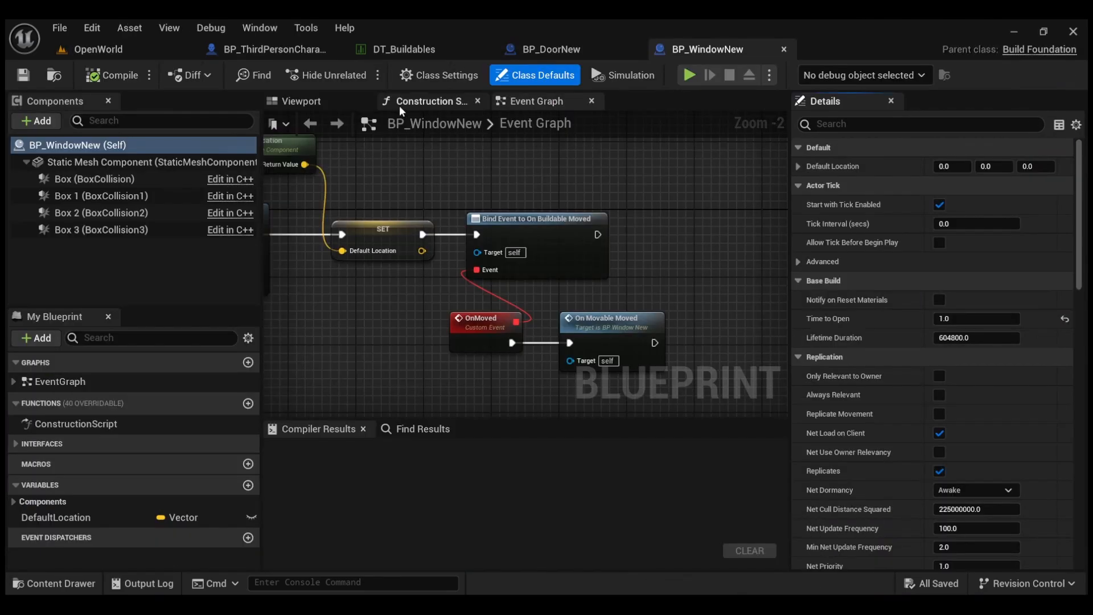
pyautogui.click(308, 101)
pyautogui.moveTo(420, 224); pyautogui.dragTo(409, 219, button='right')
pyautogui.moveTo(573, 276); pyautogui.dragTo(573, 275, button='right')
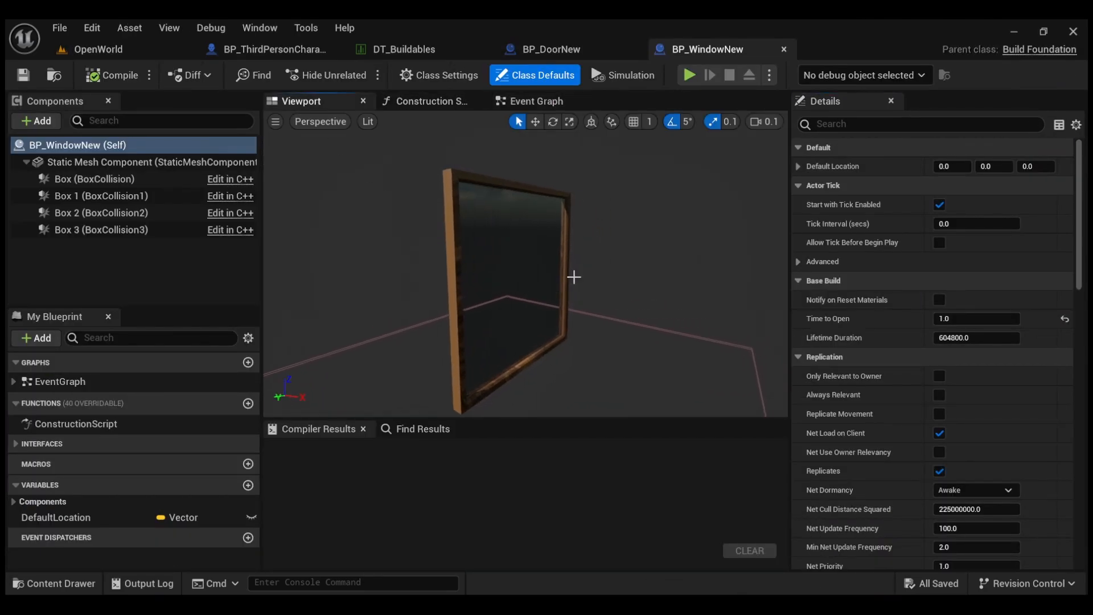
# - Filter BP_WindowNew's details by "timeto" to examine its Time to Open property
pyautogui.click(904, 130)
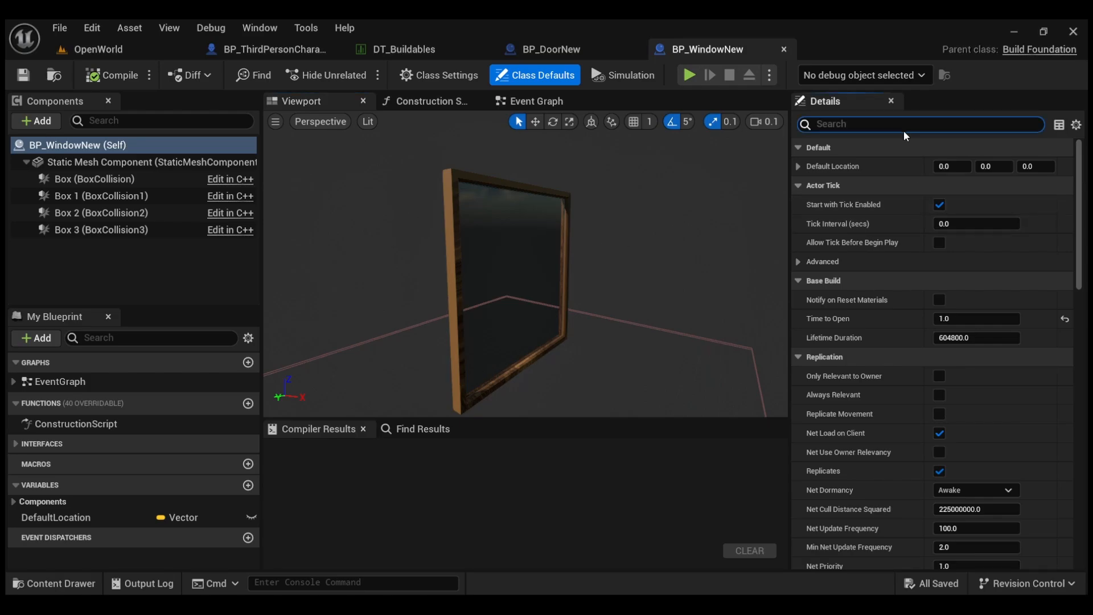
pyautogui.write('timeto')
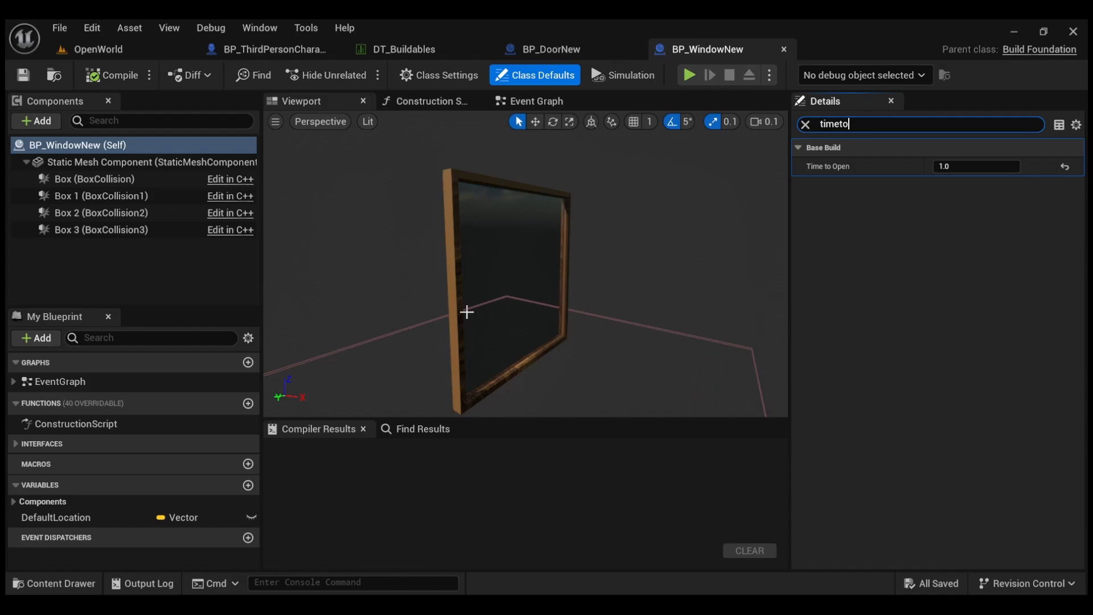
pyautogui.click(690, 76)
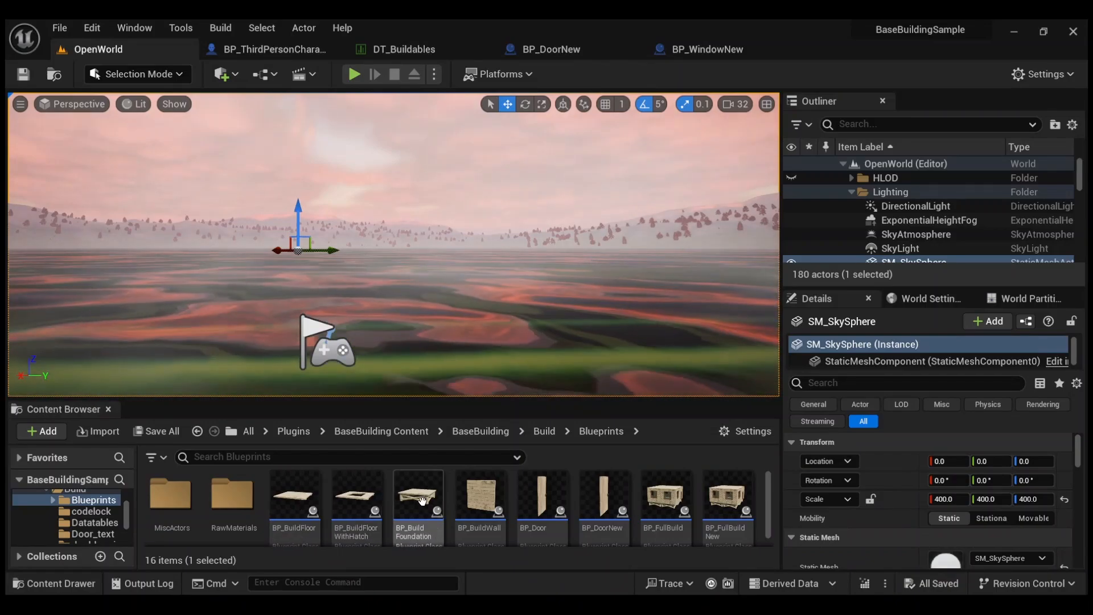
# - Open the BP_BuildFoundation blueprint and examine its Base Build defaults, including Time to Open and Lifetime Duration
pyautogui.doubleClick(425, 544)
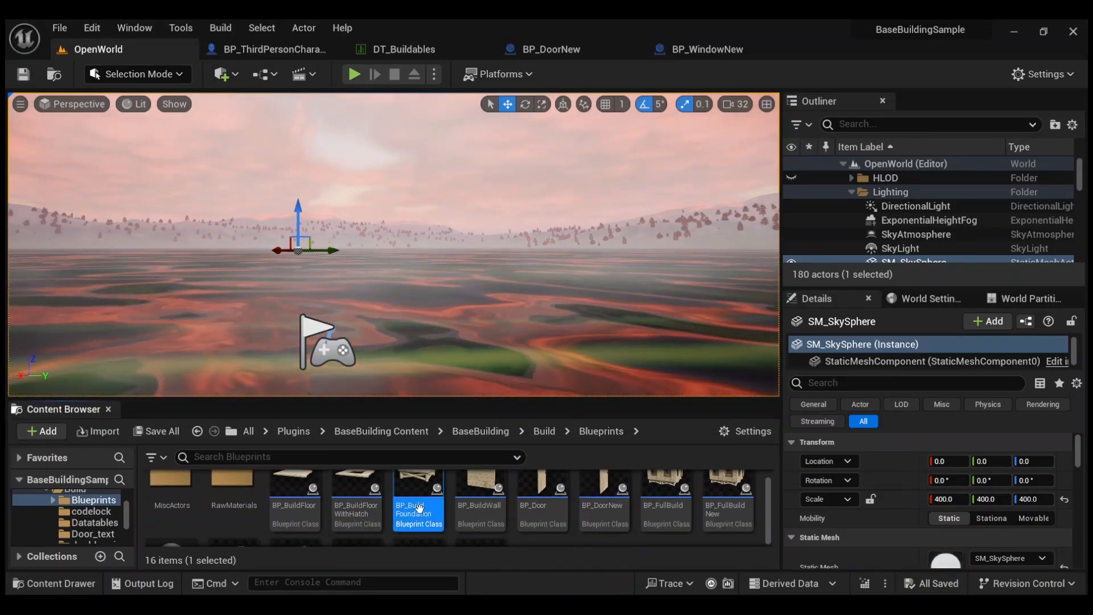
pyautogui.scroll(-2, 860, 153)
pyautogui.scroll(-3, 766, 214)
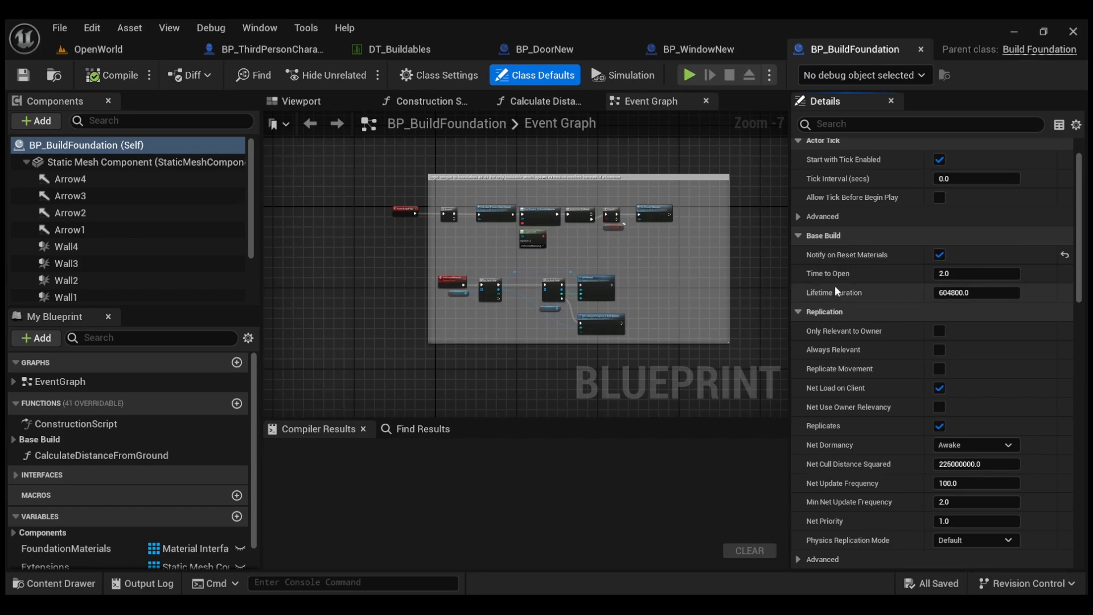
pyautogui.scroll(1, 834, 281)
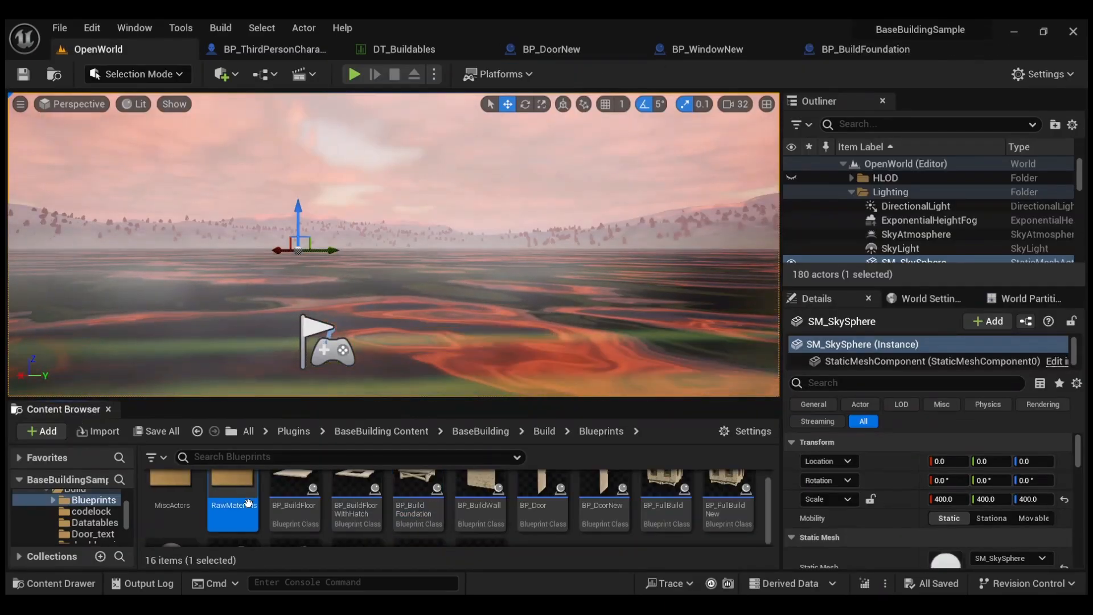
# - Open the BP_Log blueprint from the RawMaterials folder in the full blueprint editor and show its 3D preview
pyautogui.doubleClick(248, 502)
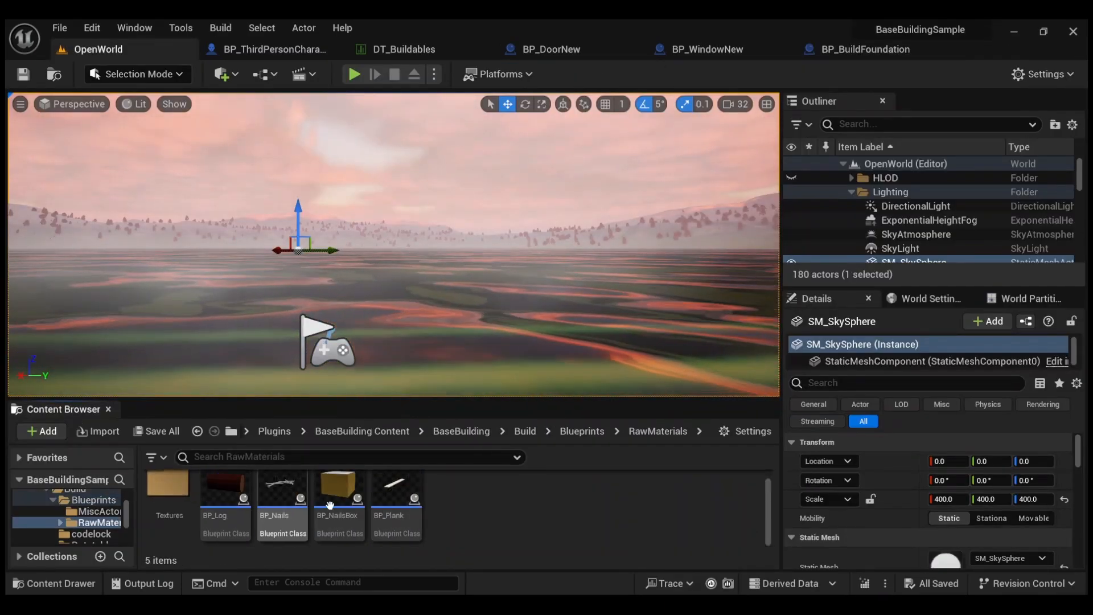
pyautogui.doubleClick(226, 512)
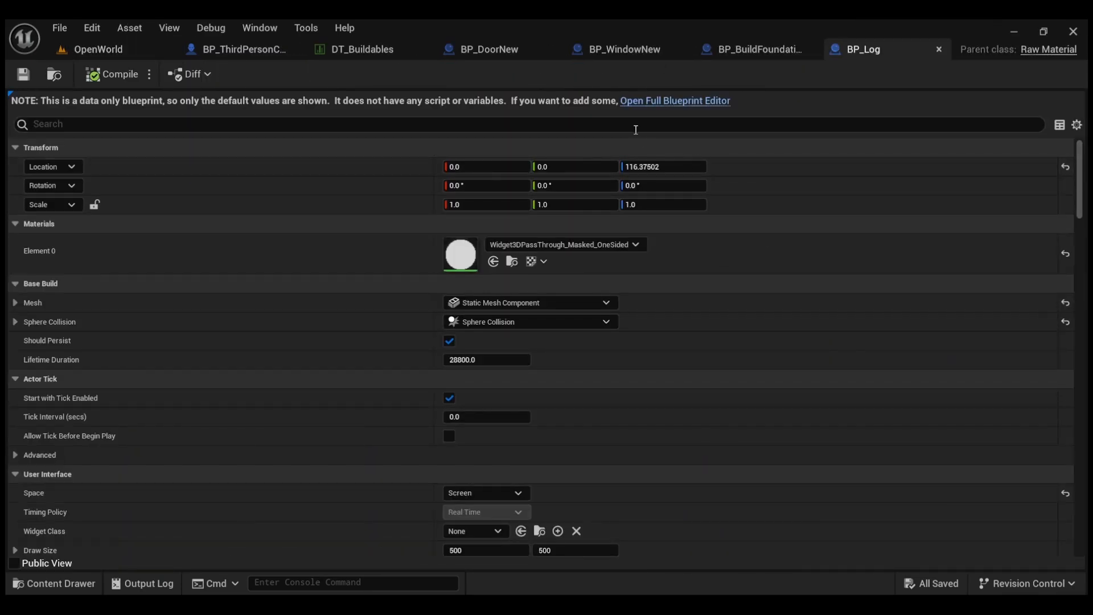
pyautogui.click(655, 101)
pyautogui.click(308, 102)
# - Filter BP_Log's details by "lifetime" to examine its Lifetime Duration, clear the filter and return to the level
pyautogui.click(873, 123)
pyautogui.write('lifetime')
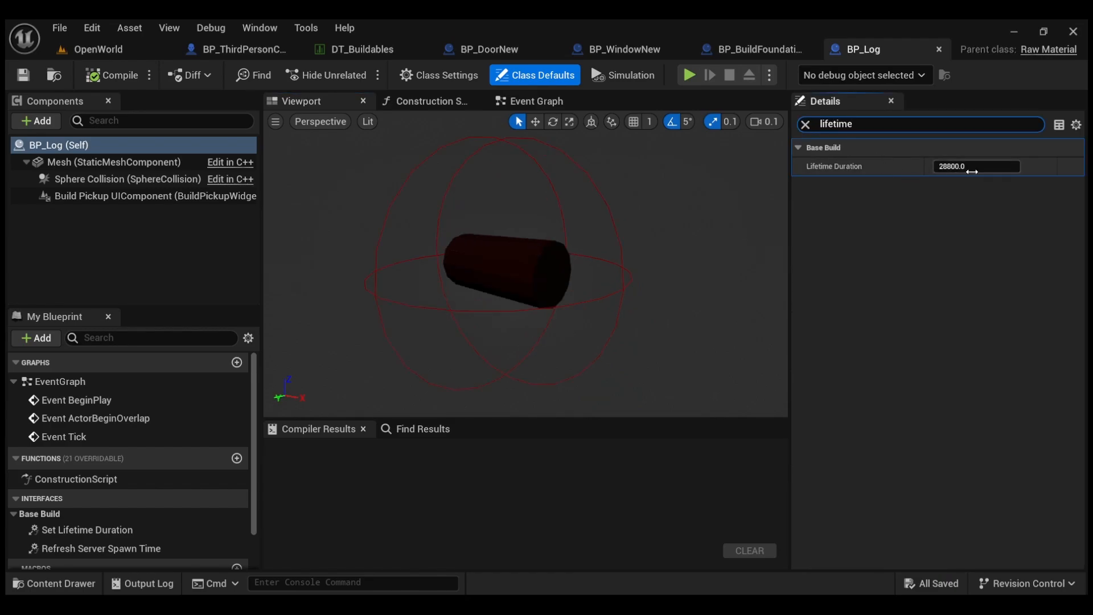
pyautogui.click(804, 125)
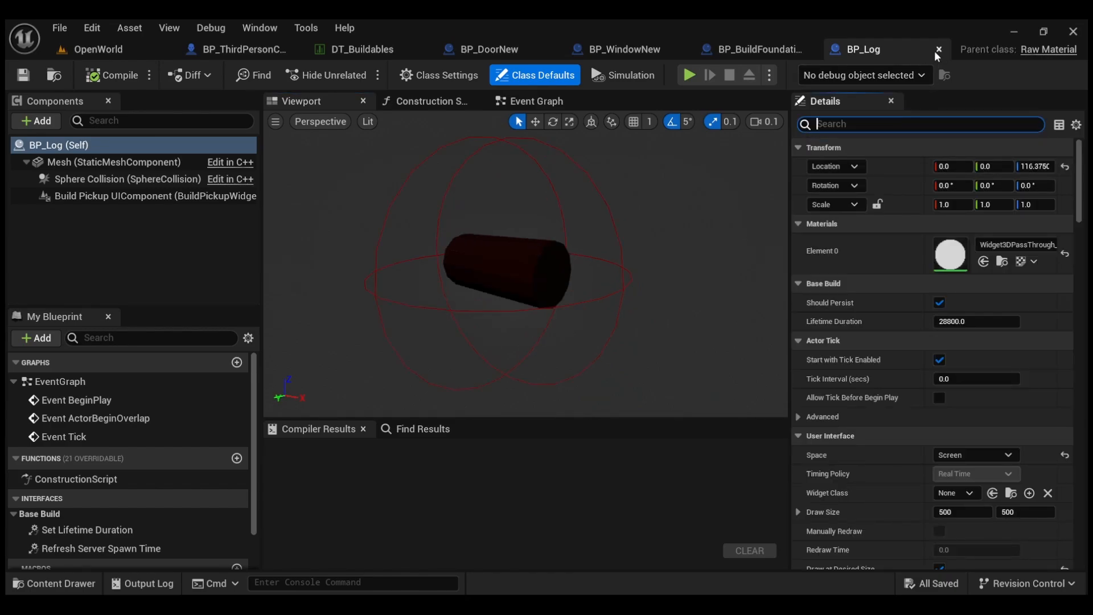
pyautogui.click(145, 51)
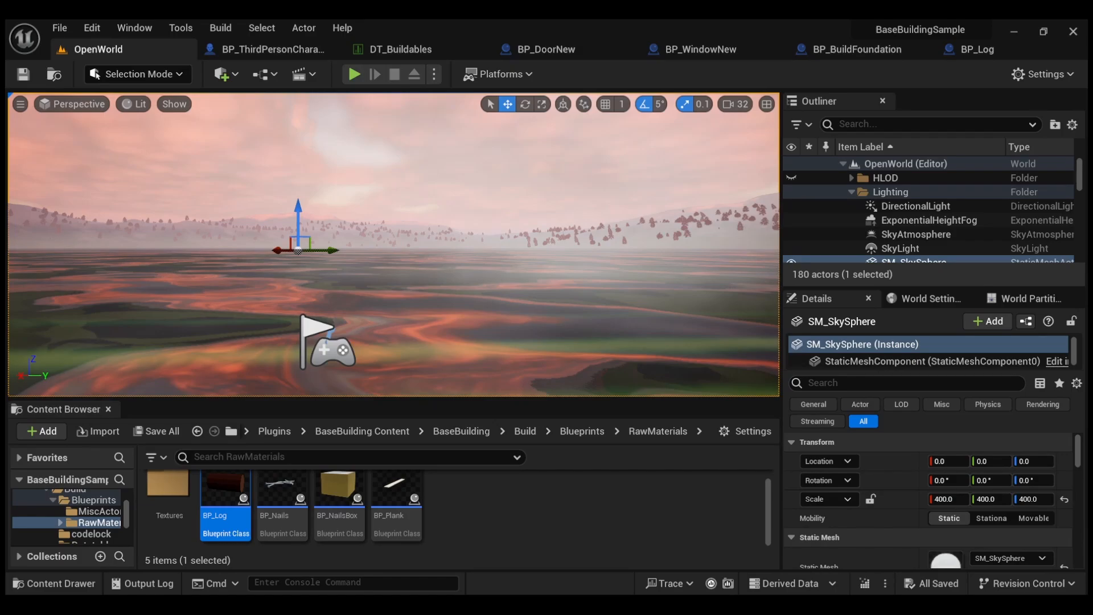
# - Open BP_VendingMachineRM from the Blueprints/MiscActors folder in the full blueprint editor and inspect the whole machine in its 3D preview
pyautogui.click(93, 500)
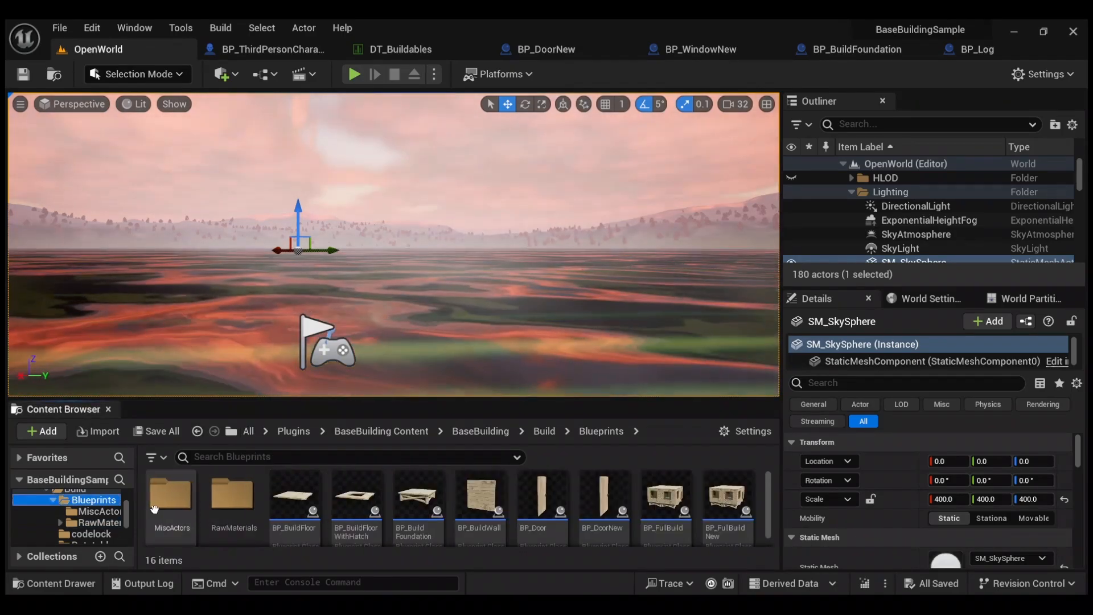
pyautogui.doubleClick(172, 507)
pyautogui.doubleClick(228, 506)
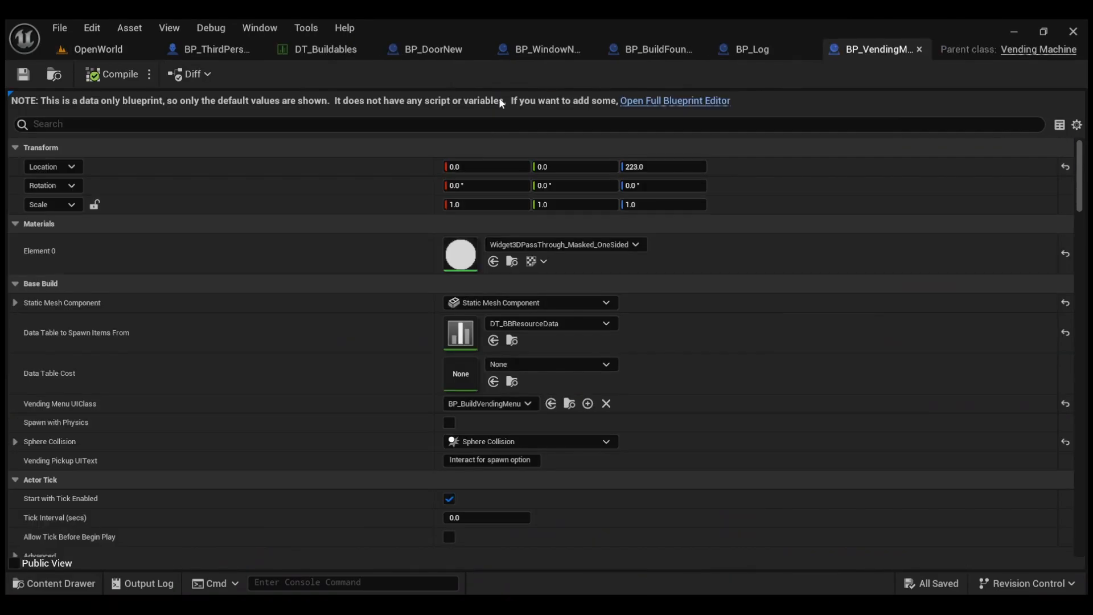
pyautogui.click(675, 100)
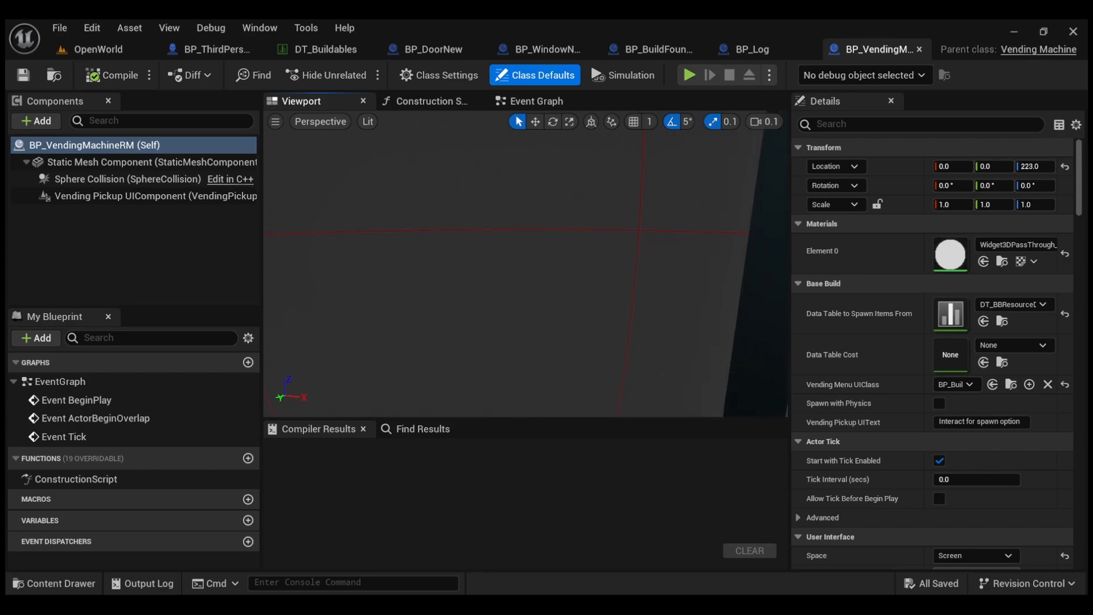
pyautogui.keyDown('alt'); pyautogui.moveTo(526, 267); pyautogui.dragTo(570, 296); pyautogui.keyUp('alt')
pyautogui.moveTo(455, 282)
pyautogui.mouseDown(button='right')
pyautogui.moveTo(444, 278)
pyautogui.moveTo(455, 282)
pyautogui.mouseUp(button='right')
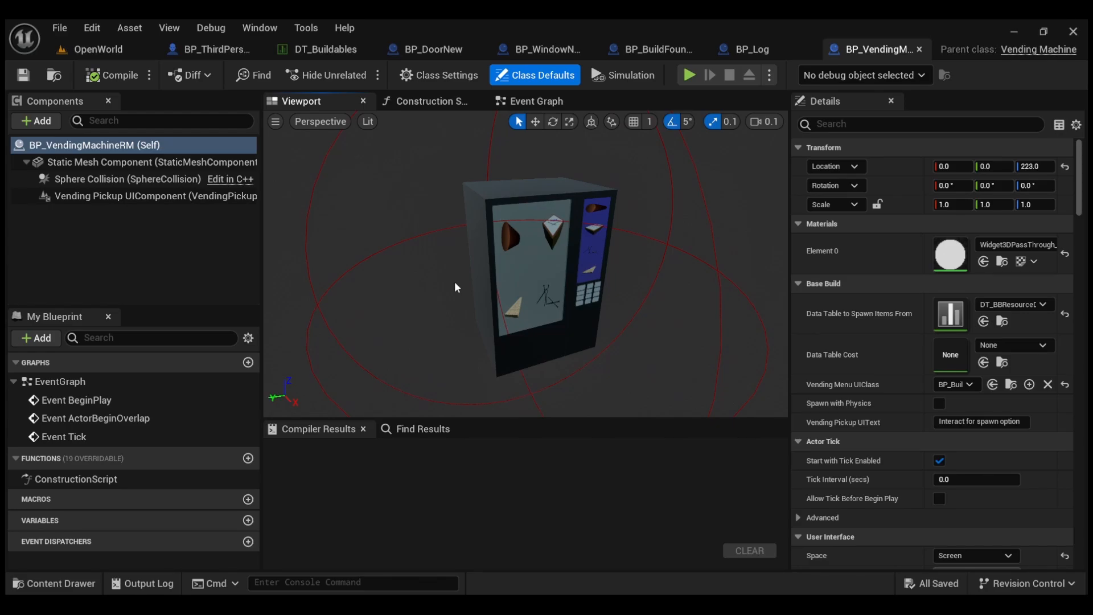
# - Select the vending machine's static mesh component and filter its details by "physics" to examine the physics properties
pyautogui.click(501, 300)
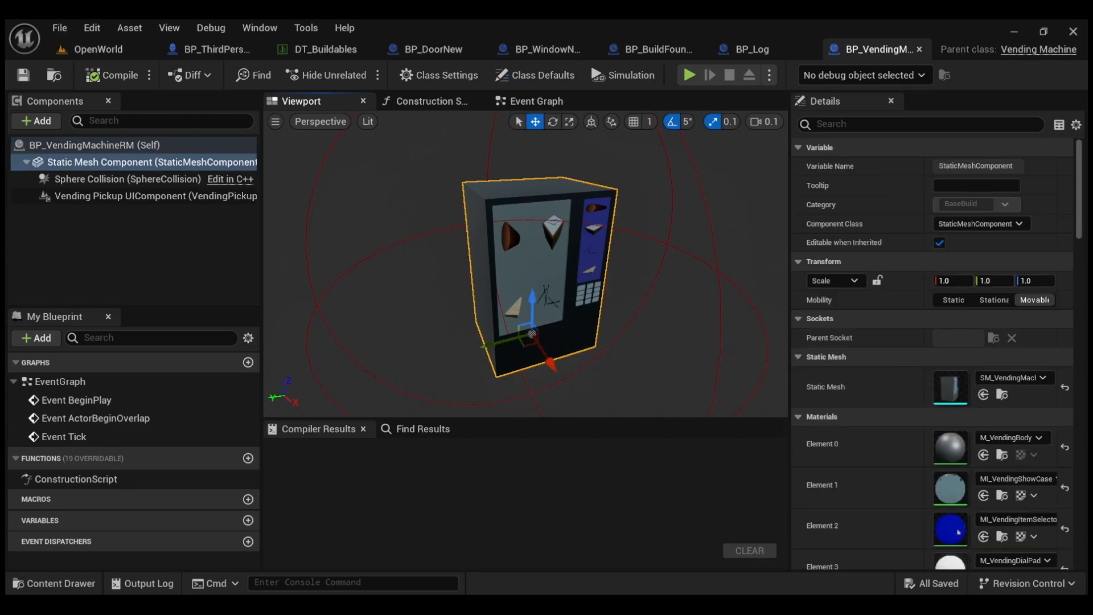
pyautogui.write('phy')
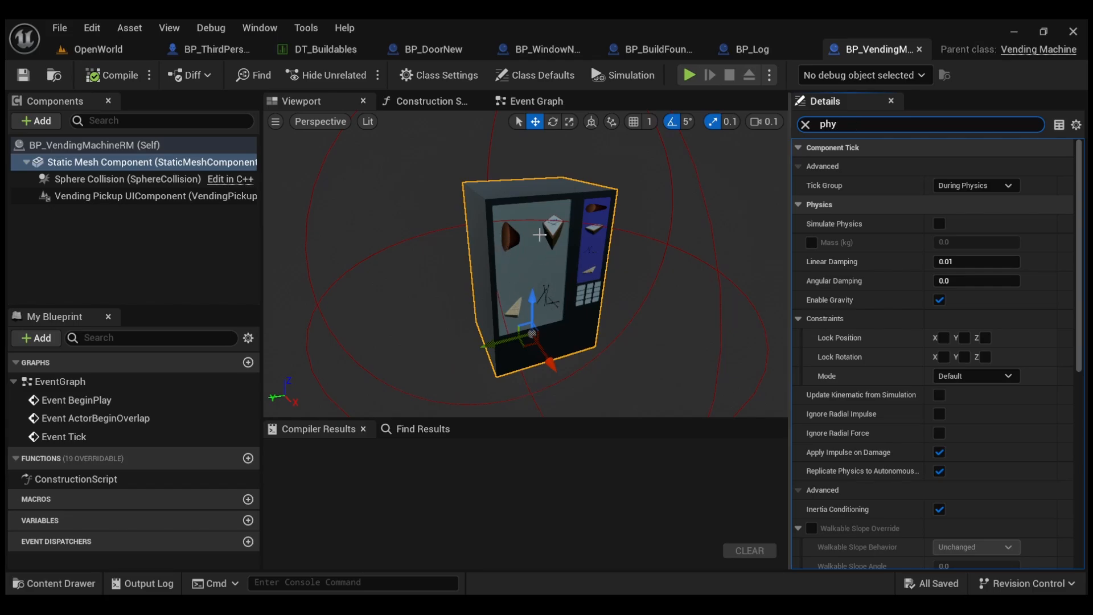
pyautogui.moveTo(639, 265); pyautogui.dragTo(658, 253)
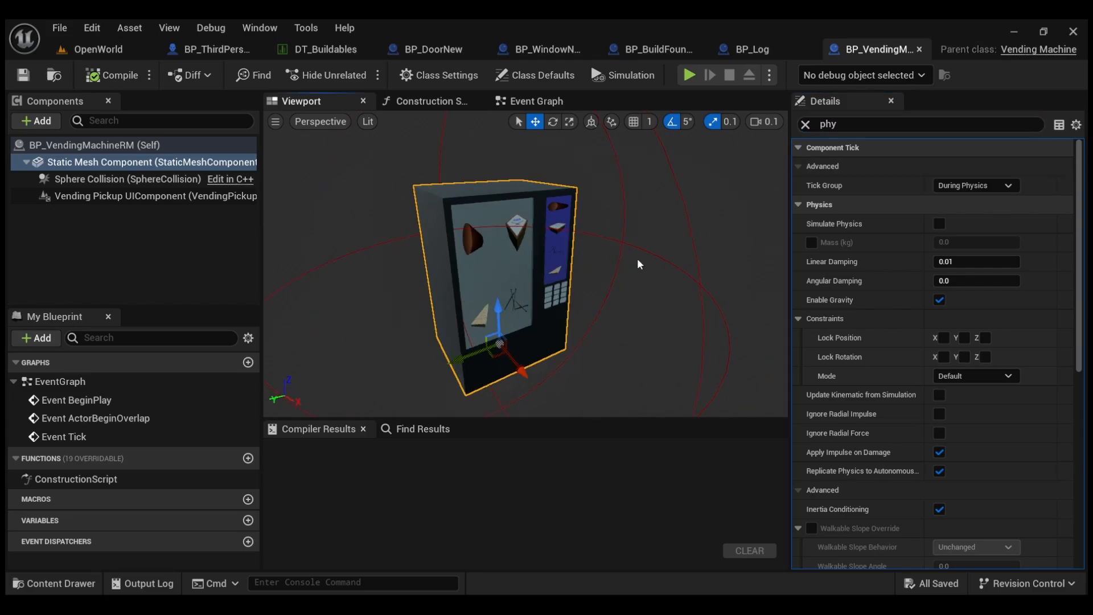
pyautogui.click(853, 125)
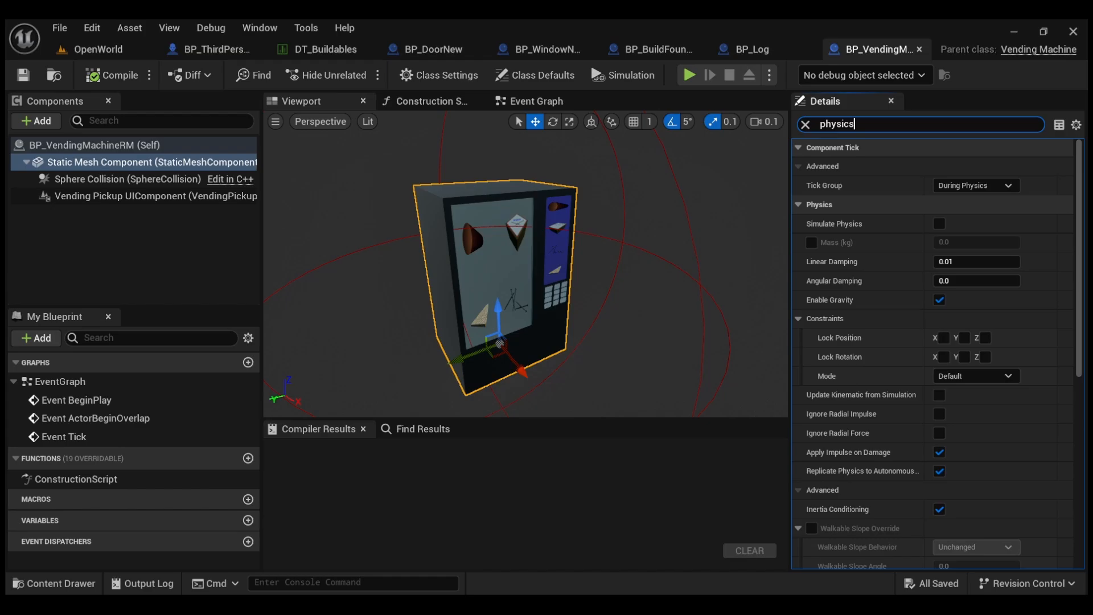
# - Filter BP_VendingMachineRM's class defaults by "spawn wi" and by "VendingPickupUIText" to examine the Spawn with Physics and Vending Pickup UIText properties
pyautogui.hotkey('ctrl', 'a')
pyautogui.write('spa')
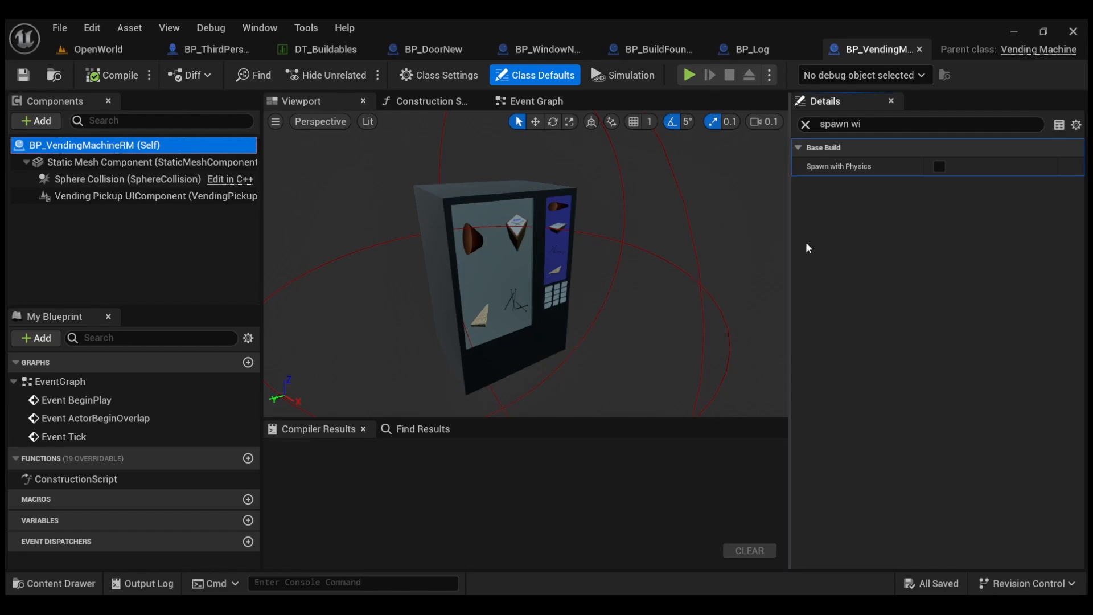
pyautogui.click(804, 124)
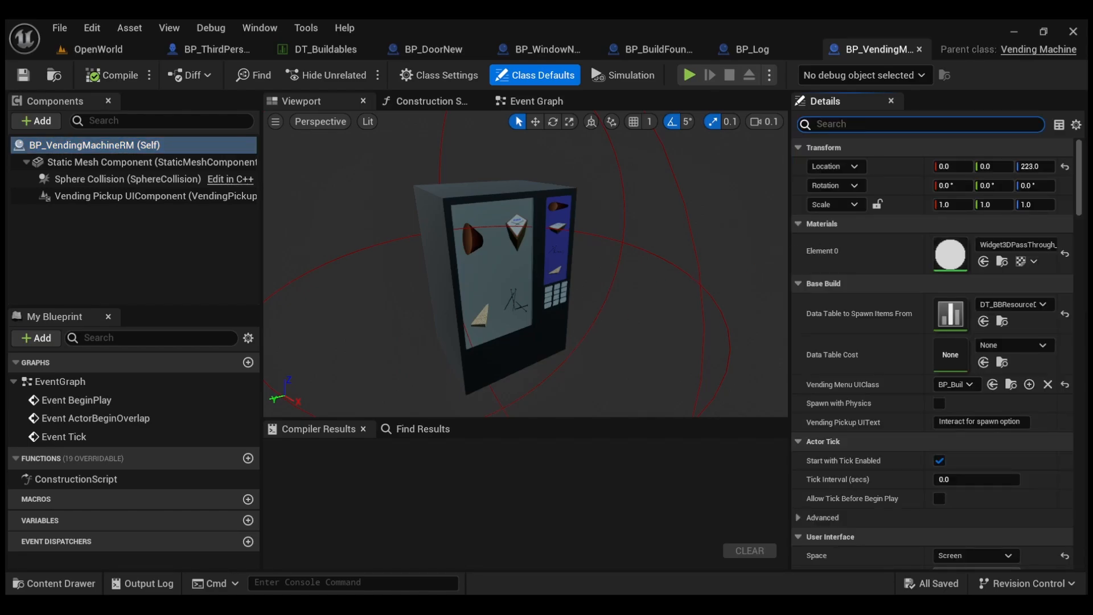
pyautogui.hotkey('ctrl', 'v')
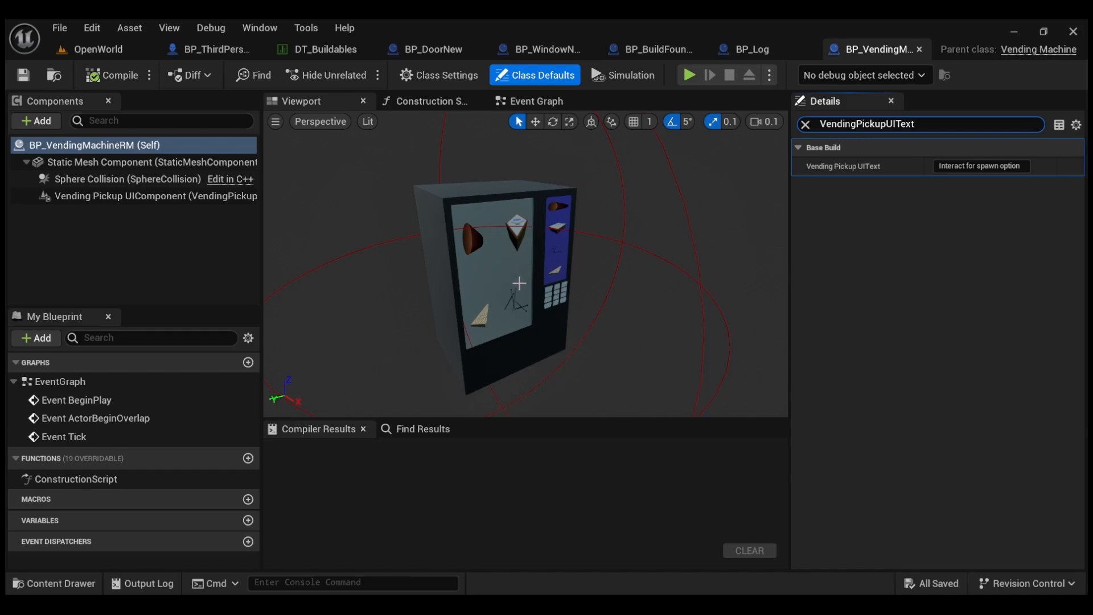
pyautogui.scroll(-5, 518, 283)
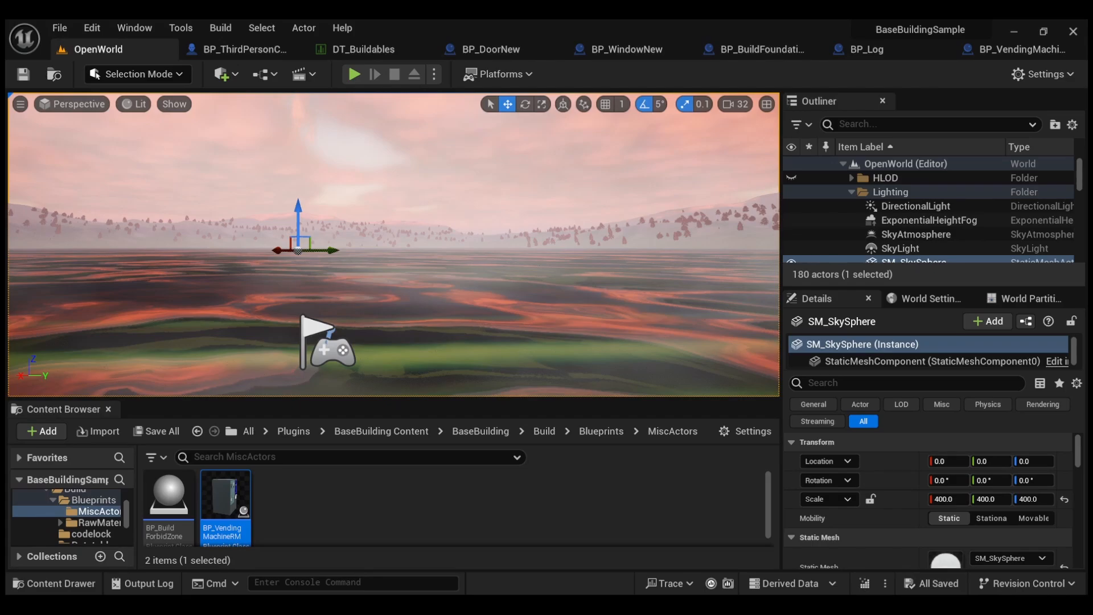
# - Examine the root properties of the WBP_BuildProgress and WBP_BuildRadialMenu widgets from the UI folder and return to the level
pyautogui.scroll(-2, 89, 518)
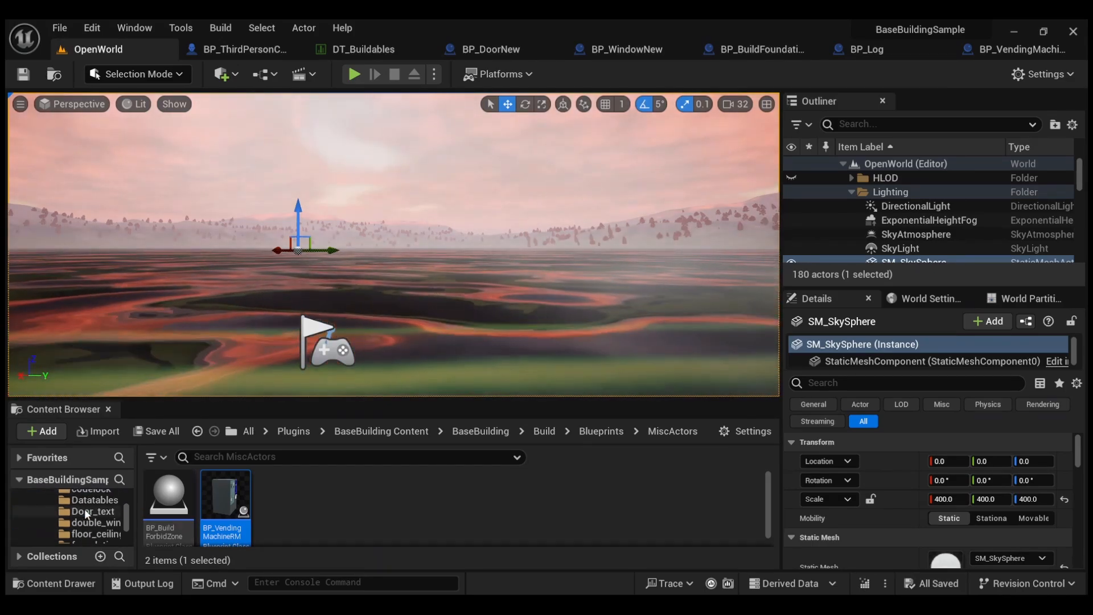
pyautogui.scroll(-5, 85, 508)
pyautogui.click(86, 522)
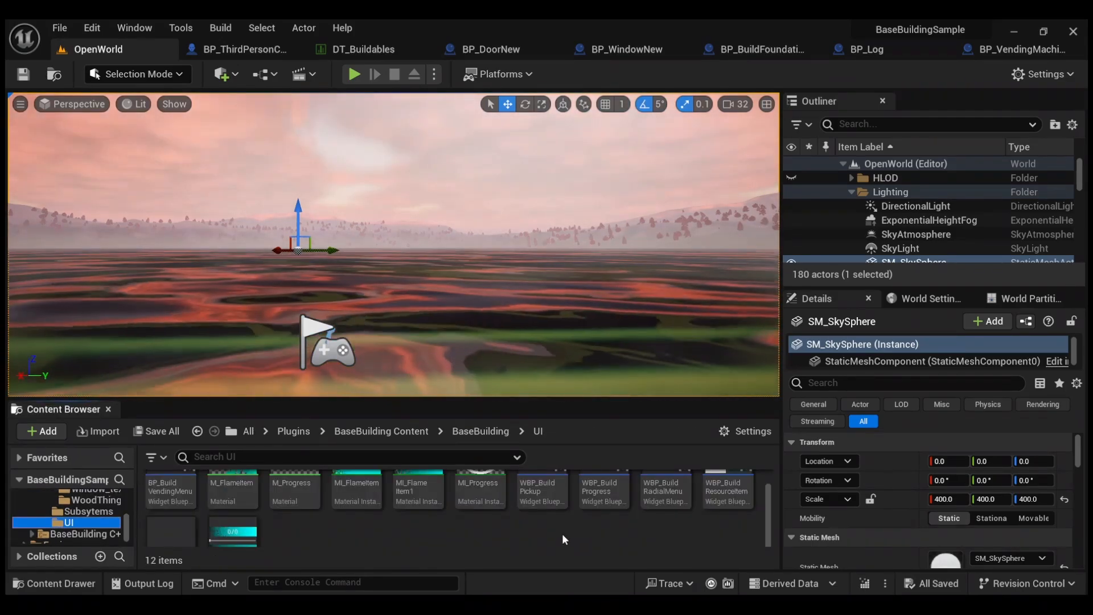
pyautogui.doubleClick(604, 491)
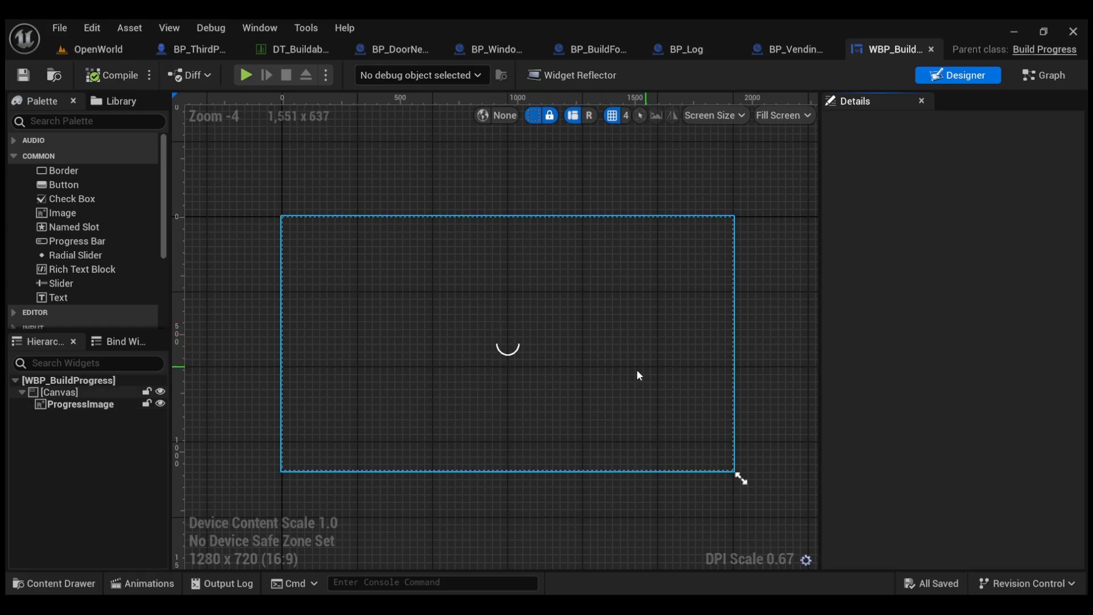
pyautogui.click(71, 380)
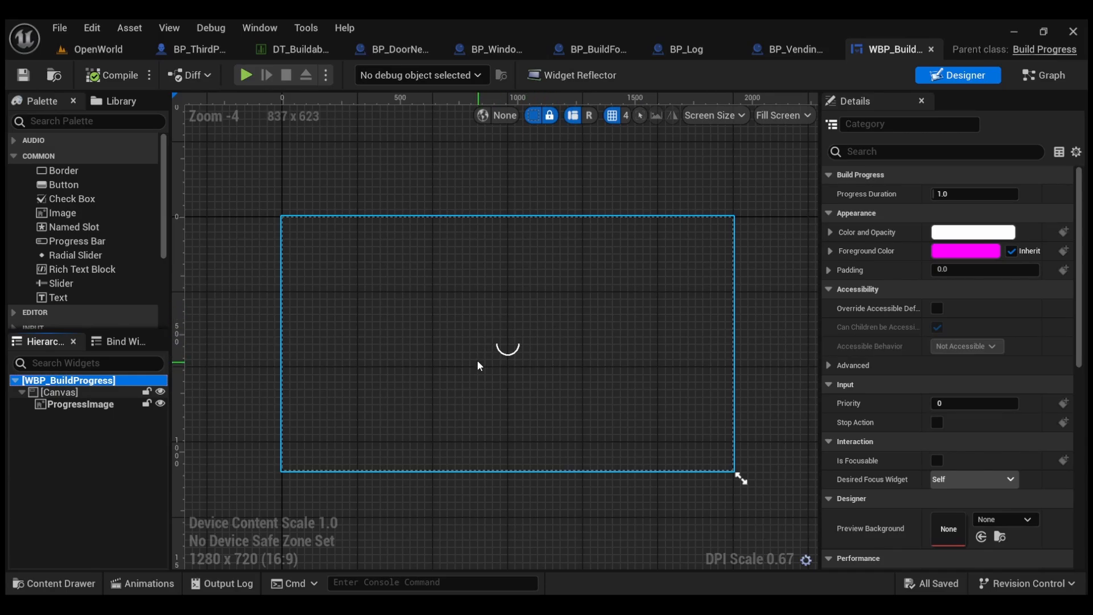
pyautogui.click(91, 52)
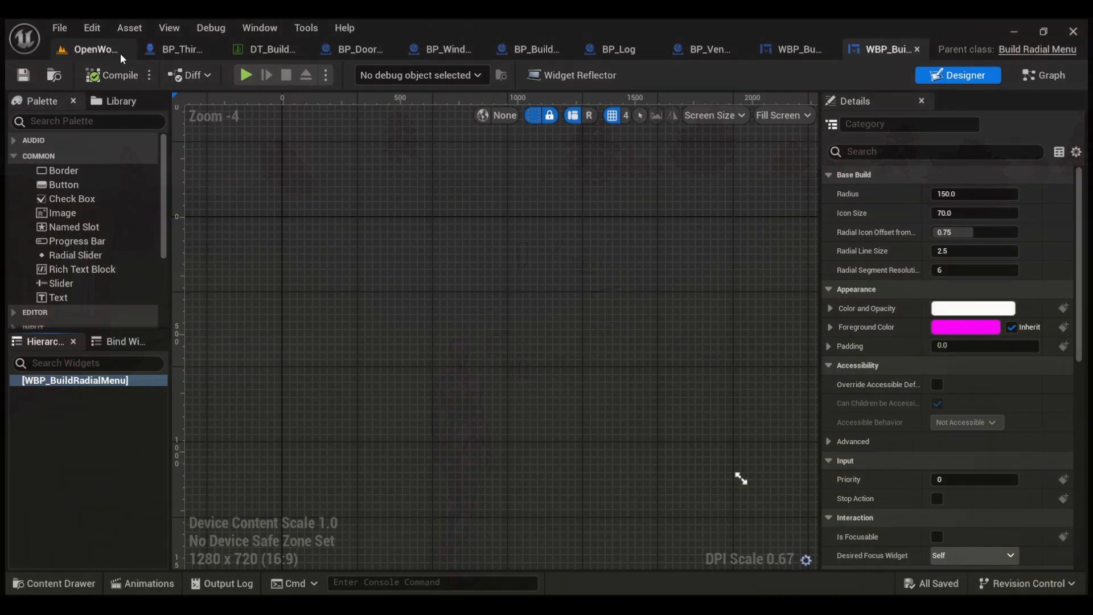
pyautogui.click(267, 49)
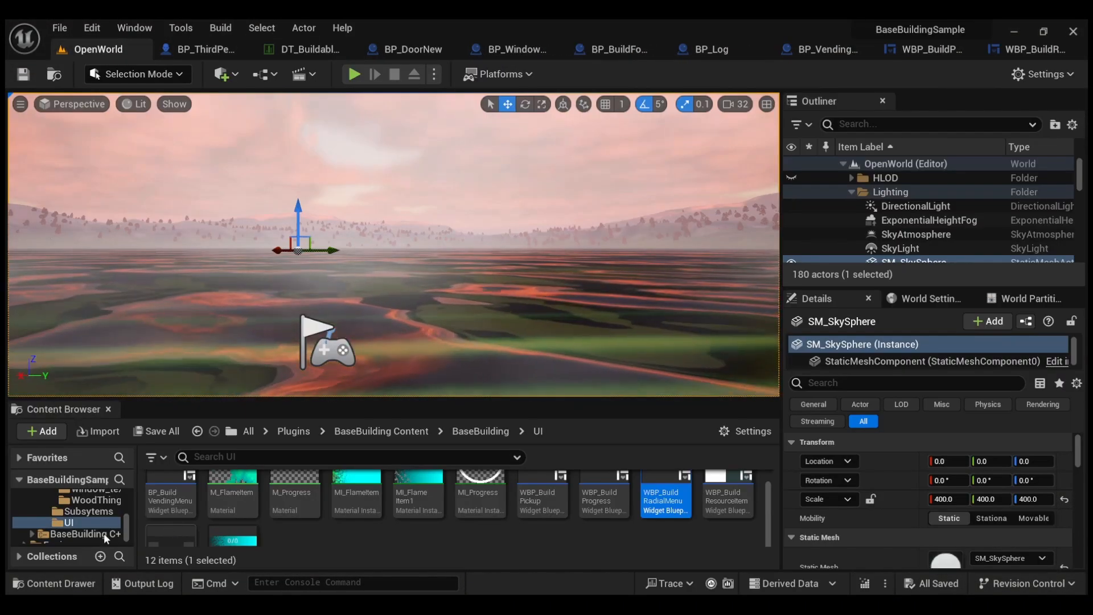
# - Place a BP_BuildForbidZone actor from the Blueprints/MiscActors folder on the hillside in the level
pyautogui.scroll(-2, 90, 514)
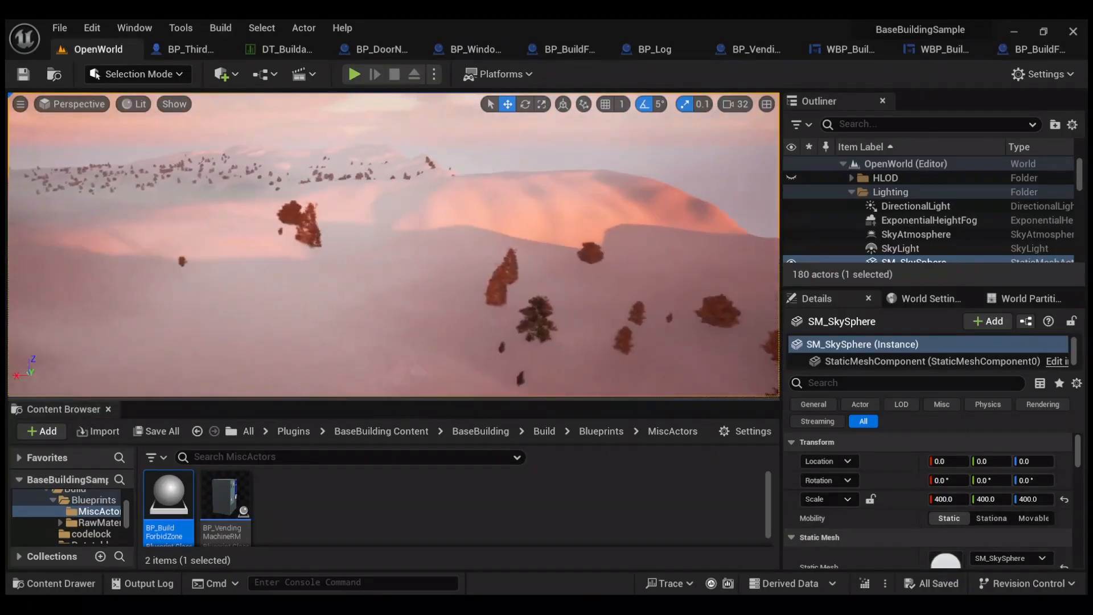
pyautogui.moveTo(393, 245); pyautogui.dragTo(341, 245, button='right')
pyautogui.moveTo(170, 526); pyautogui.dragTo(519, 278)
pyautogui.moveTo(537, 337); pyautogui.dragTo(575, 319, button='right')
# - Enlarge the forbid zone's collision box to a Box Extent of about 866 in X and 1812 in Y, and inspect its outline
pyautogui.click(879, 362)
pyautogui.moveTo(946, 539); pyautogui.dragTo(966, 555)
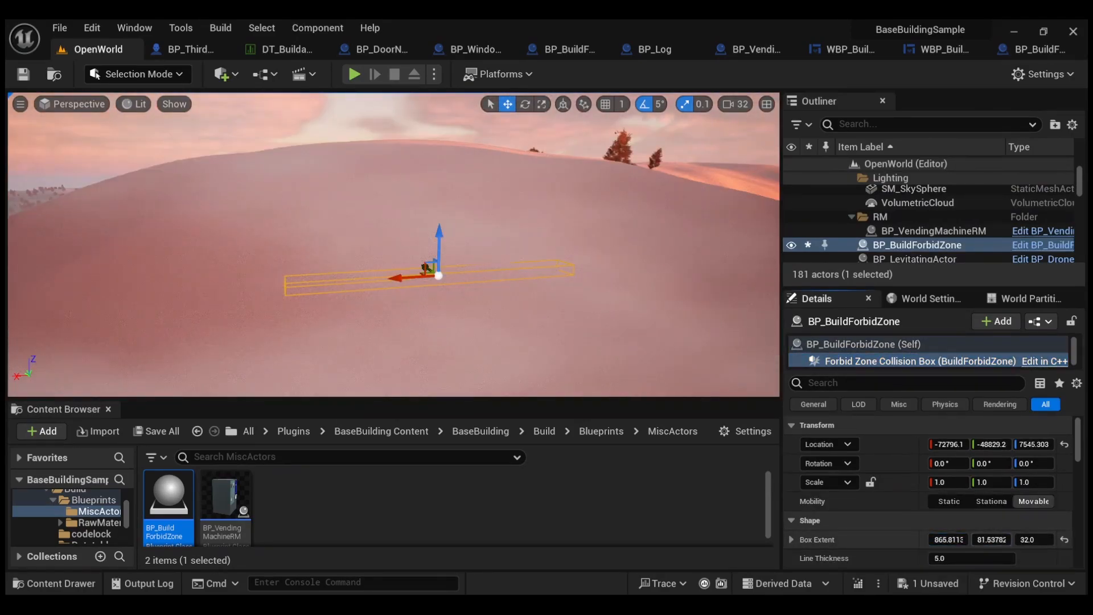
pyautogui.moveTo(989, 539); pyautogui.dragTo(1010, 539)
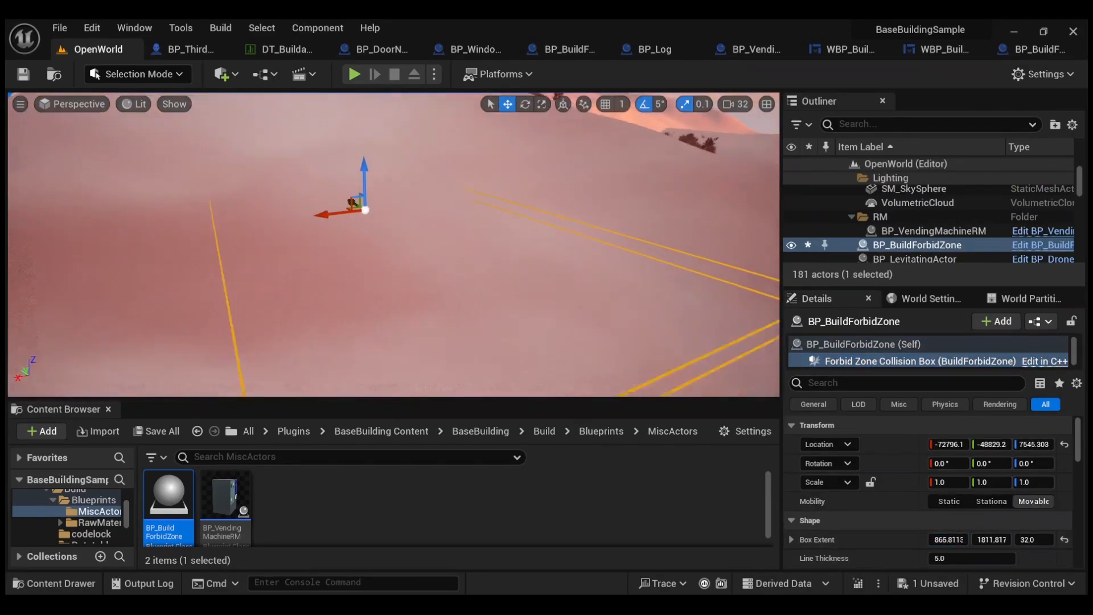
pyautogui.moveTo(393, 244); pyautogui.dragTo(409, 253, button='right')
pyautogui.moveTo(474, 273)
pyautogui.mouseDown(button='right')
pyautogui.moveTo(498, 263)
pyautogui.moveTo(474, 273)
pyautogui.mouseUp(button='right')
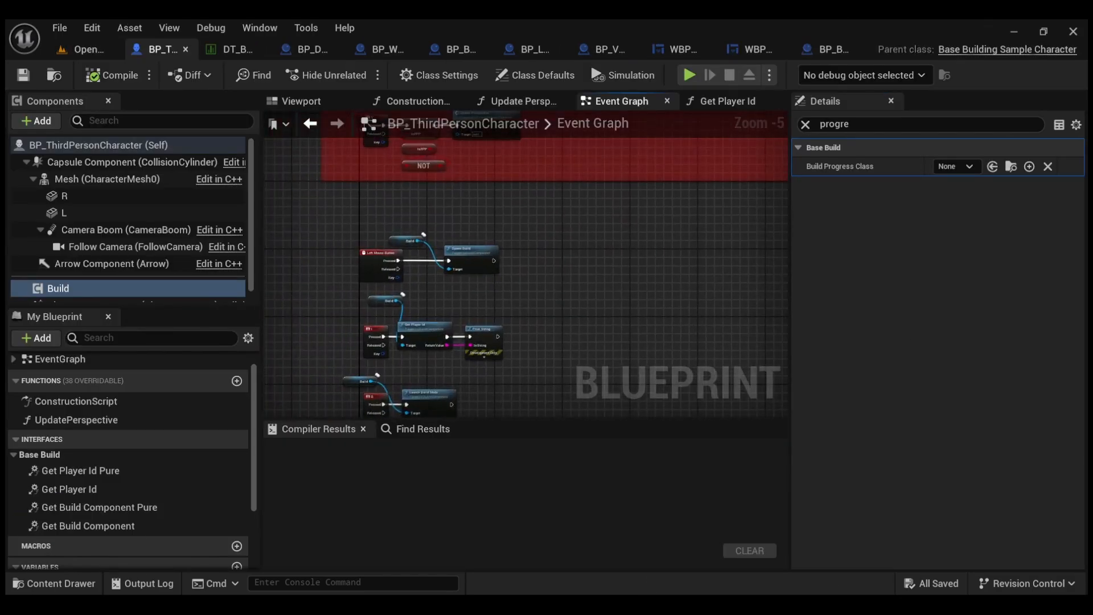
# - Examine the B key event calling Launch Build Mode in BP_ThirdPersonCharacter's event graph and return to the level
pyautogui.scroll(5, 439, 263)
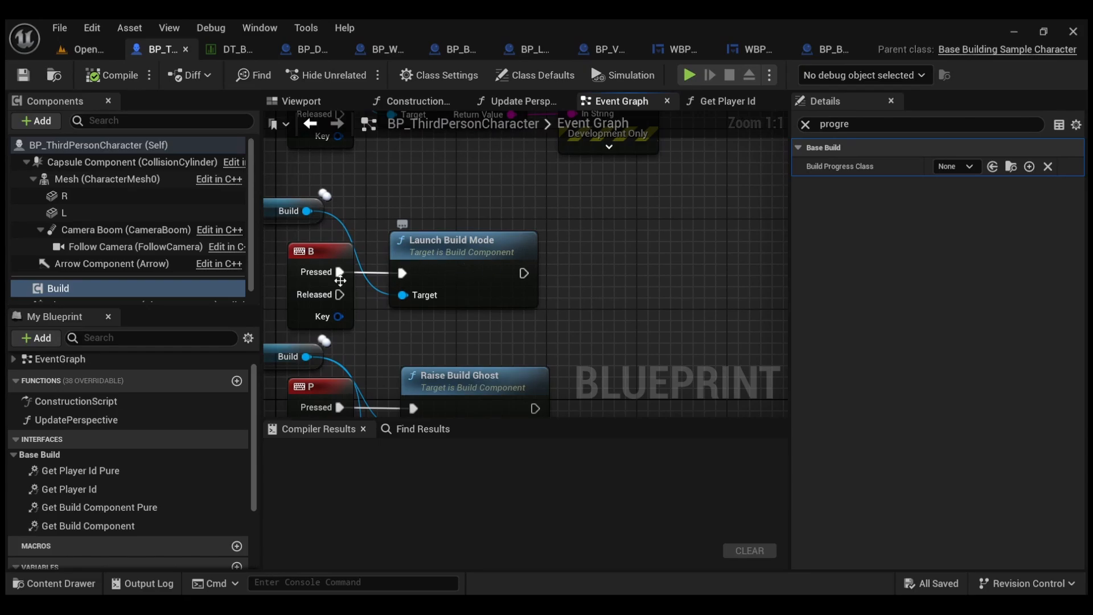
pyautogui.moveTo(338, 272); pyautogui.dragTo(387, 260, button='right')
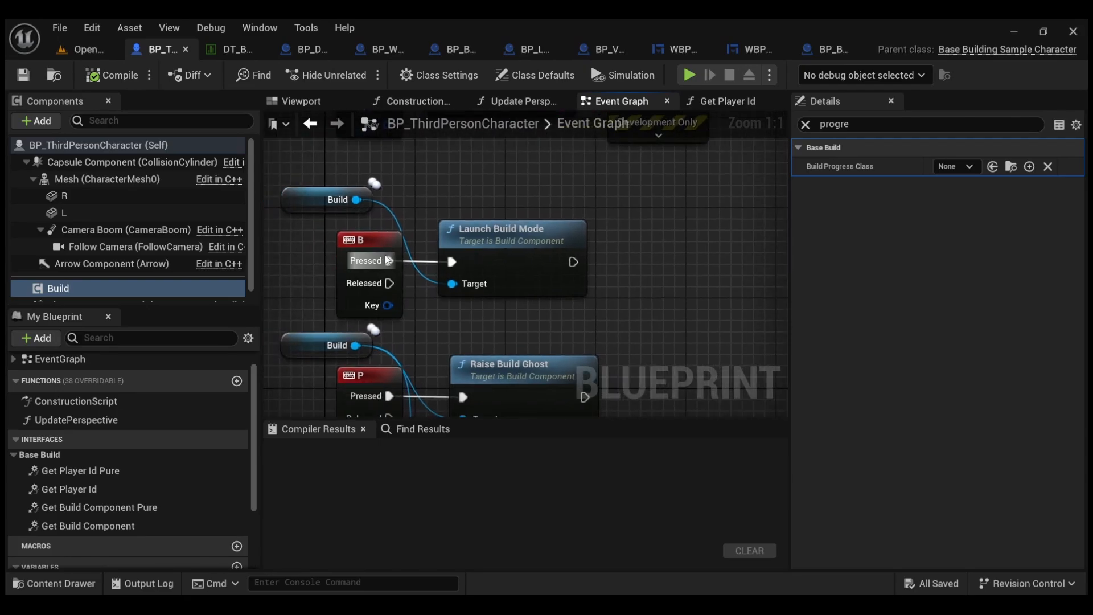
pyautogui.click(88, 50)
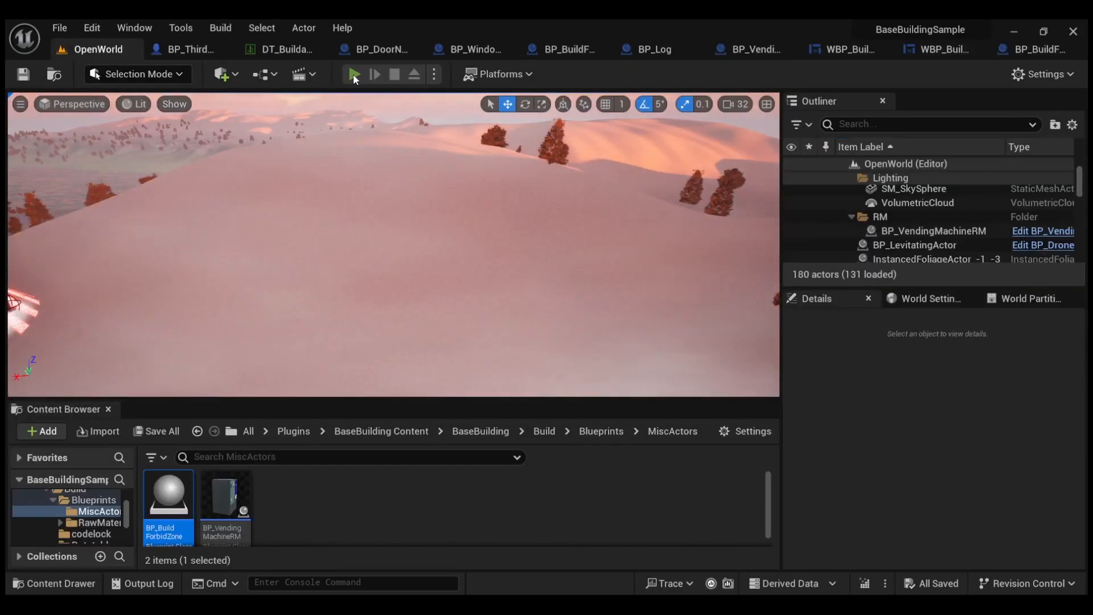
# - Play the OpenWorld level in full screen and walk the character forward
pyautogui.click(353, 74)
pyautogui.press('F11')
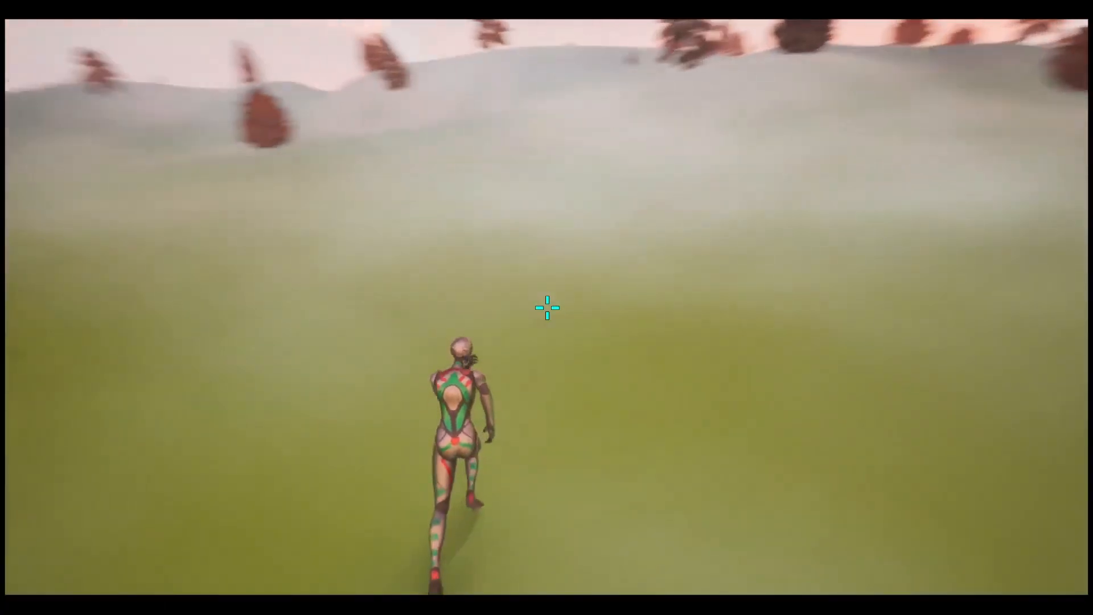
pyautogui.press('w')
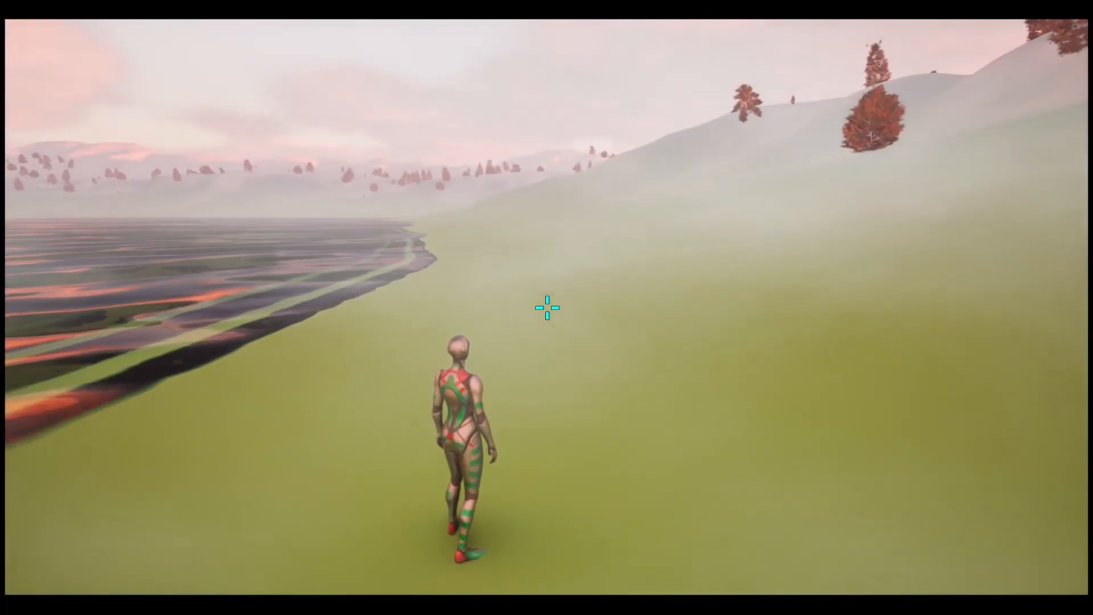
# - Launch build mode, leave the full-screen view, and place a foundation ghost on the grass in front of the character
pyautogui.press('b')
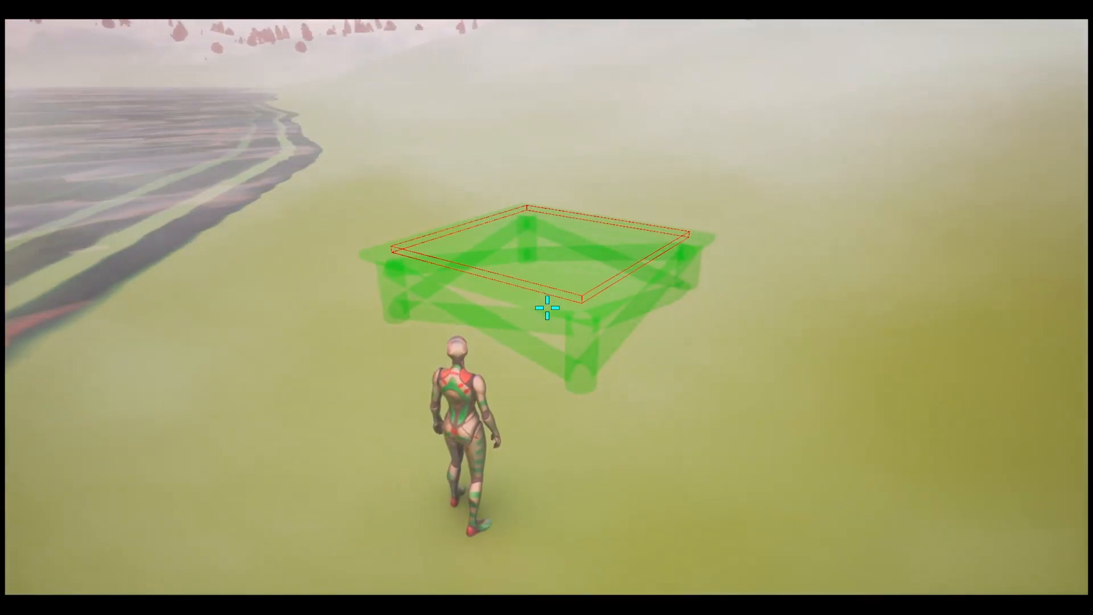
pyautogui.hotkey('shift', 'F1')
pyautogui.press('F11')
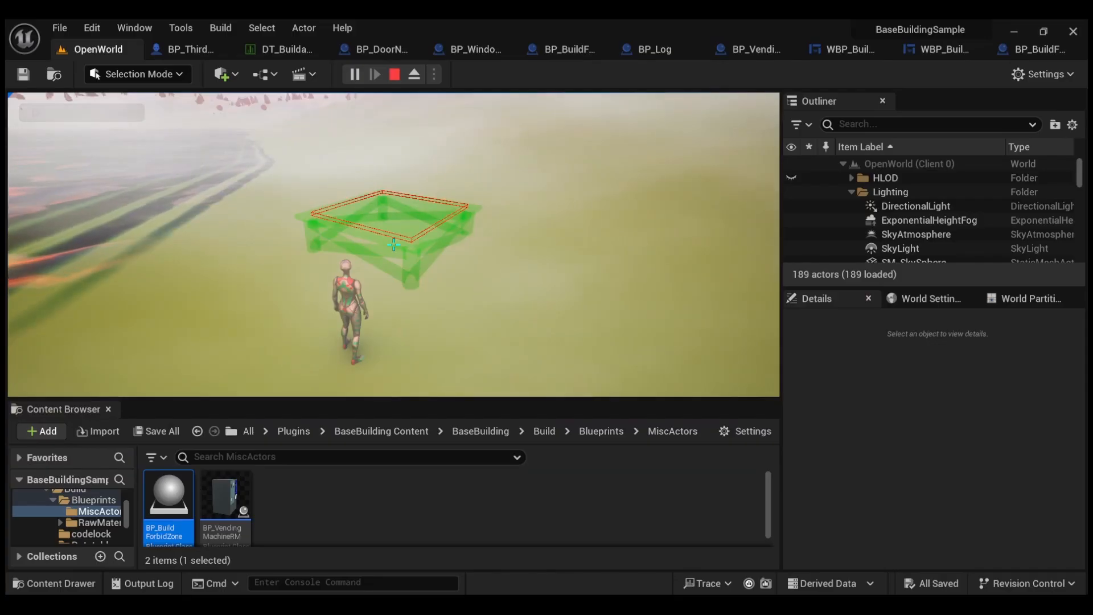
pyautogui.click(291, 48)
pyautogui.click(96, 51)
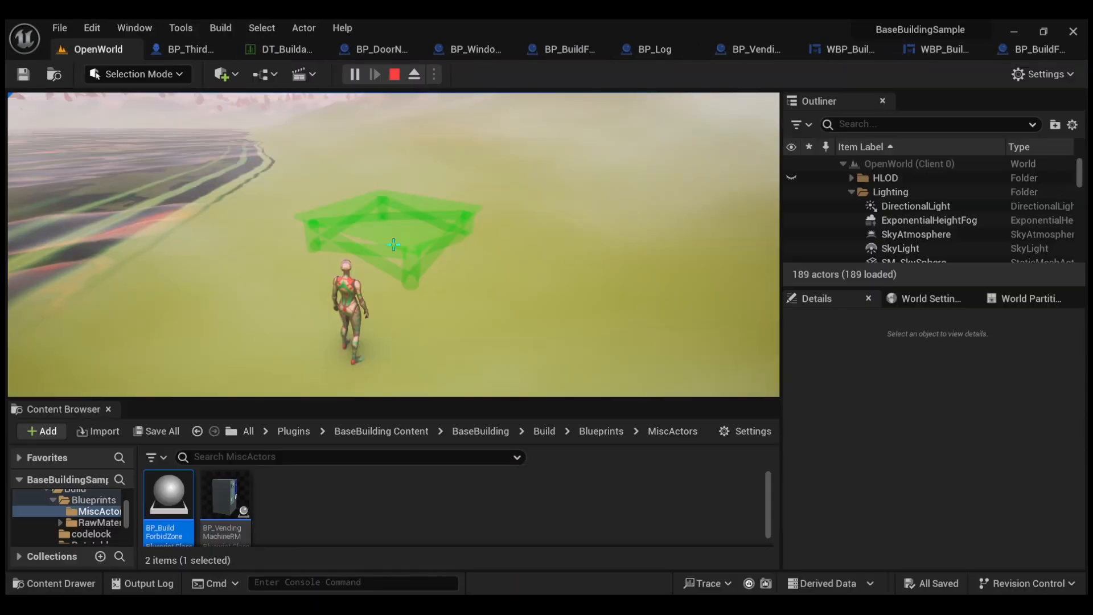
pyautogui.click(171, 171)
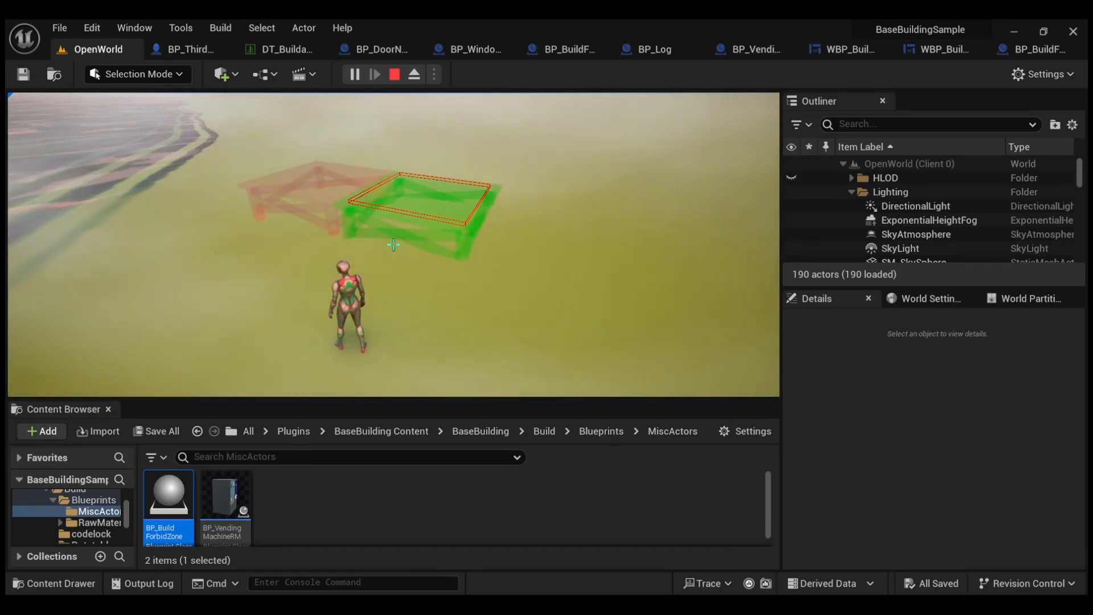
# - Stop play and examine the Rotate Ghost, Increment Build ID and Decrement Build ID events in BP_ThirdPersonCharacter's event graph
pyautogui.press('Escape')
pyautogui.click(188, 49)
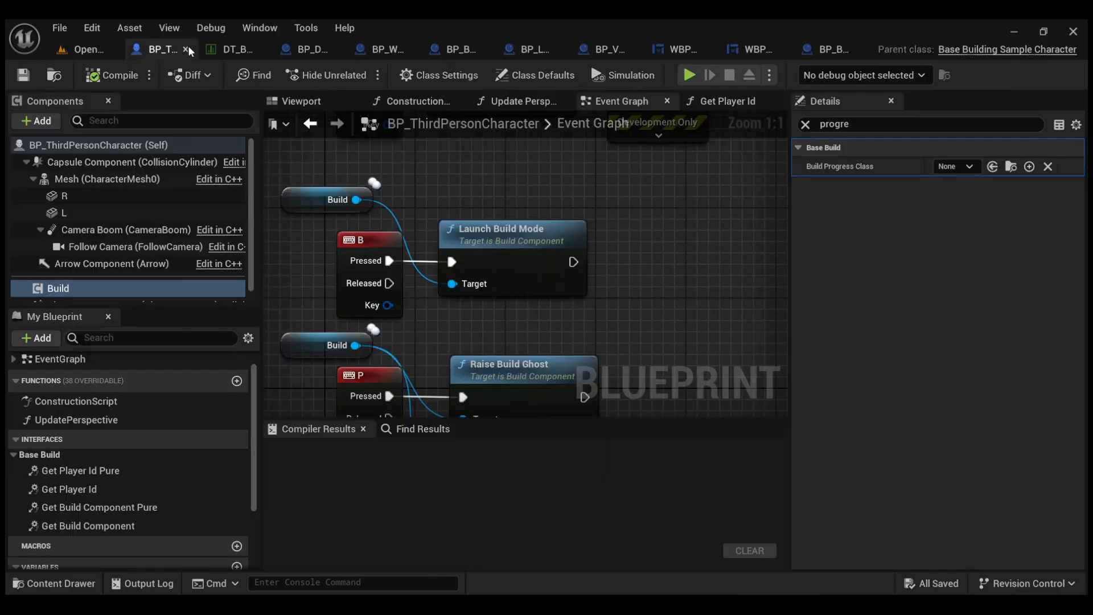
pyautogui.scroll(-2, 513, 322)
pyautogui.moveTo(512, 323); pyautogui.dragTo(554, 184, button='right')
pyautogui.moveTo(563, 292); pyautogui.dragTo(569, 113, button='right')
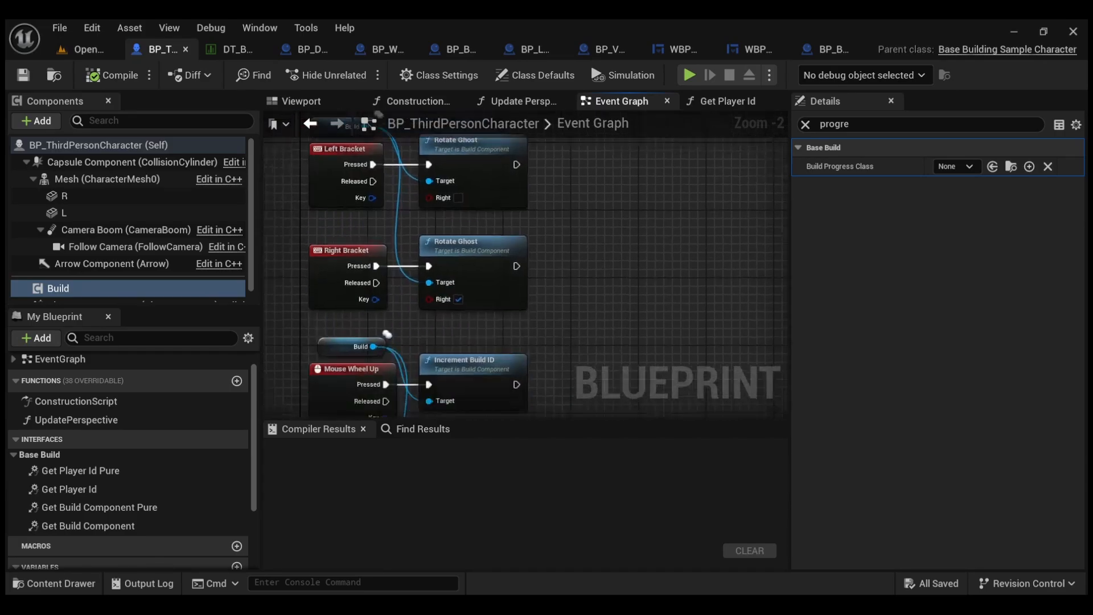
pyautogui.scroll(-5, 560, 273)
pyautogui.moveTo(586, 348); pyautogui.dragTo(580, 222, button='right')
pyautogui.scroll(3, 542, 259)
pyautogui.moveTo(490, 142); pyautogui.dragTo(527, 257, button='right')
pyautogui.scroll(1, 527, 257)
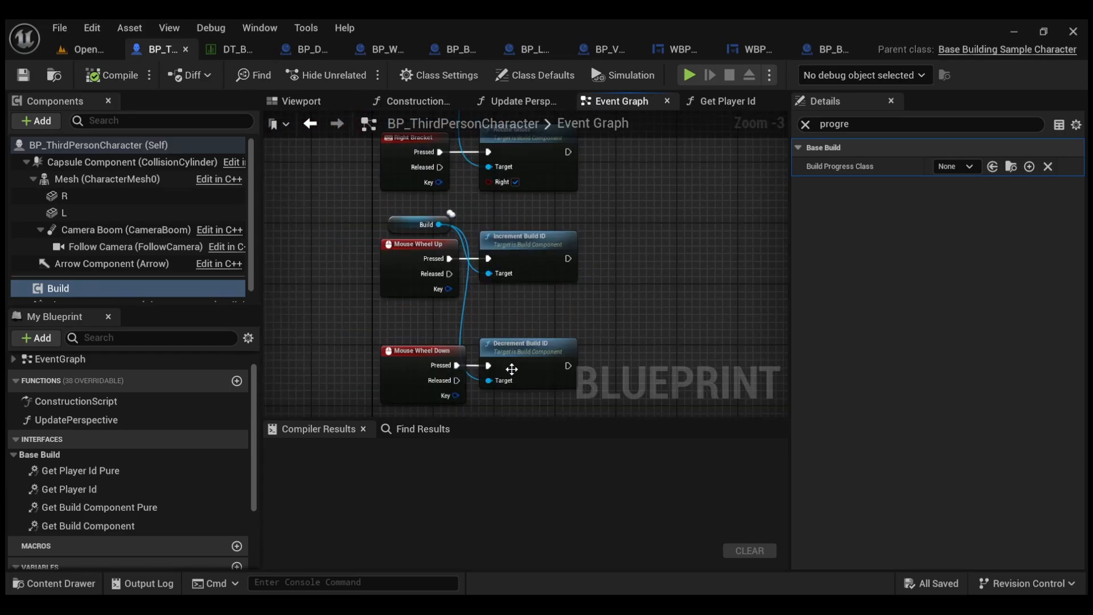
# - Play the level again, cycle the build ghost from foundation to wall, and place the wall on the placed foundation's edge
pyautogui.hotkey('alt', 'p')
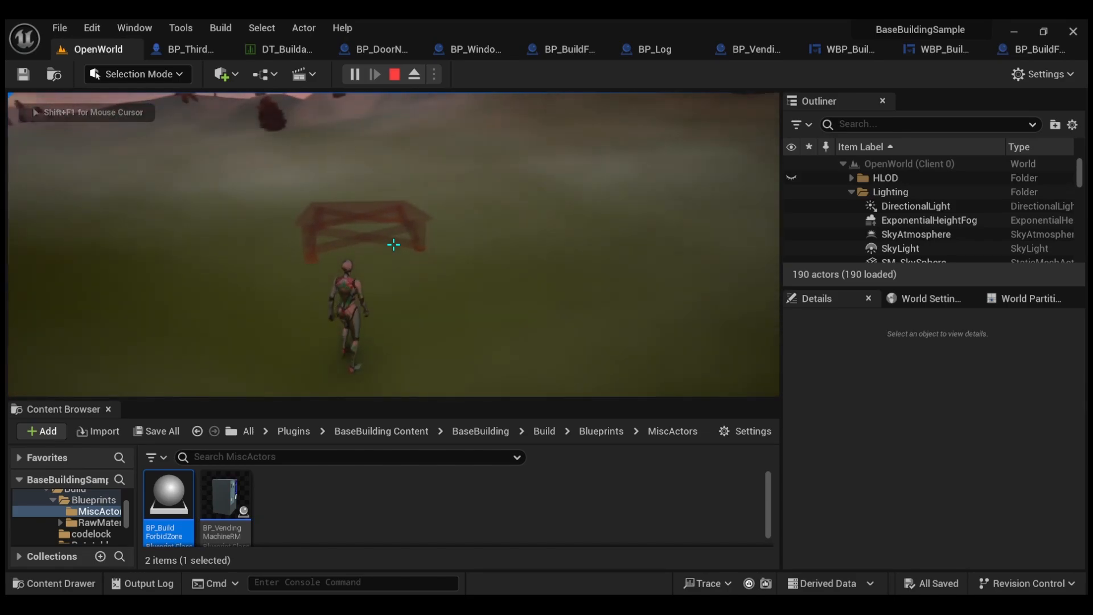
pyautogui.press('d')
pyautogui.press('w')
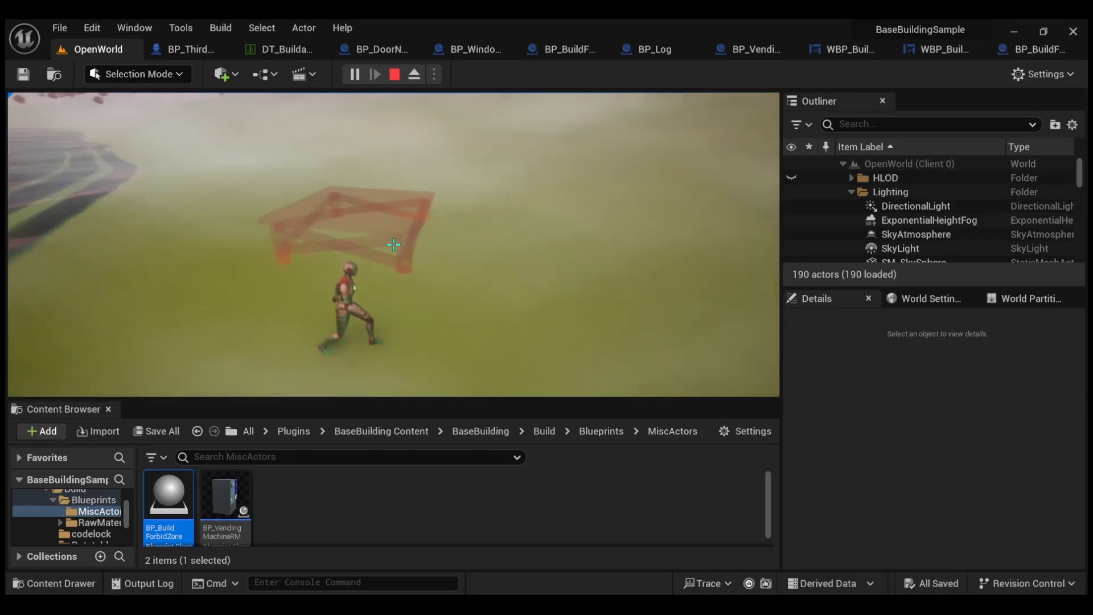
pyautogui.click(393, 244)
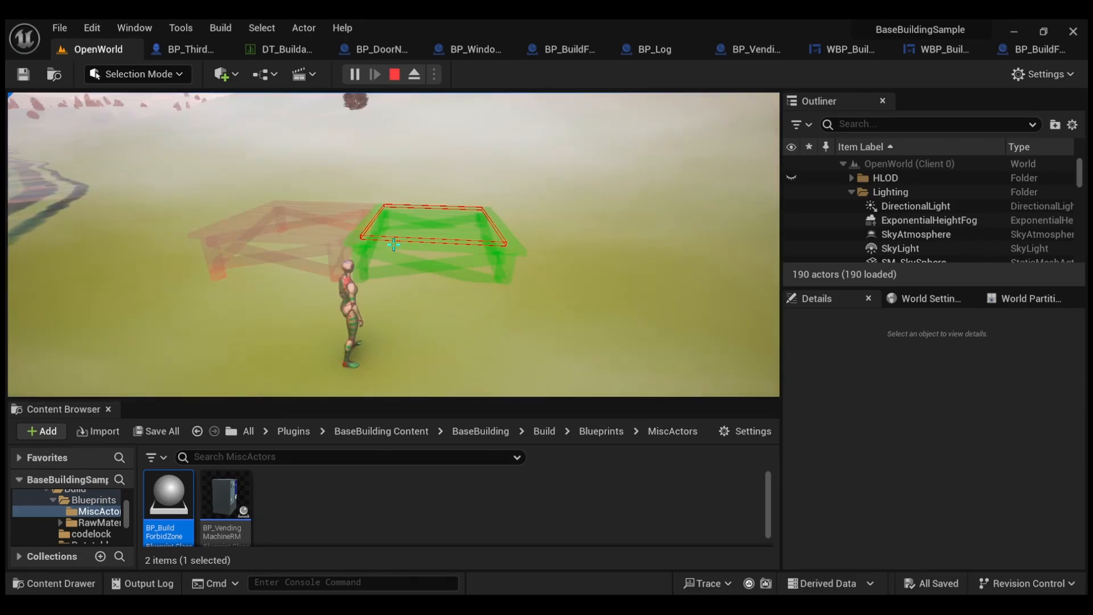
pyautogui.scroll(1, 393, 244)
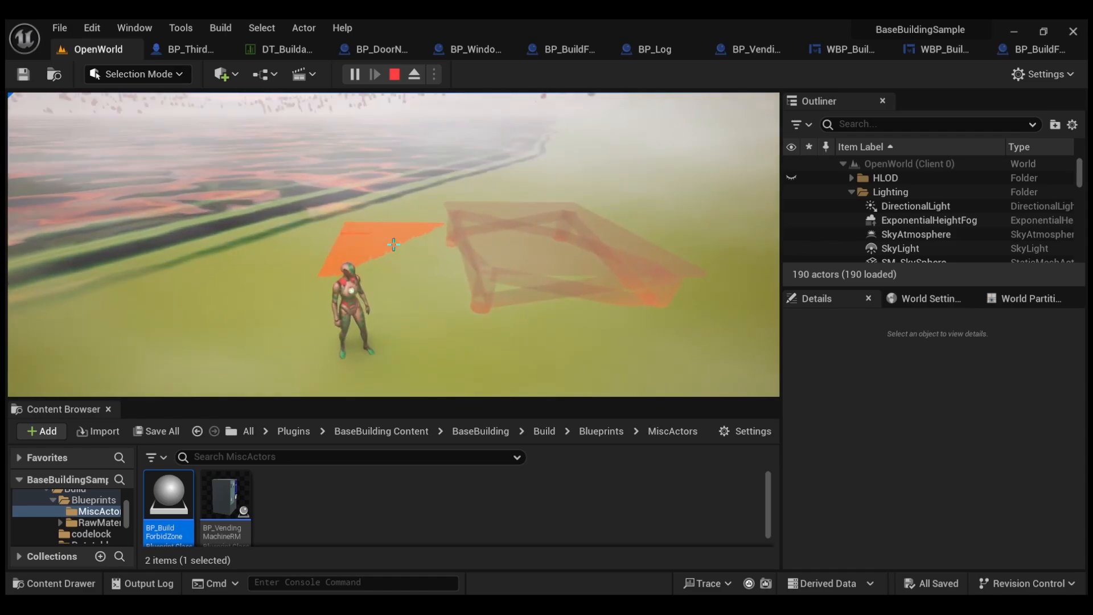
pyautogui.scroll(1, 393, 244)
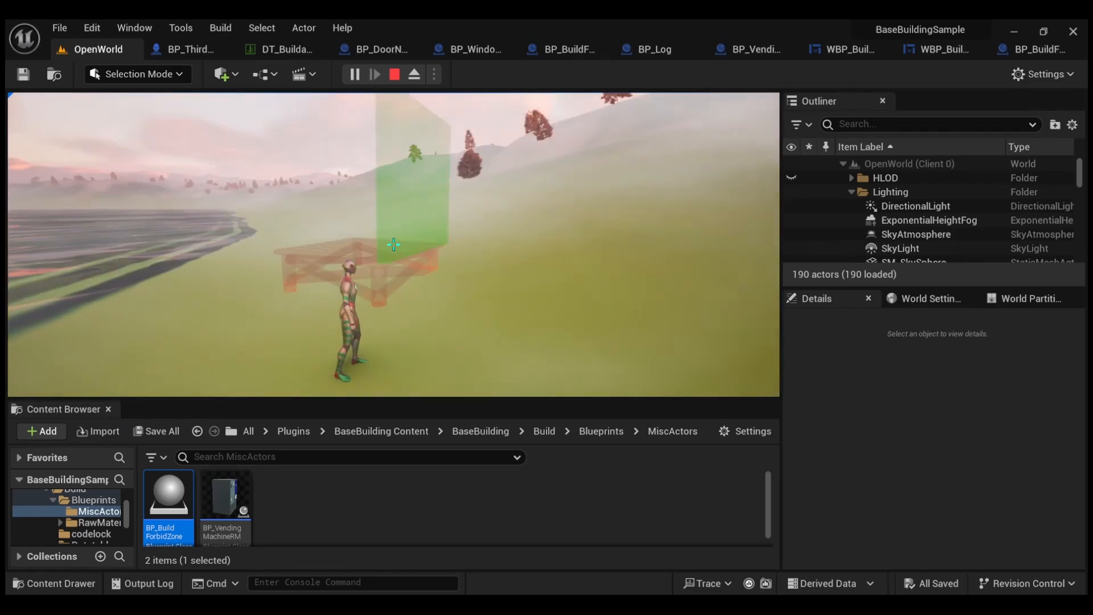
pyautogui.click(394, 244)
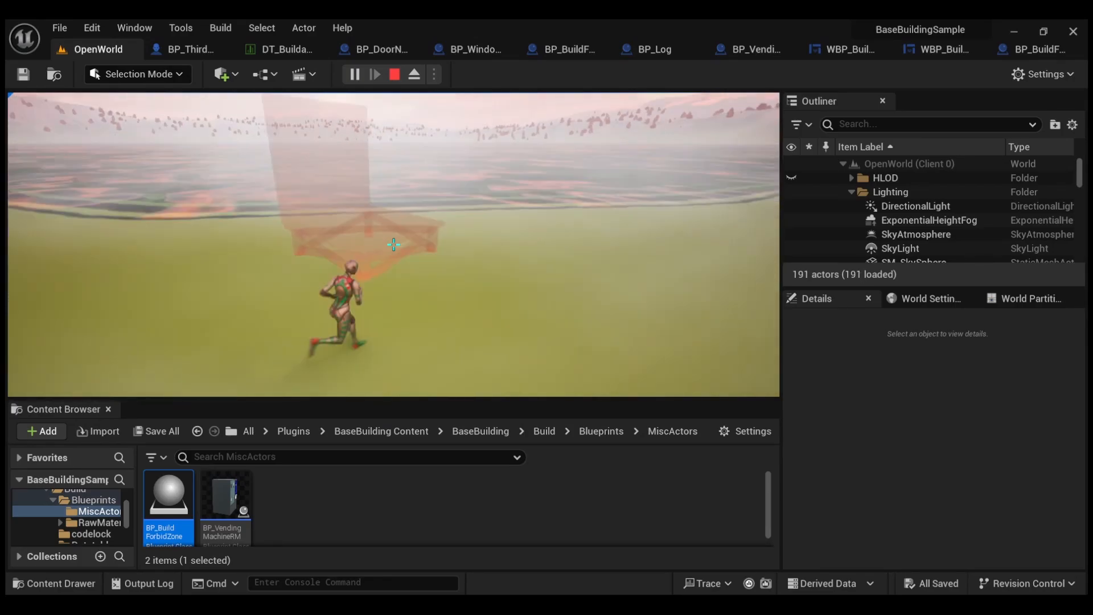
pyautogui.press('a')
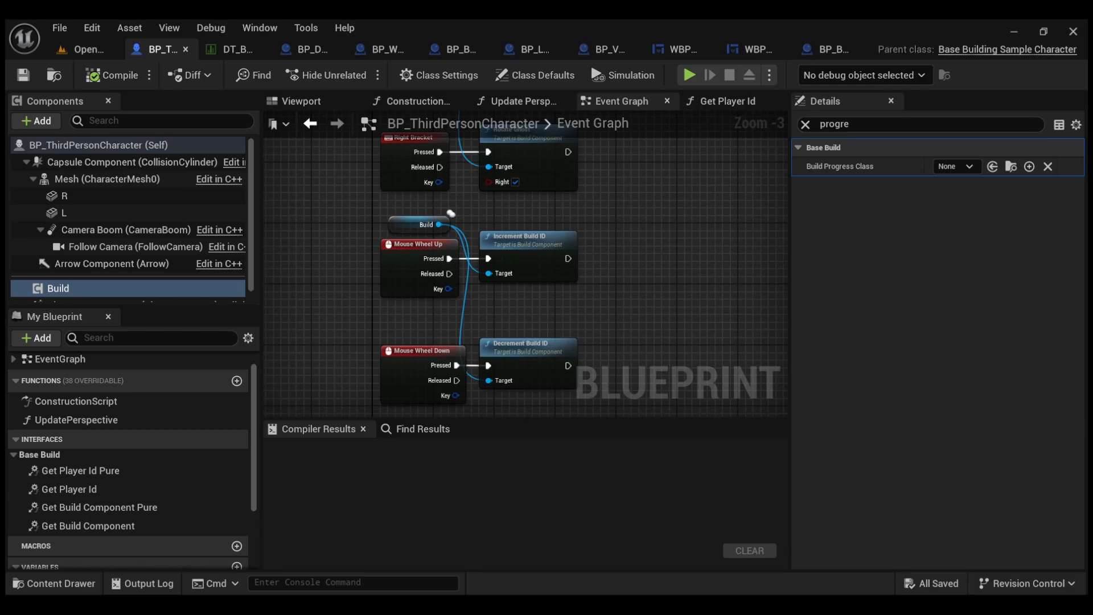
# - Check the Left Bracket and Right Bracket events for Rotate Ghost, and rotate the foundation ghost in the playing level
pyautogui.moveTo(332, 223); pyautogui.dragTo(298, 607, button='right')
pyautogui.scroll(1, 405, 271)
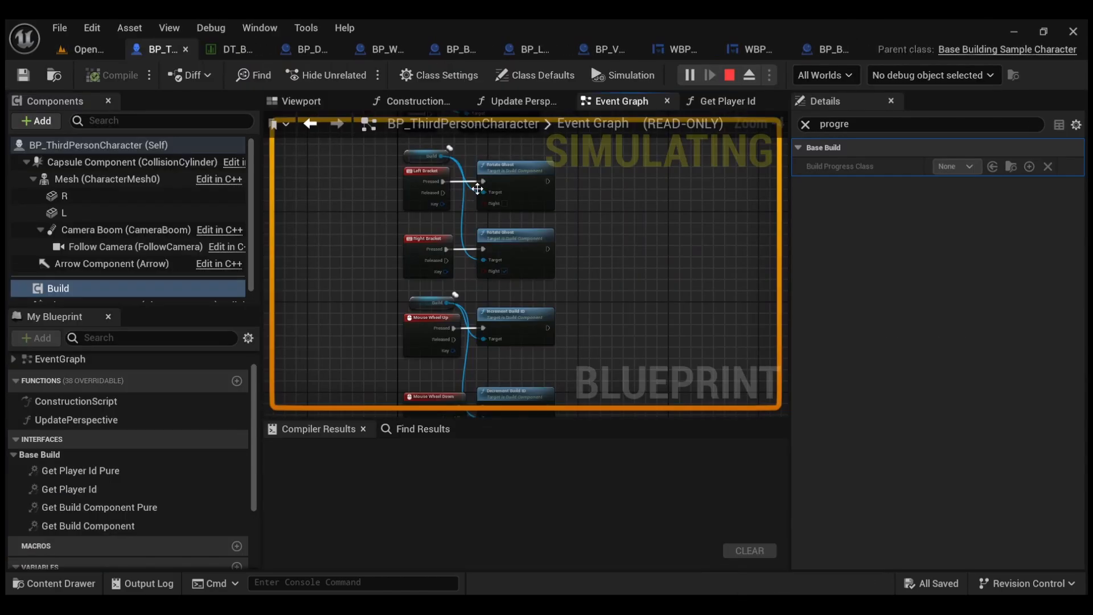
pyautogui.scroll(2, 477, 188)
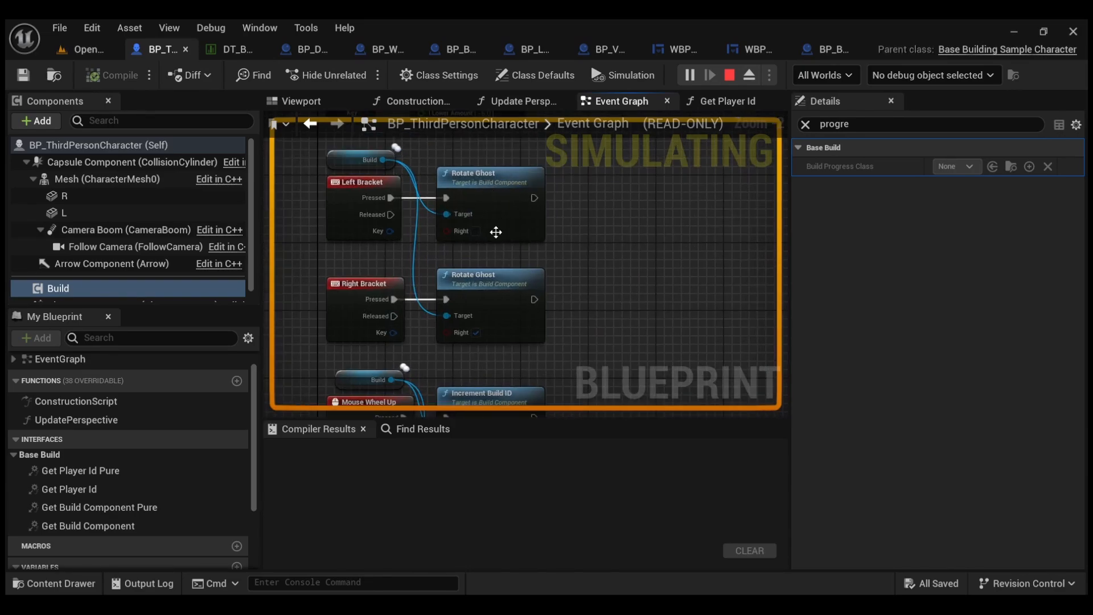
pyautogui.click(91, 53)
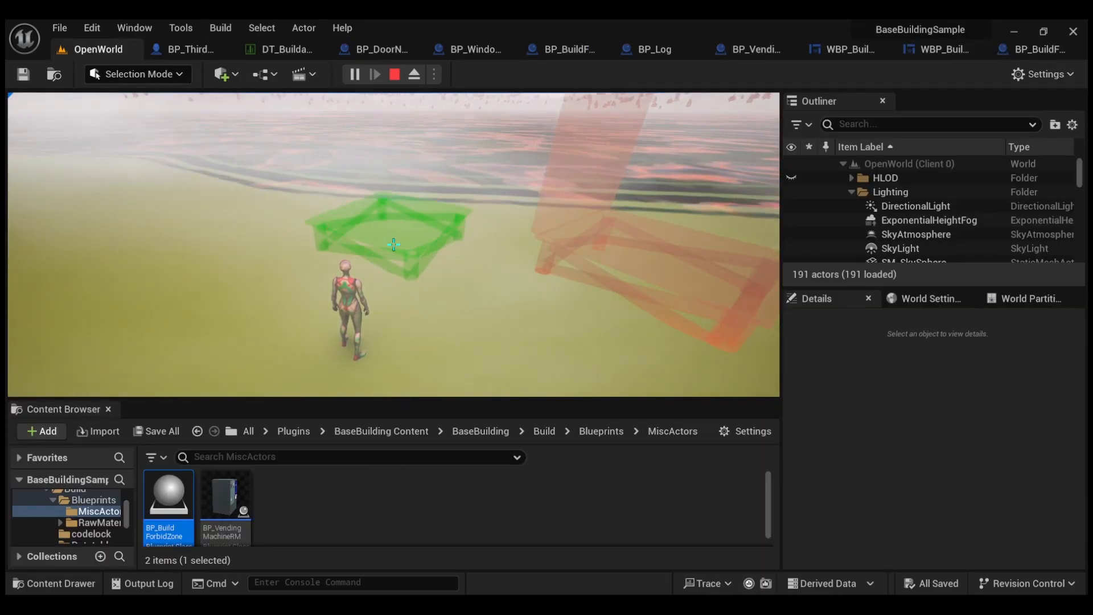
pyautogui.scroll(-3, 393, 245)
pyautogui.scroll(-1, 394, 244)
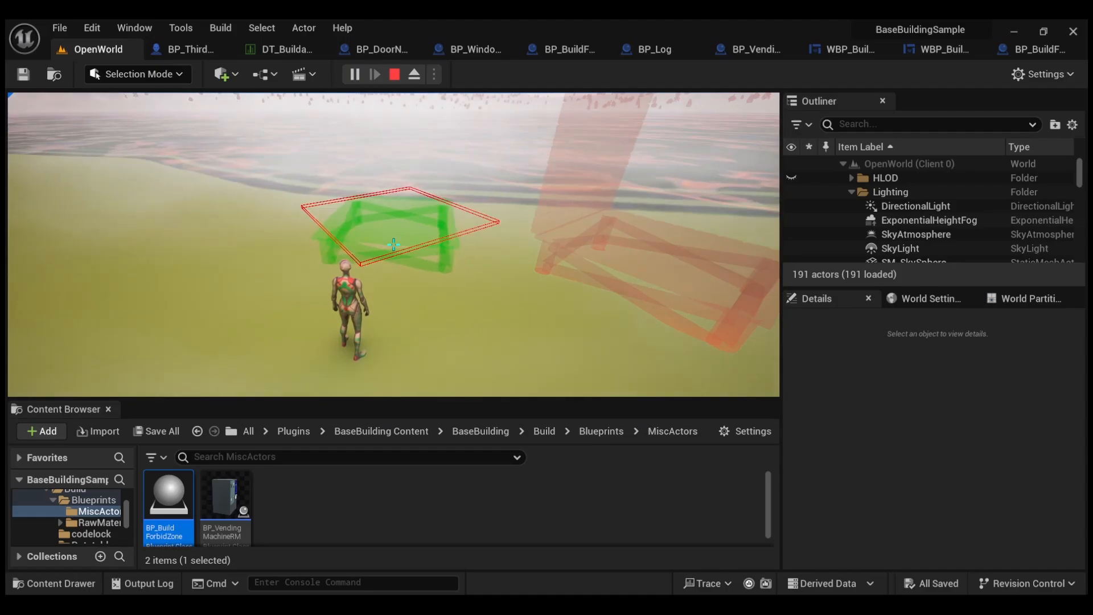
pyautogui.scroll(-1, 393, 245)
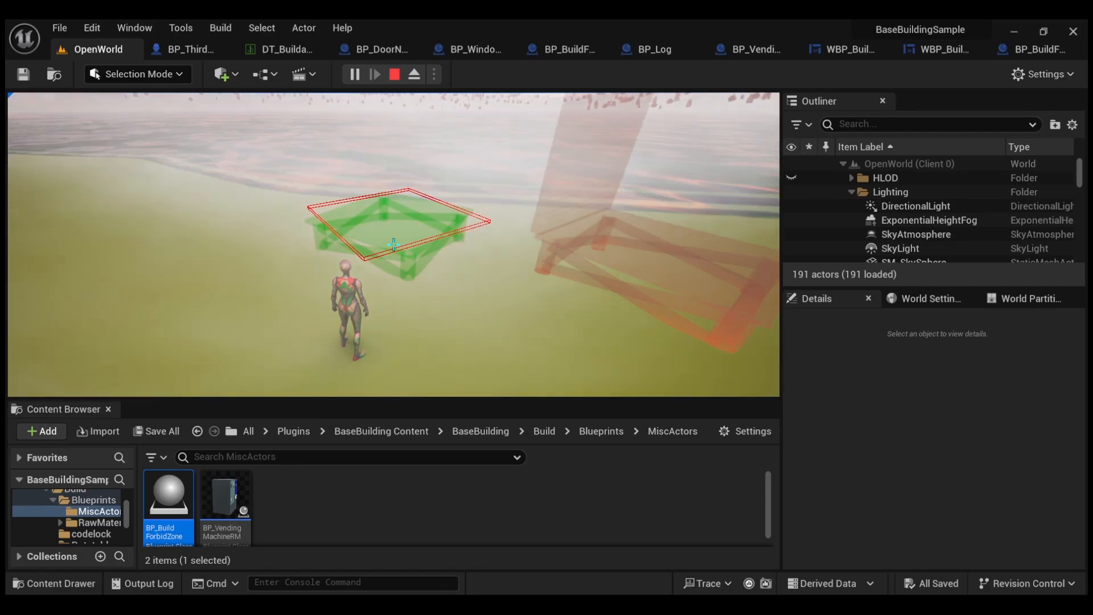
# - Review the Show Add Build Materials and Destroy Build Preview events, and place a second foundation preview on the grass in the playing level
pyautogui.click(207, 52)
pyautogui.moveTo(515, 307); pyautogui.dragTo(506, 128, button='right')
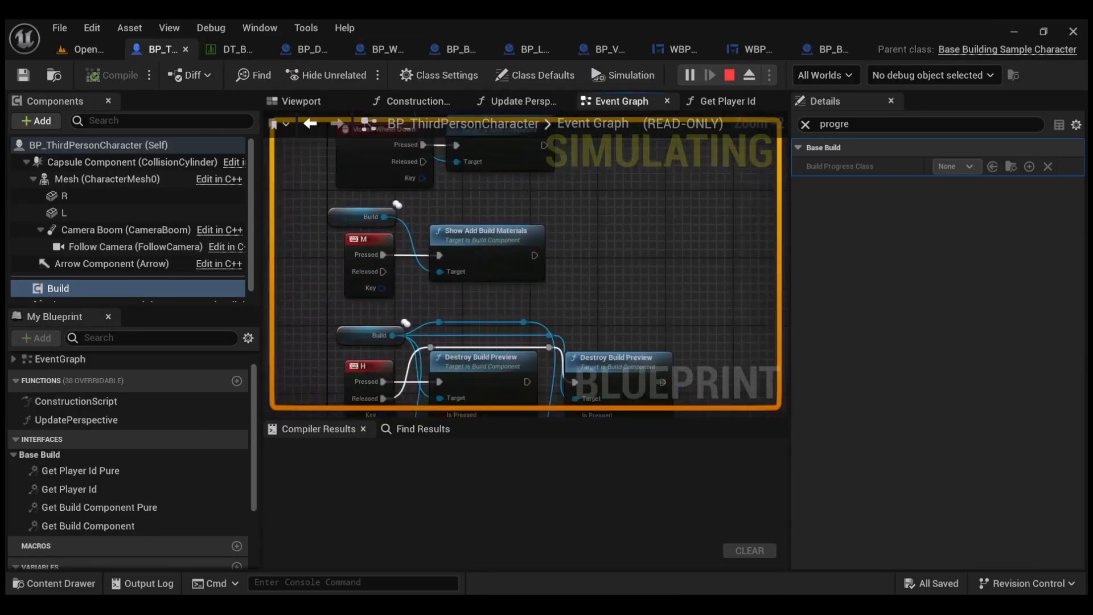
pyautogui.moveTo(476, 295); pyautogui.dragTo(464, 117, button='right')
pyautogui.click(88, 49)
pyautogui.click(228, 188)
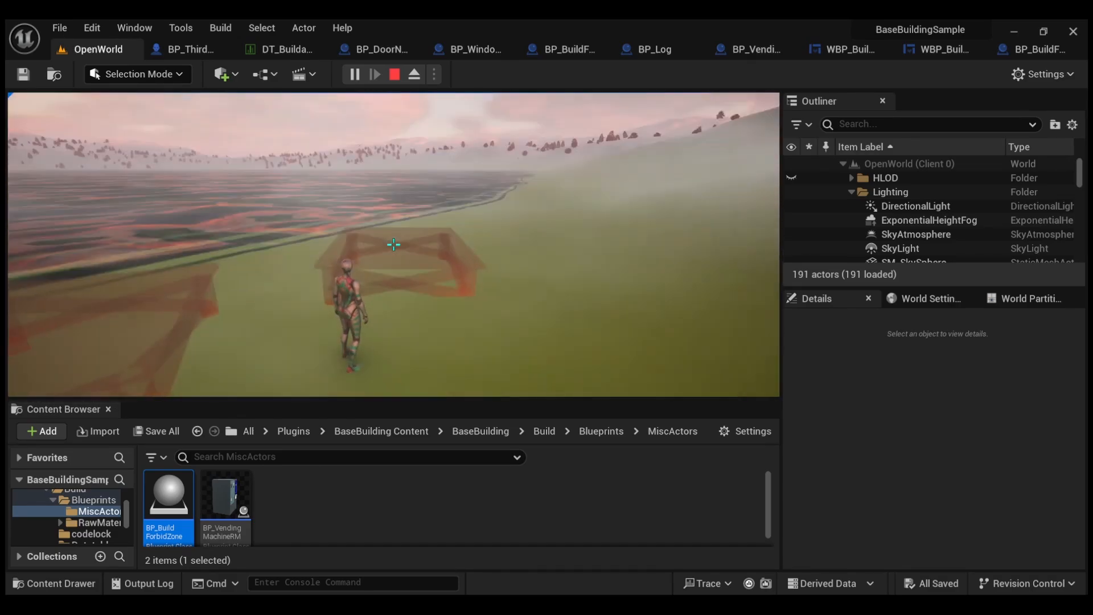
# - Restart play in the OpenWorld level and walk the character up to the second foundation preview
pyautogui.press('Escape')
pyautogui.hotkey('alt', 'p')
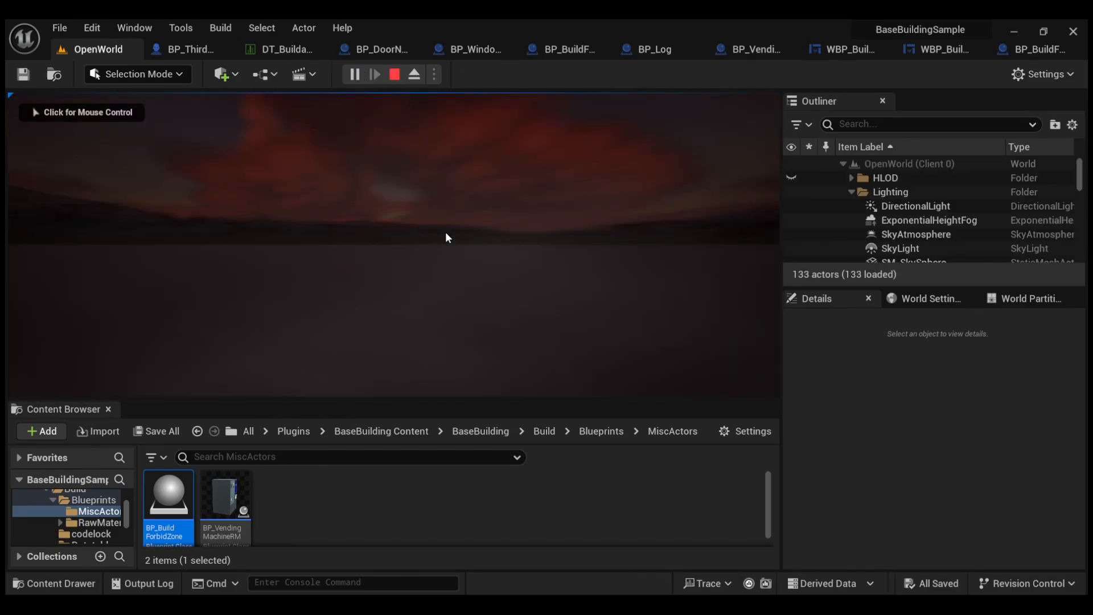
pyautogui.click(445, 231)
pyautogui.press('w')
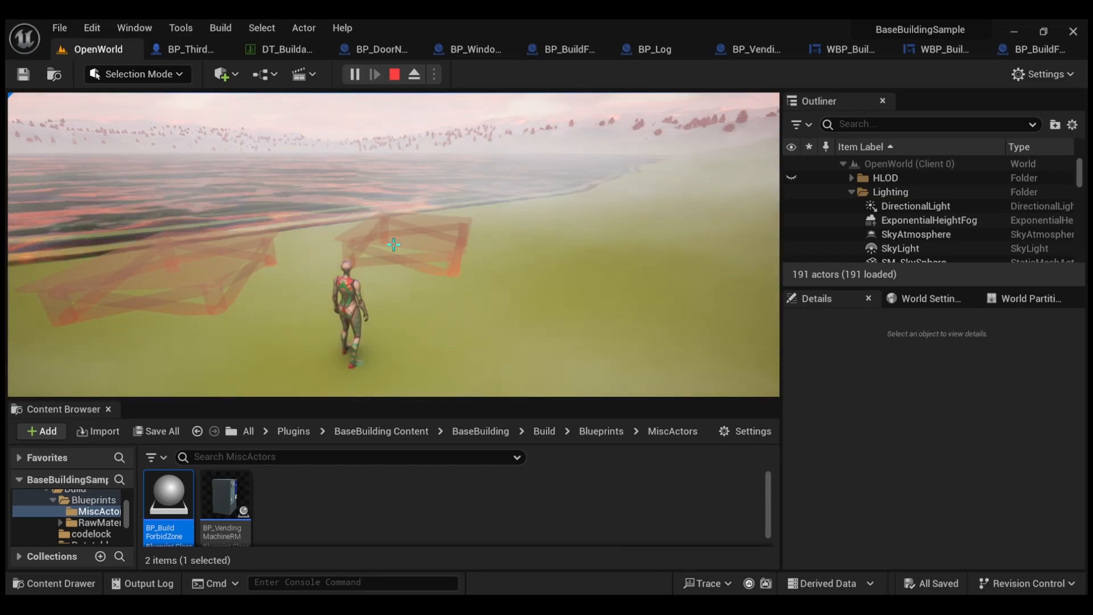
pyautogui.click(394, 245)
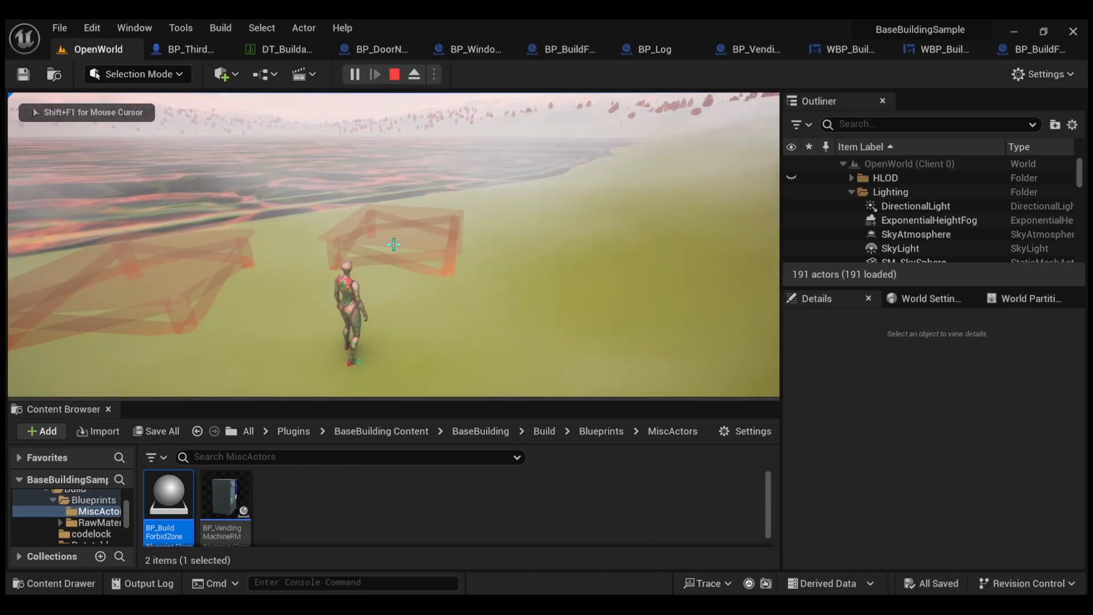
pyautogui.hotkey('shift', 'F1')
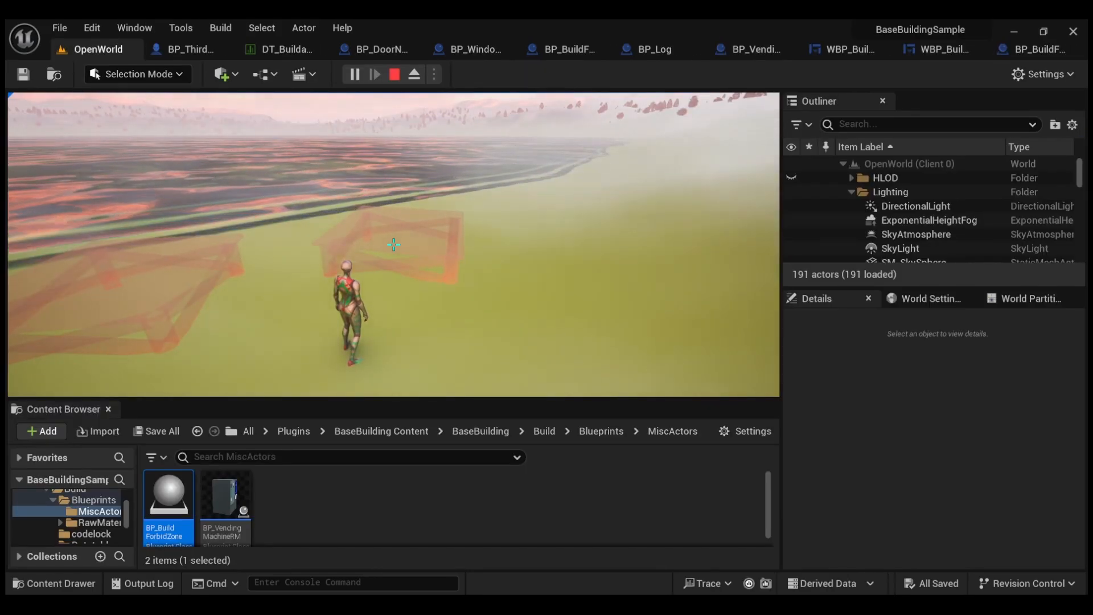
pyautogui.press('w')
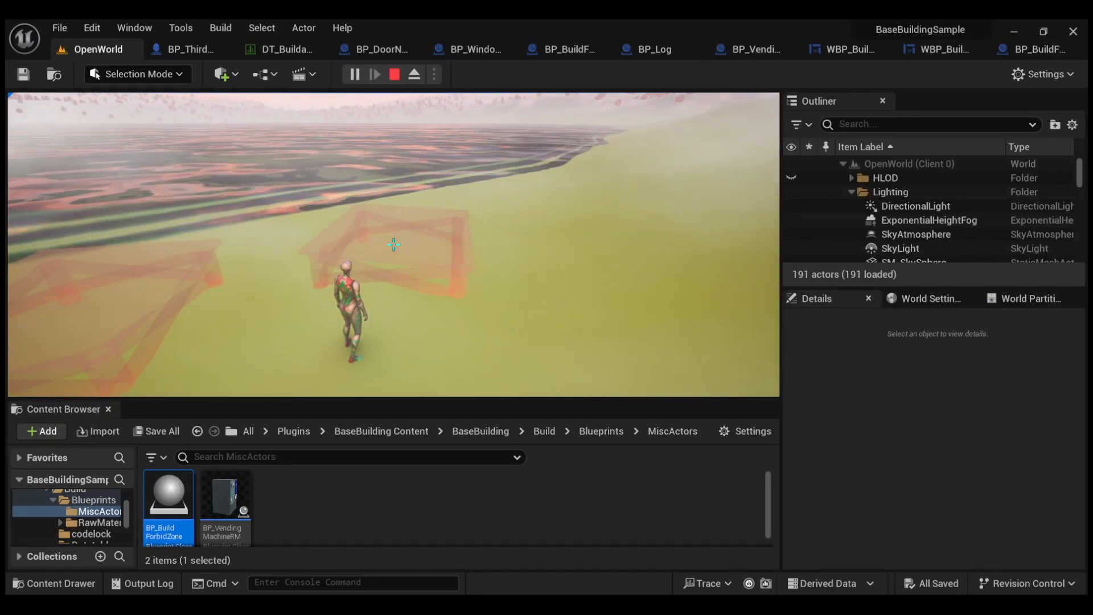
pyautogui.hotkey('shift', 'F1')
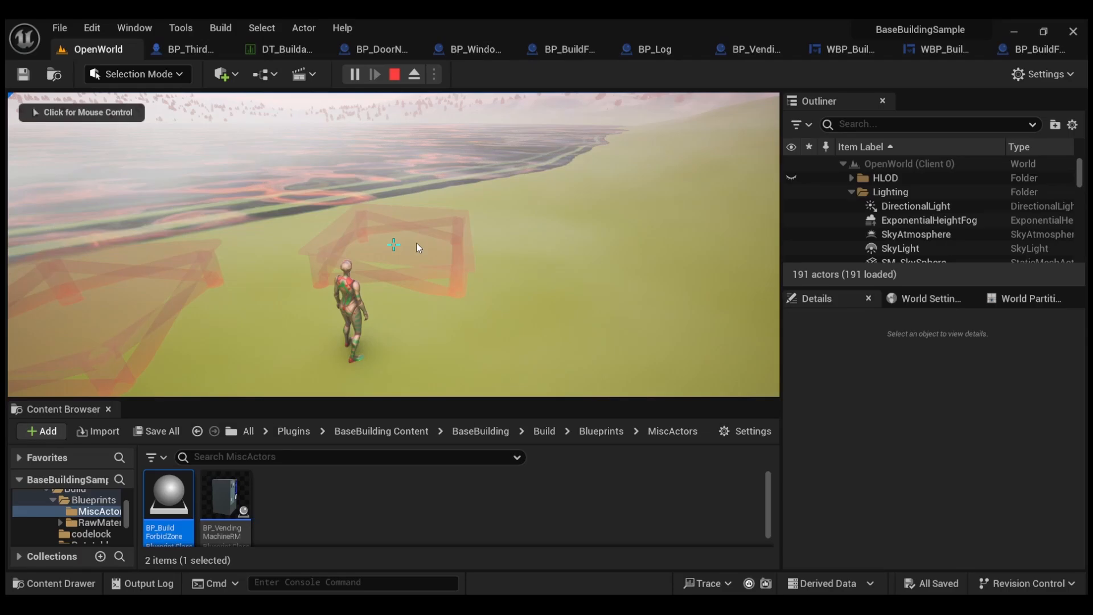
# - Check the M key event, and transfer logs from the inventory into the required materials of the foundation preview
pyautogui.click(193, 50)
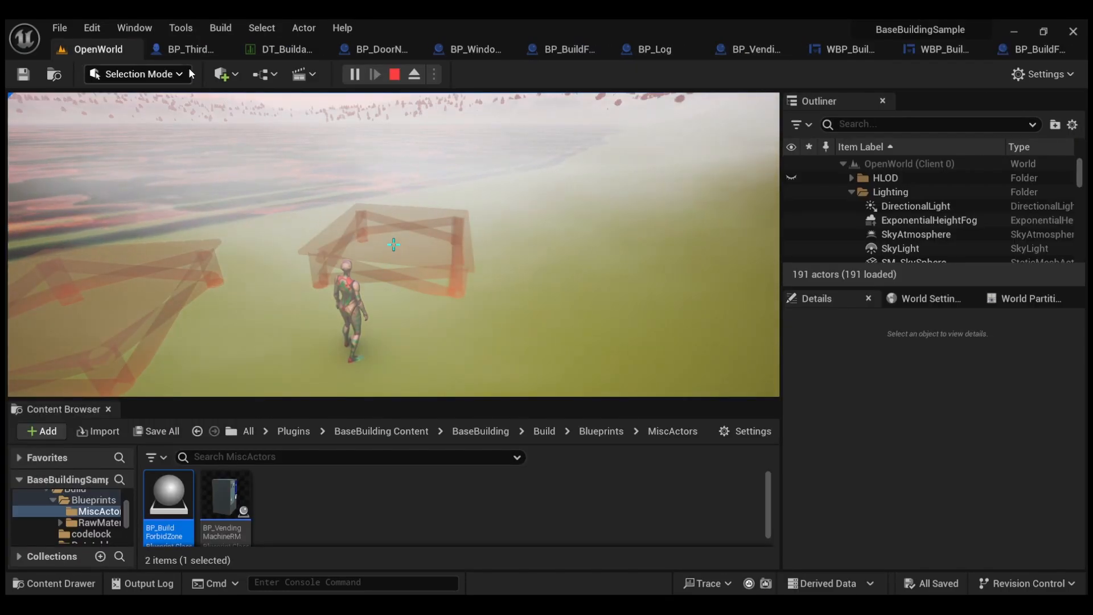
pyautogui.click(181, 54)
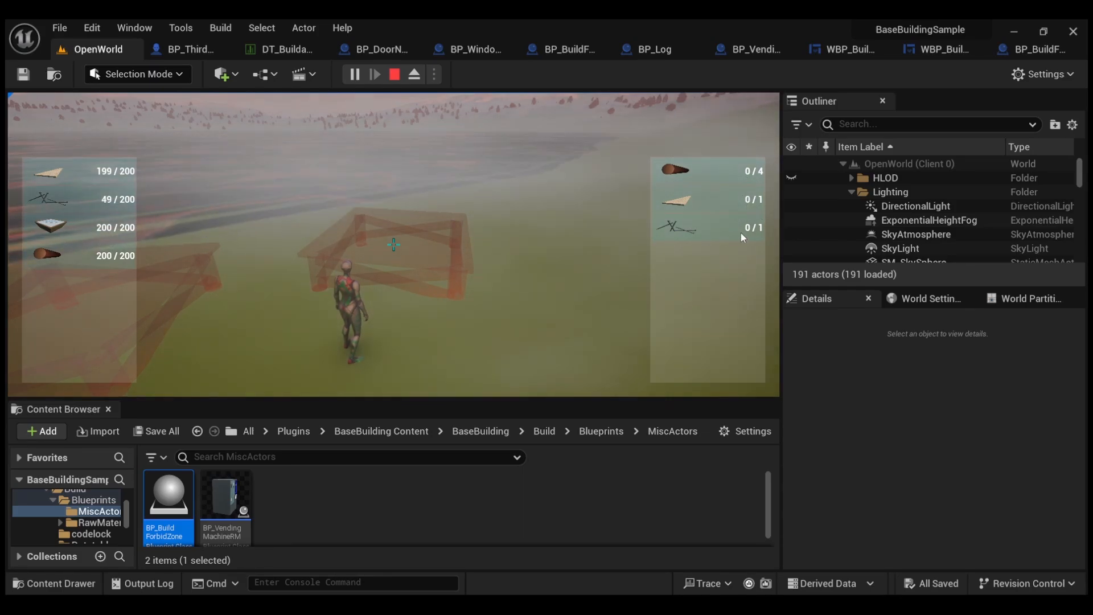
pyautogui.moveTo(105, 253); pyautogui.dragTo(222, 268)
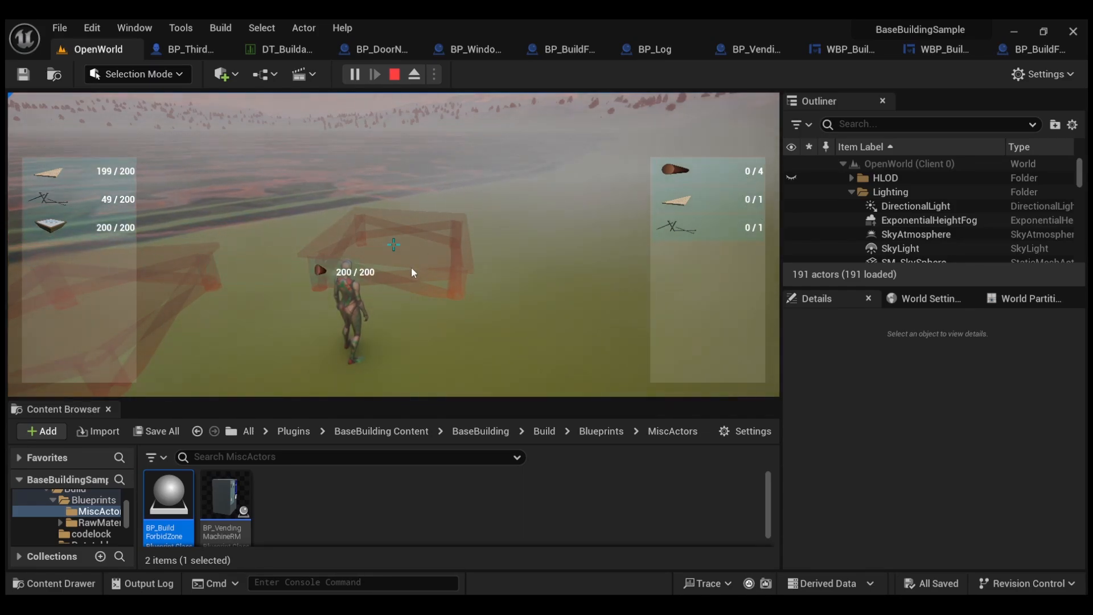
pyautogui.moveTo(412, 270); pyautogui.dragTo(726, 243)
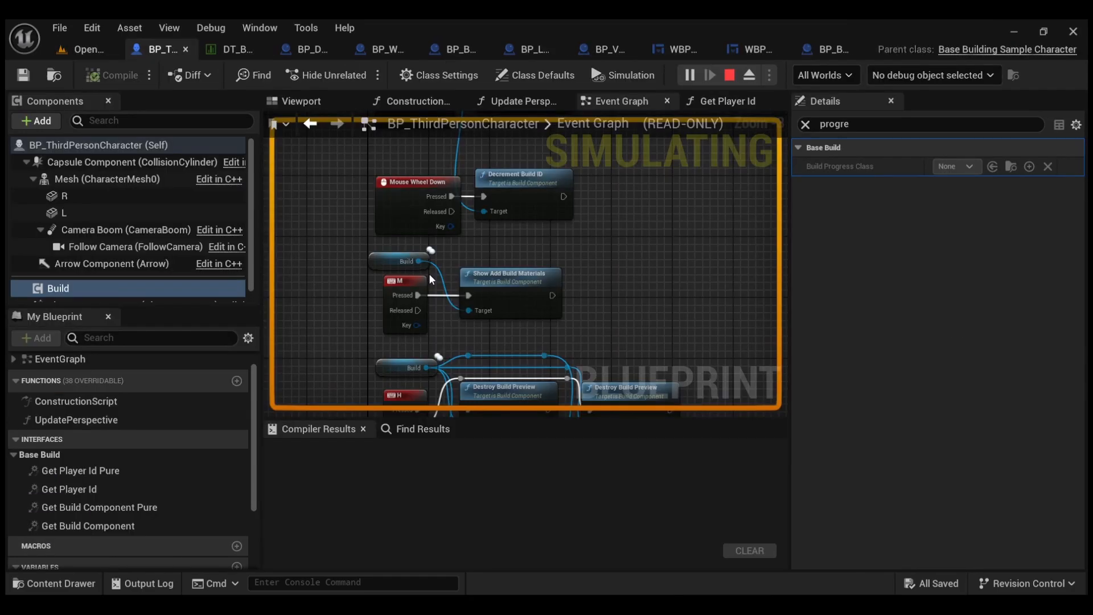
# - Look through the build component key events in the character's event graph, and build the fully supplied foundation in play
pyautogui.click(183, 49)
pyautogui.scroll(2, 671, 261)
pyautogui.moveTo(626, 375); pyautogui.dragTo(620, 122, button='right')
pyautogui.moveTo(576, 249); pyautogui.dragTo(637, 232, button='right')
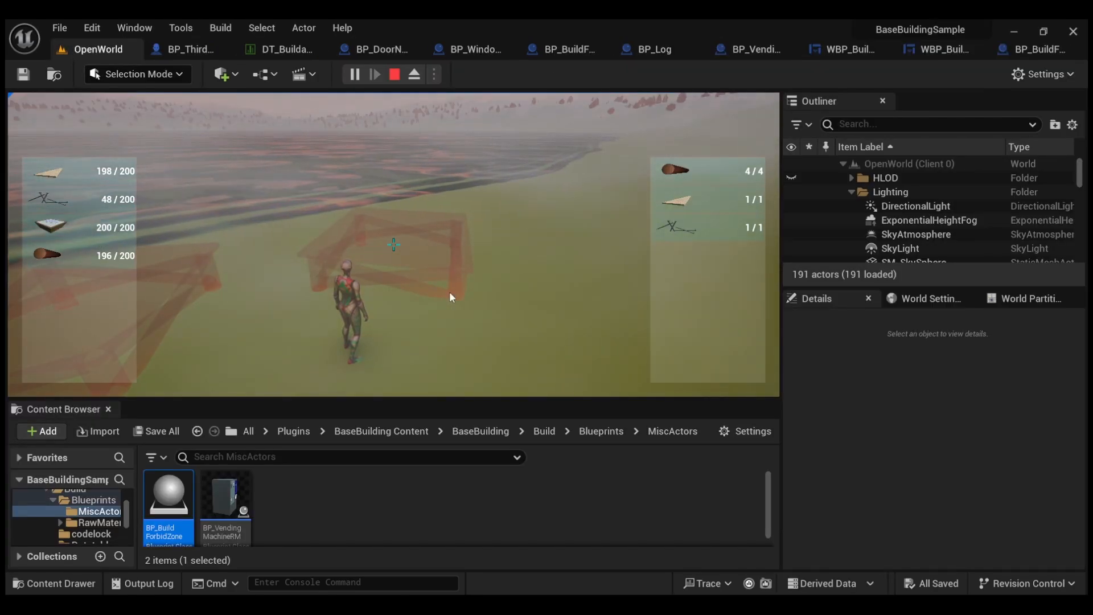
pyautogui.press('e')
pyautogui.press('e')
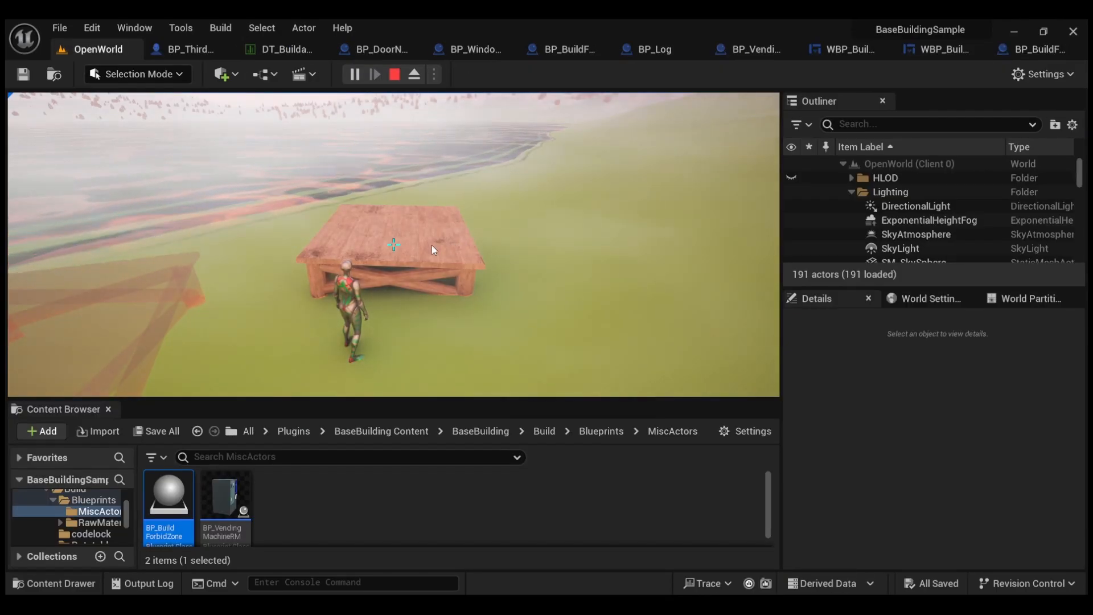
# - Move the completed foundation to a new spot on the grass, and stop the play session
pyautogui.click(431, 244)
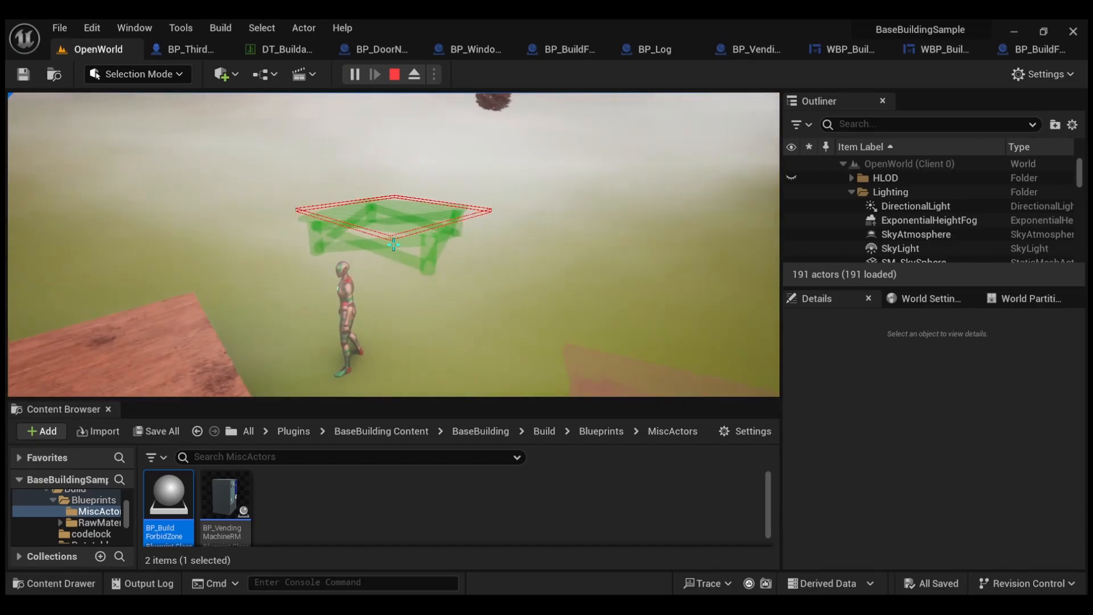
pyautogui.click(393, 245)
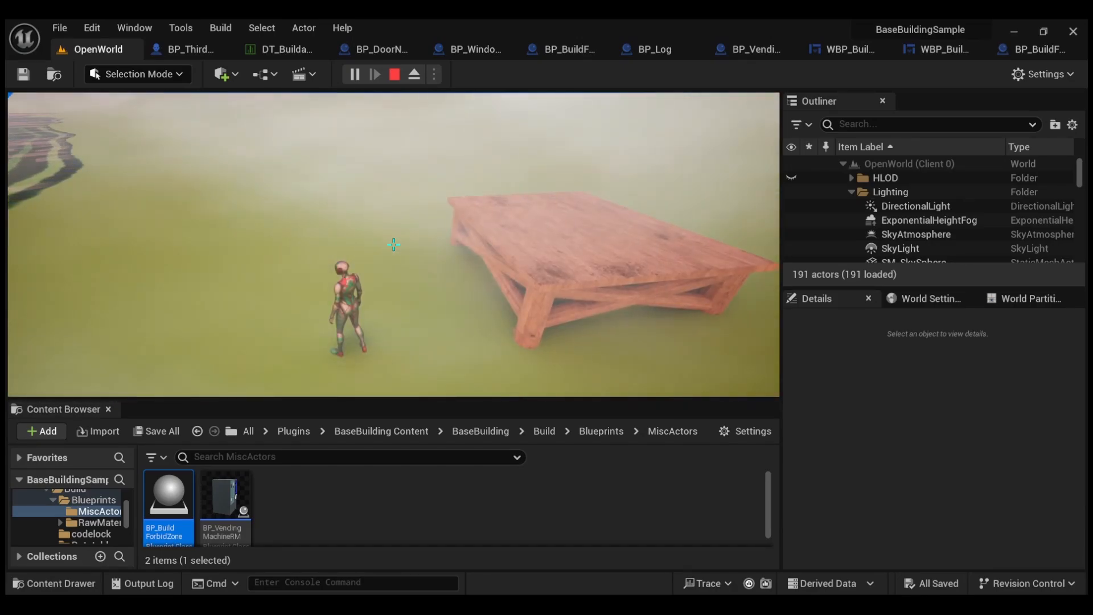
pyautogui.press('Escape')
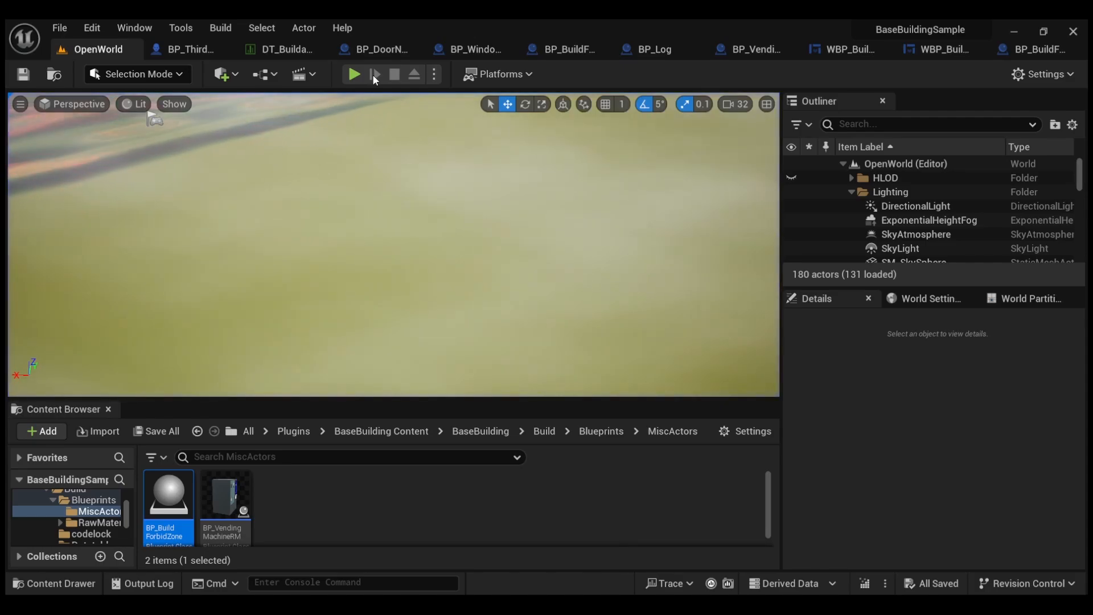
# - Restart play in the OpenWorld level and walk the character around the built foundation and the unfinished preview
pyautogui.hotkey('alt', 'p')
pyautogui.click(390, 252)
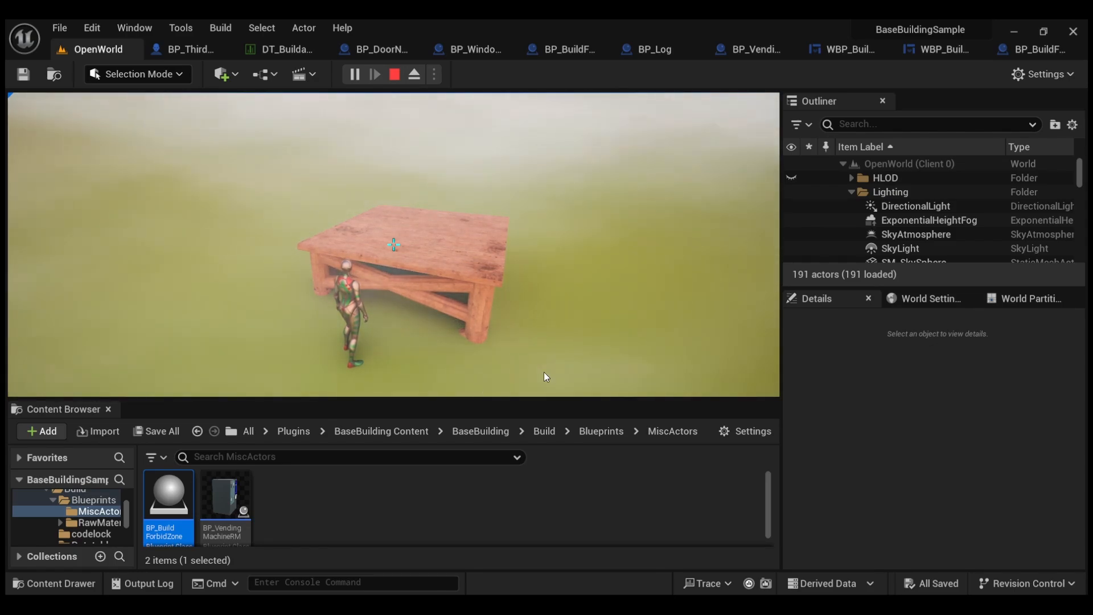
pyautogui.click(443, 272)
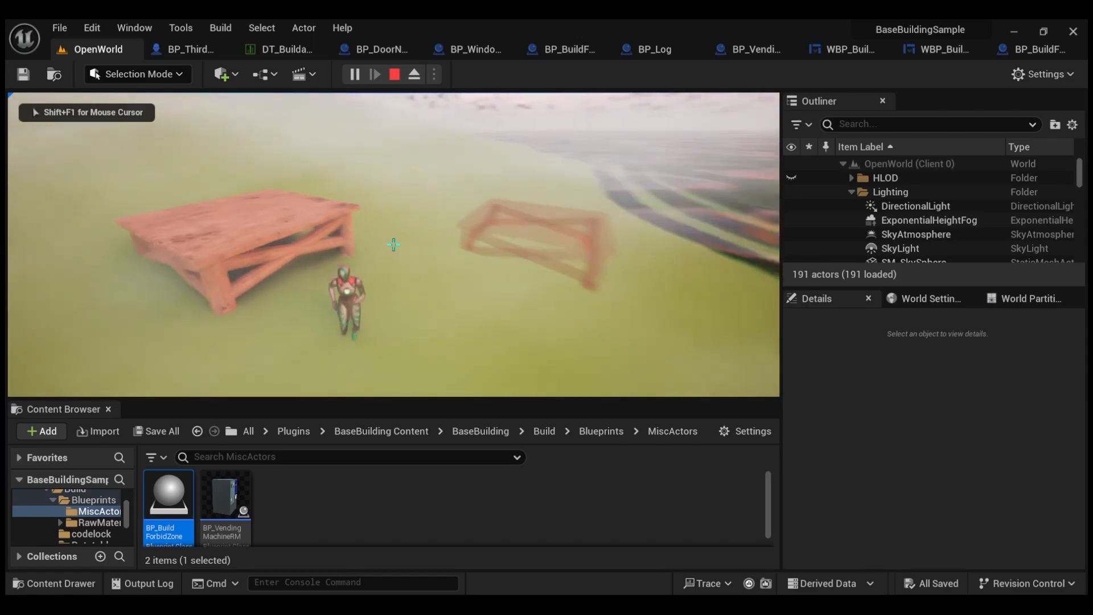
pyautogui.press('d')
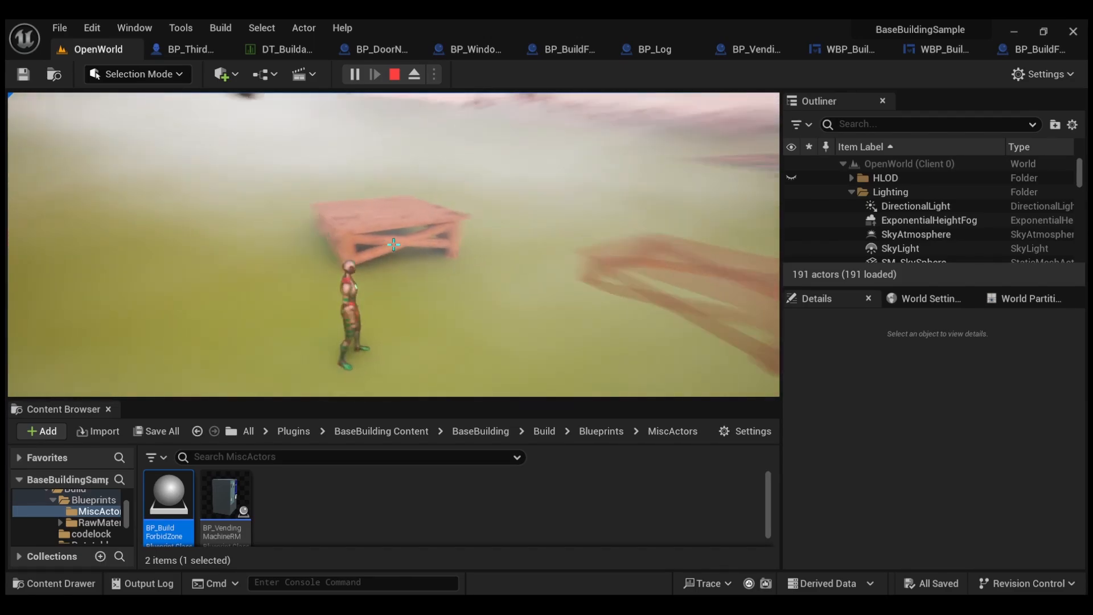
pyautogui.press('a')
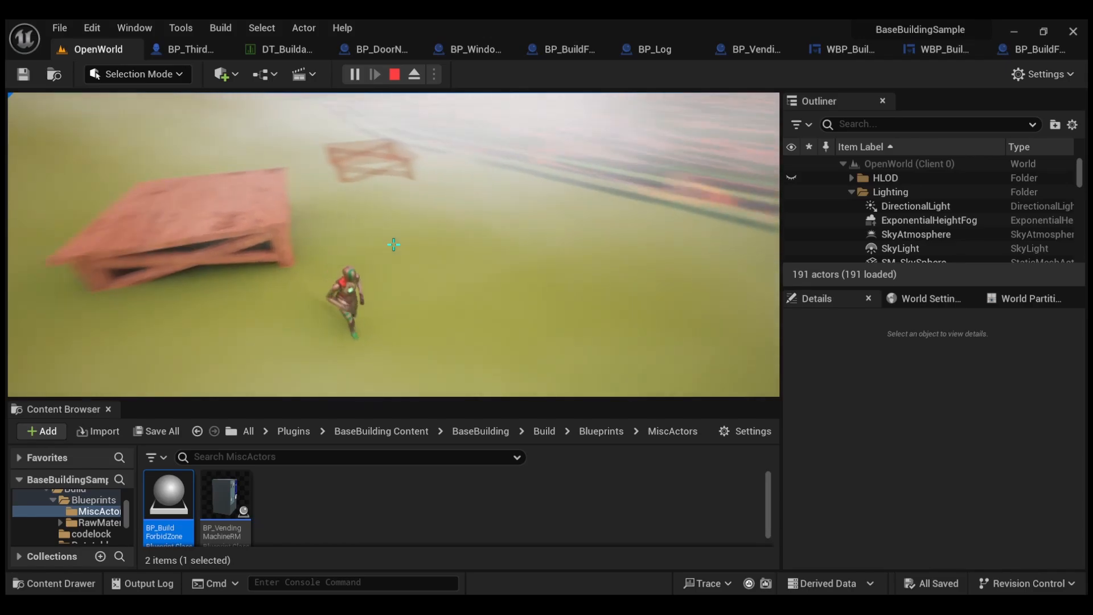
# - Bring up a foundation ghost, check the Raise and Lower Build Ghost key events, and resume control in the playing level
pyautogui.press('b')
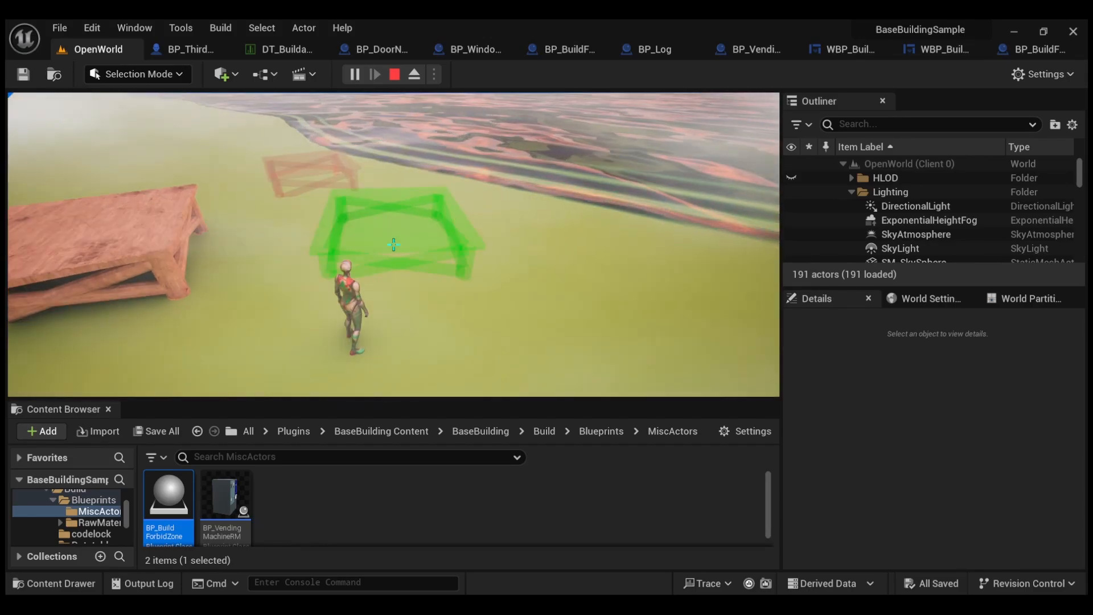
pyautogui.hotkey('shift', 'F1')
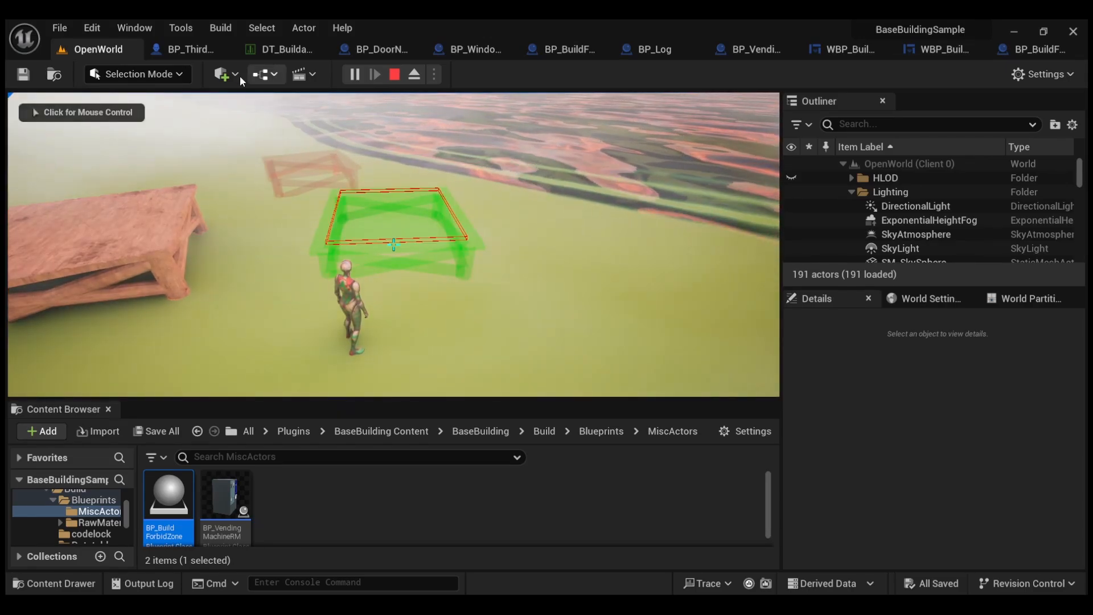
pyautogui.click(184, 49)
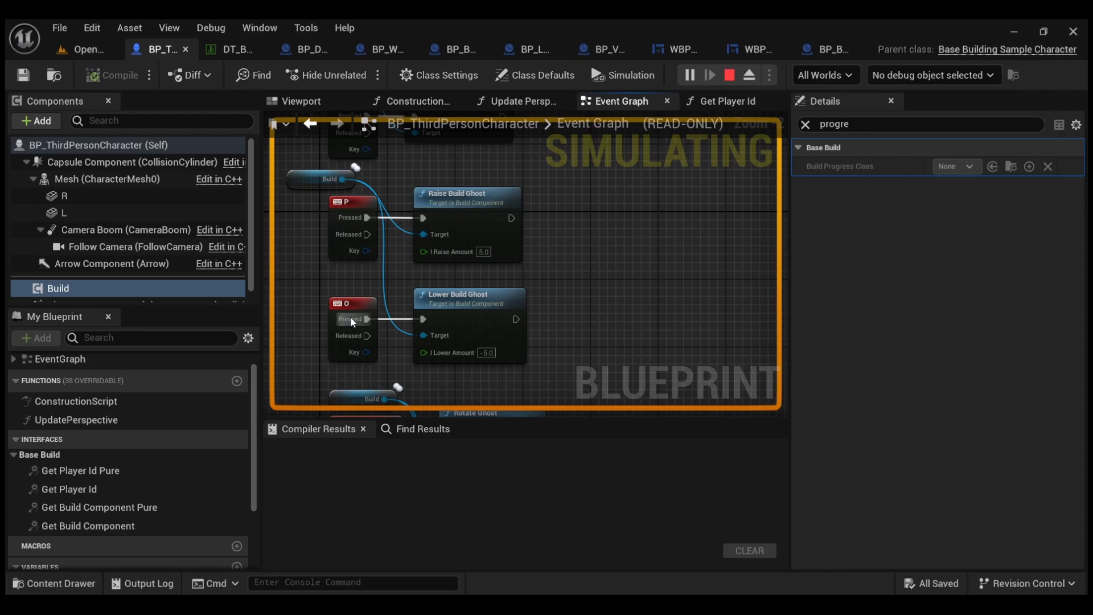
pyautogui.click(79, 54)
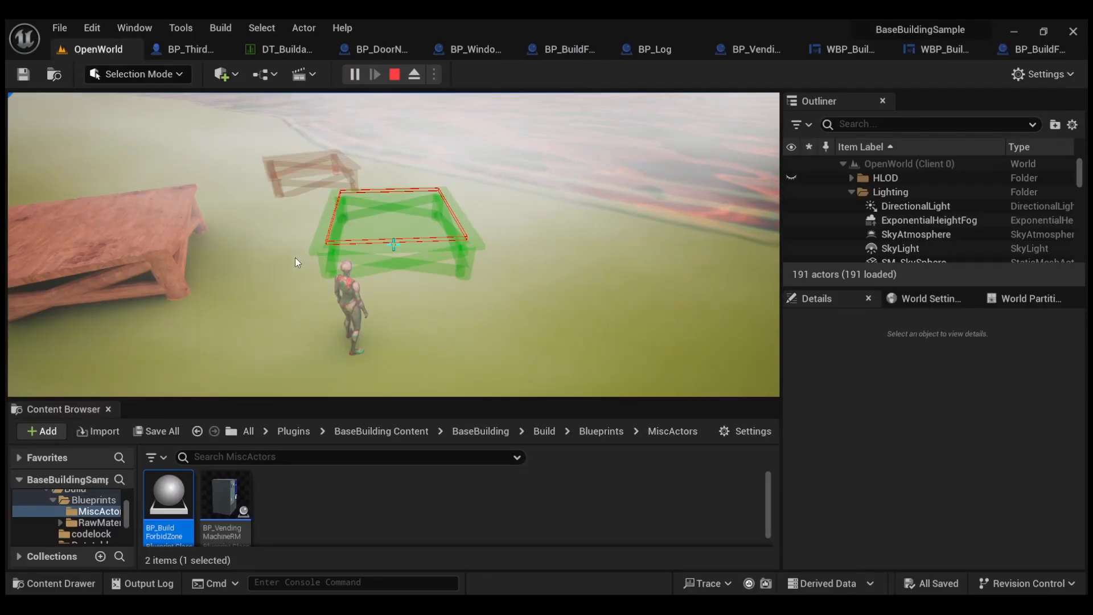
pyautogui.click(424, 278)
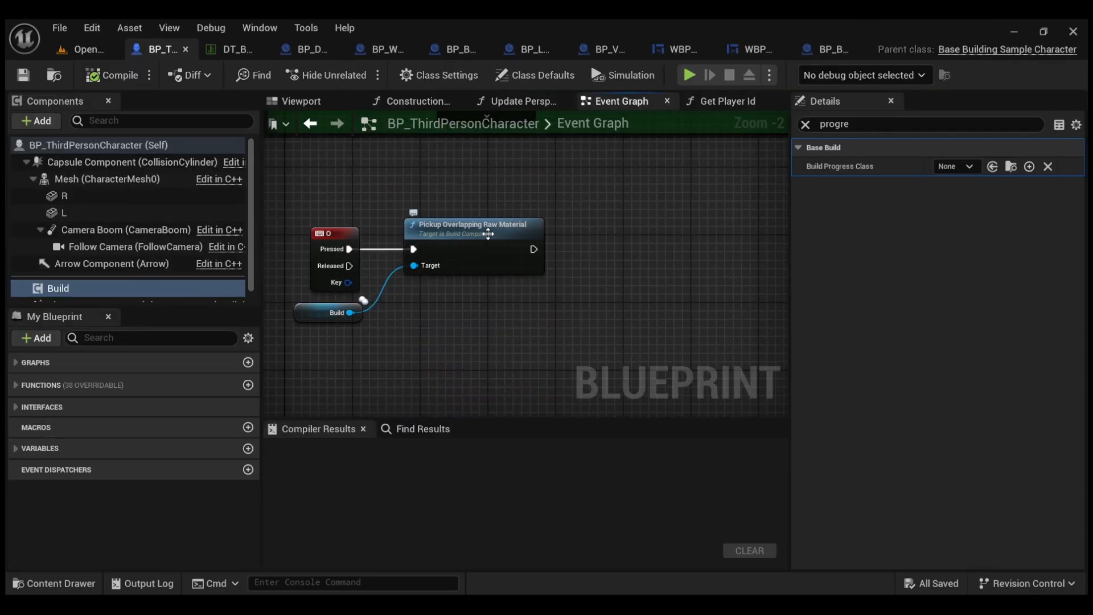
# - Play the OpenWorld level, walk the character to the vending machine and bring up its spawn options
pyautogui.click(83, 49)
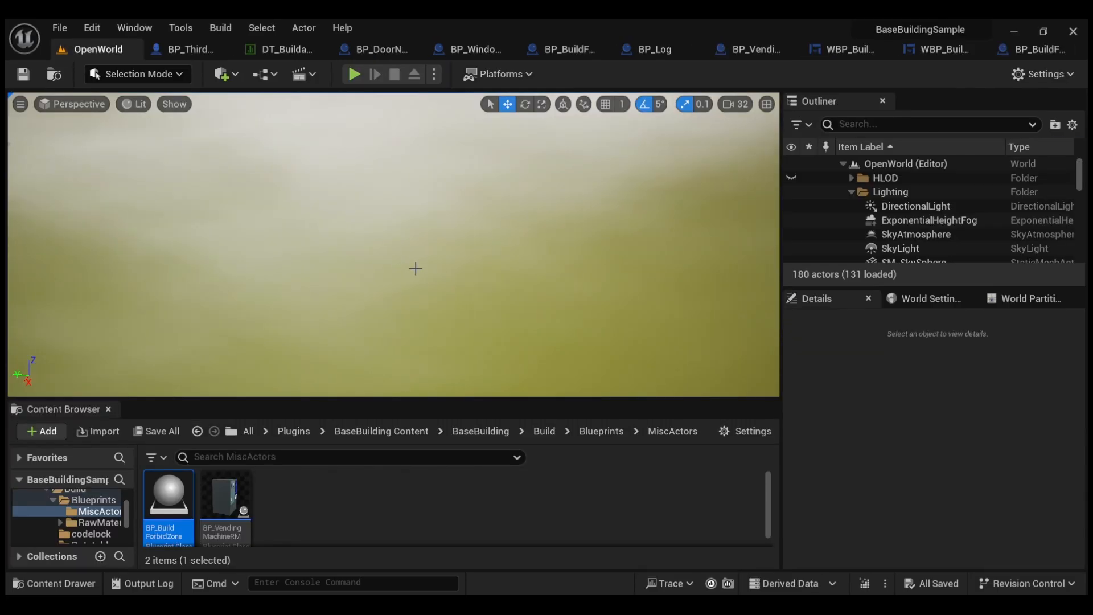
pyautogui.moveTo(393, 245); pyautogui.dragTo(493, 279, button='right')
pyautogui.press('w')
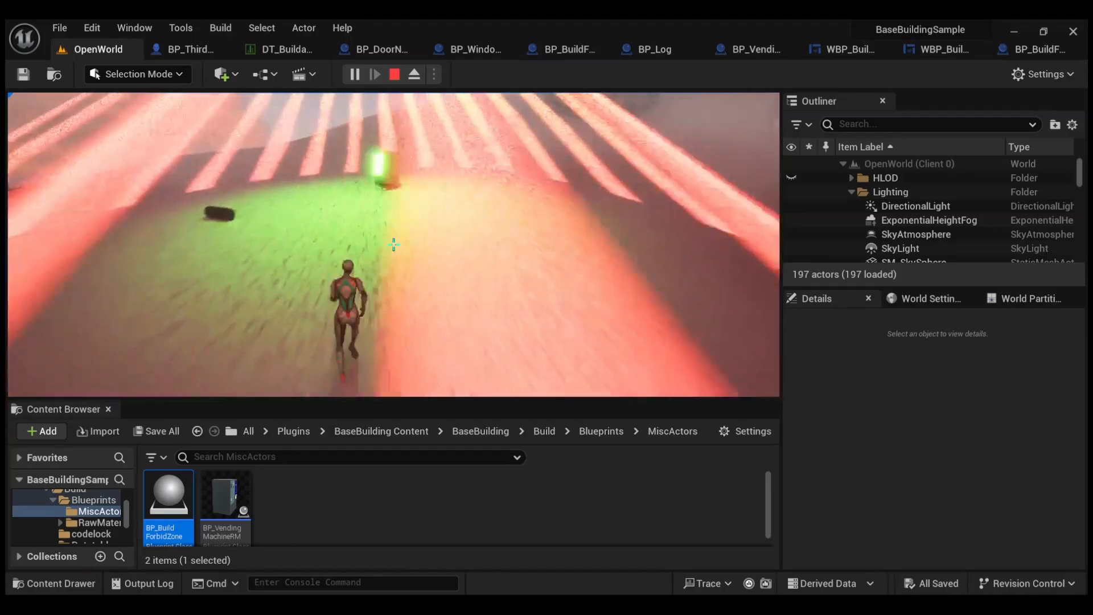
pyautogui.press('w')
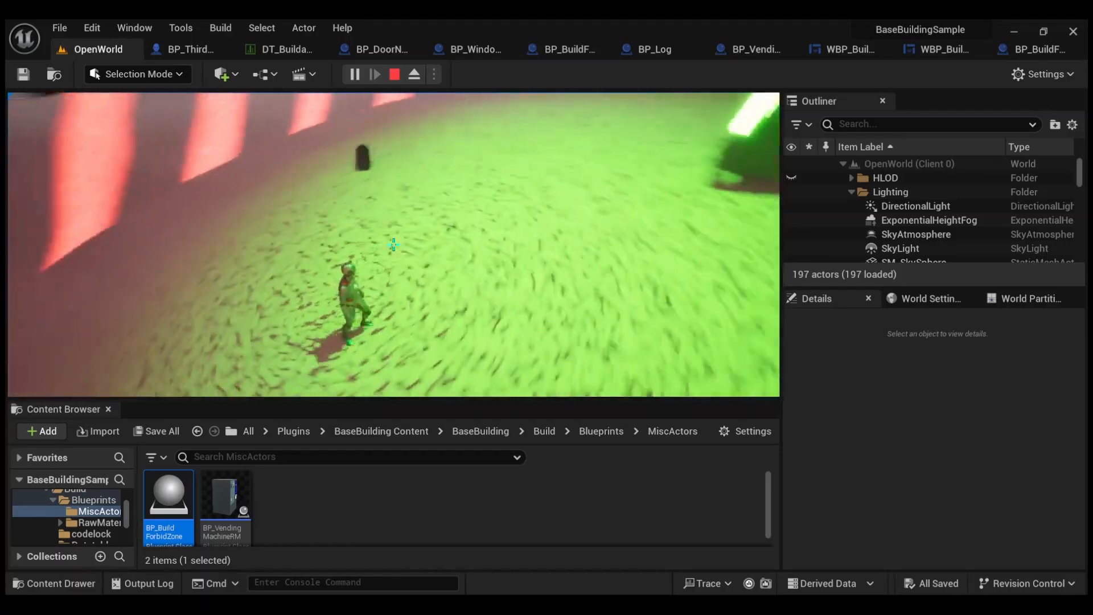
pyautogui.press('e')
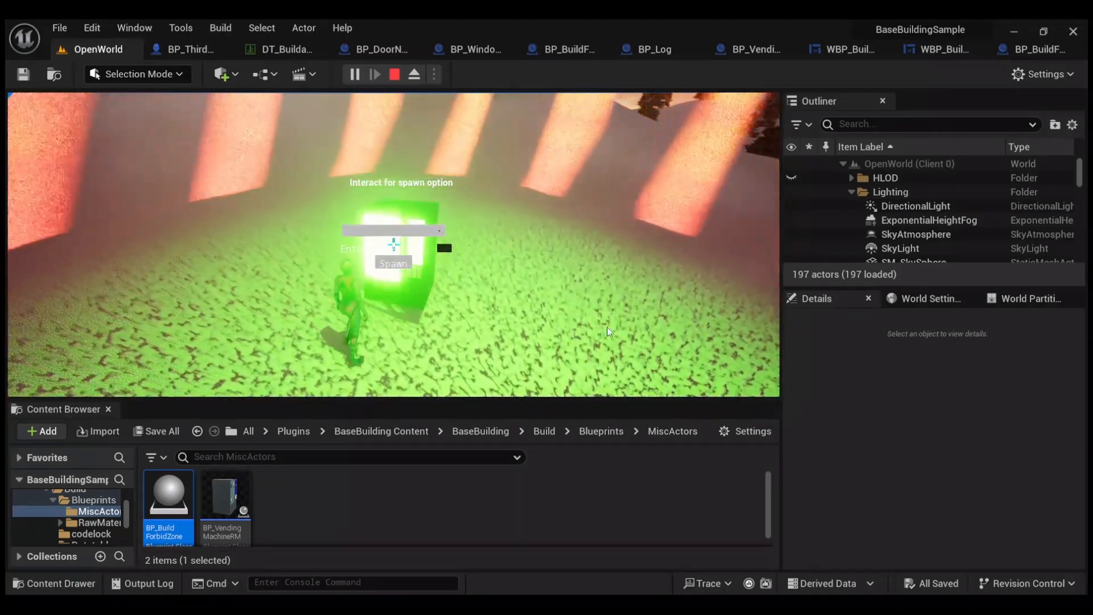
# - Spawn a Log pickup from the vending machine with a quantity of 10
pyautogui.click(407, 230)
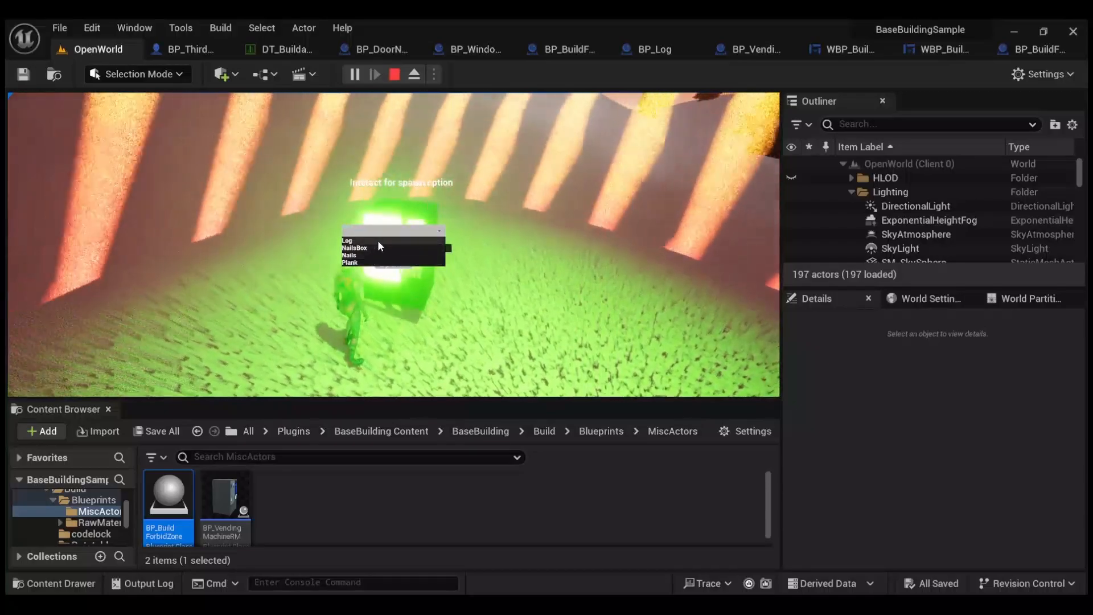
pyautogui.click(377, 240)
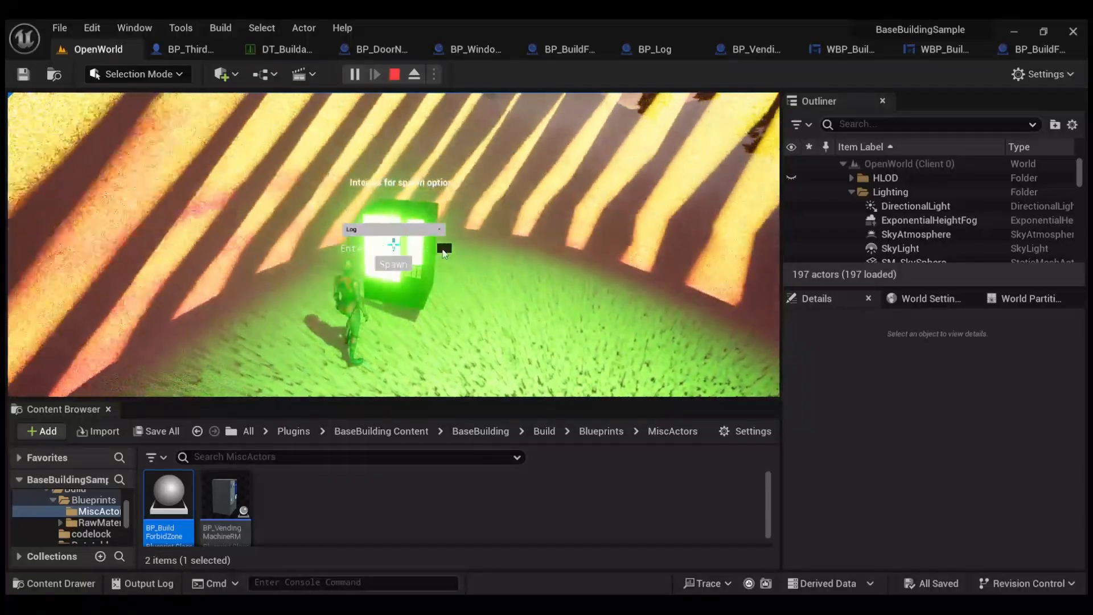
pyautogui.click(444, 249)
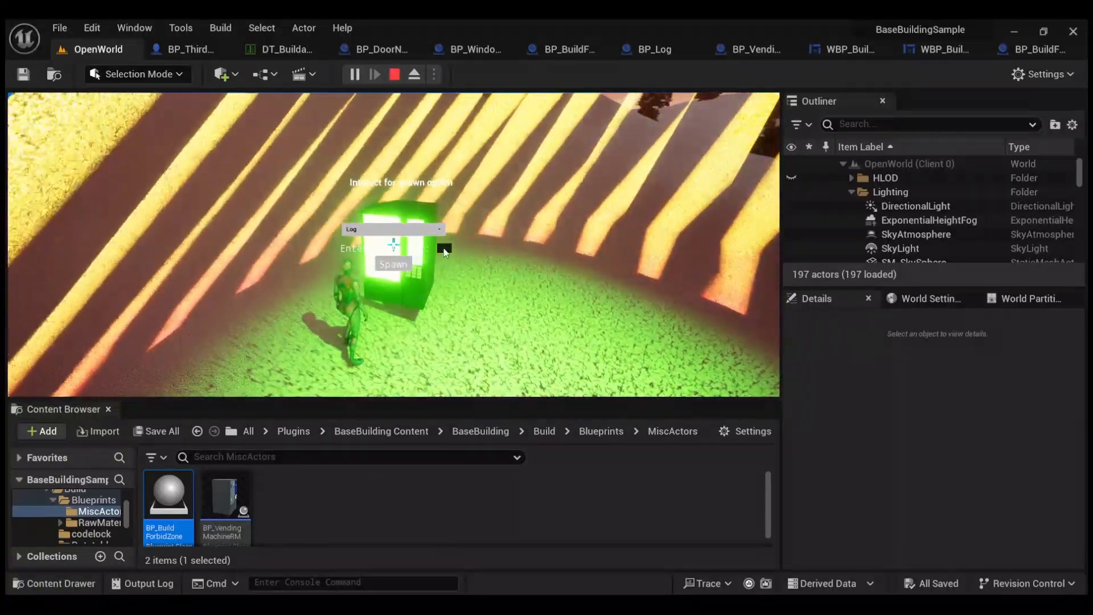
pyautogui.write('1')
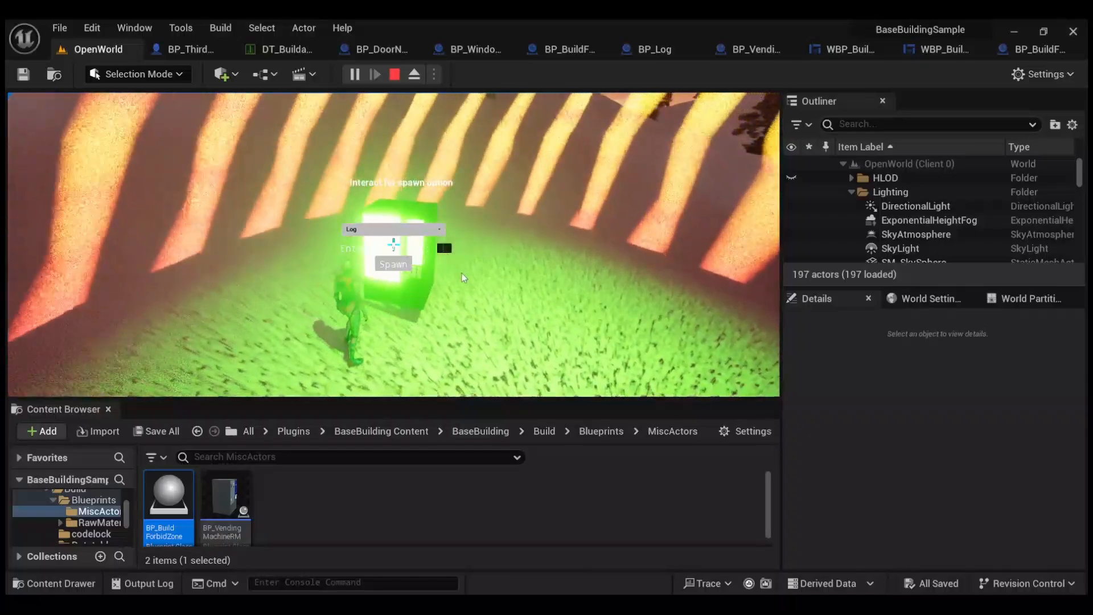
pyautogui.write('0')
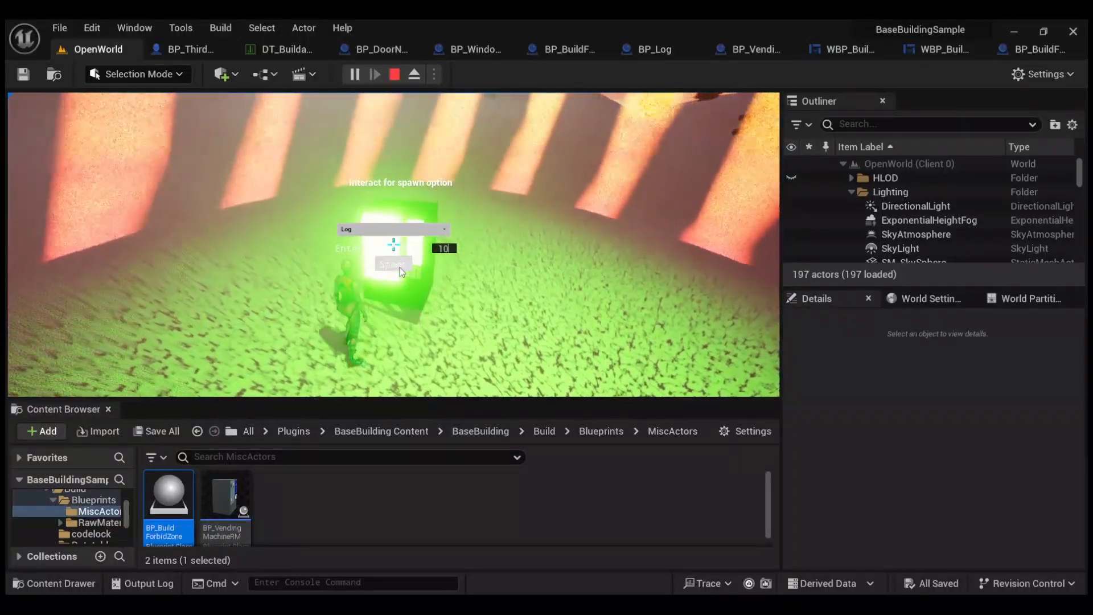
pyautogui.click(401, 264)
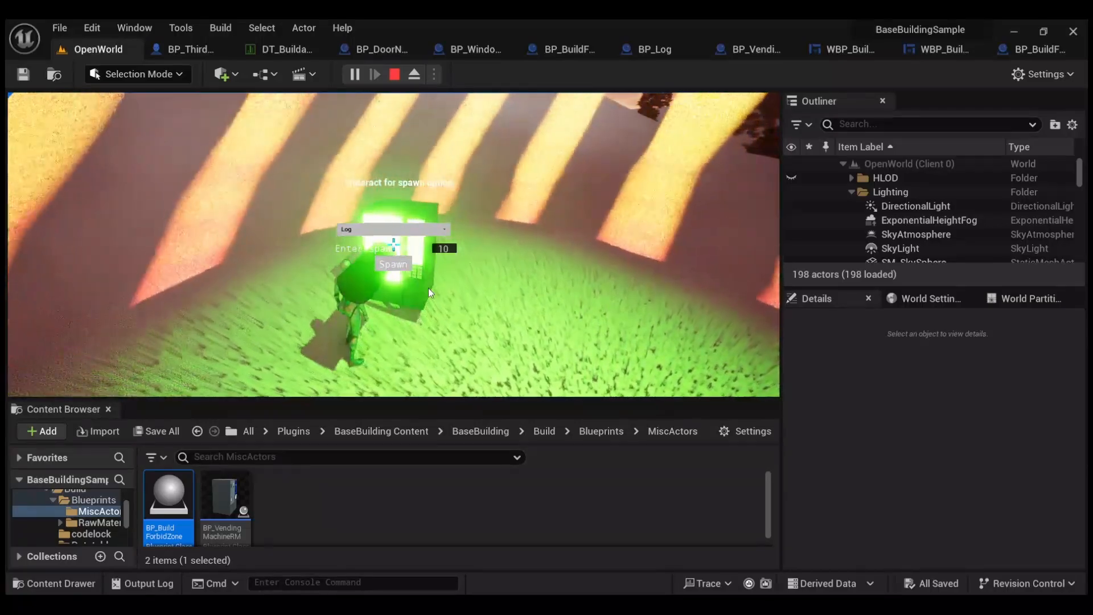
# - Close the spawn options, pick up the spawned logs beside the vending machine and check the material inventory
pyautogui.press('e')
pyautogui.press('w')
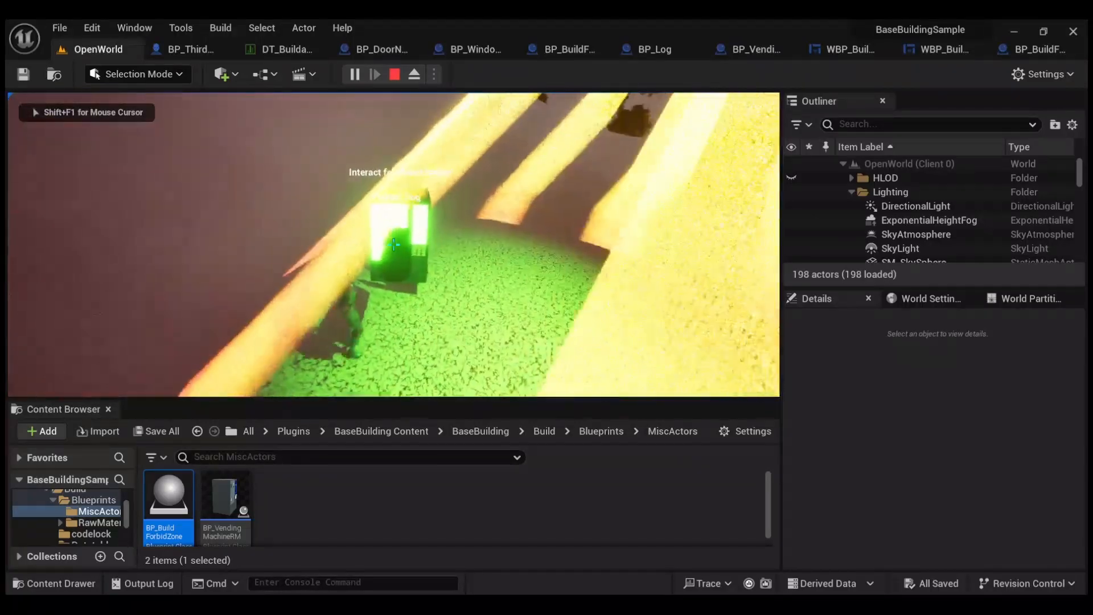
pyautogui.press('e')
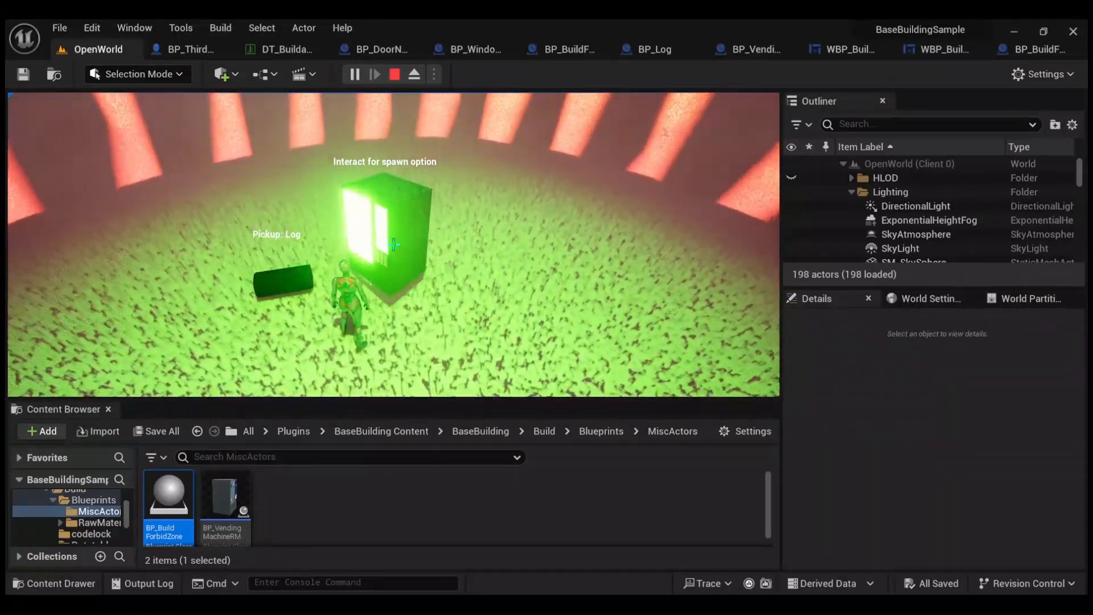
pyautogui.press('Tab')
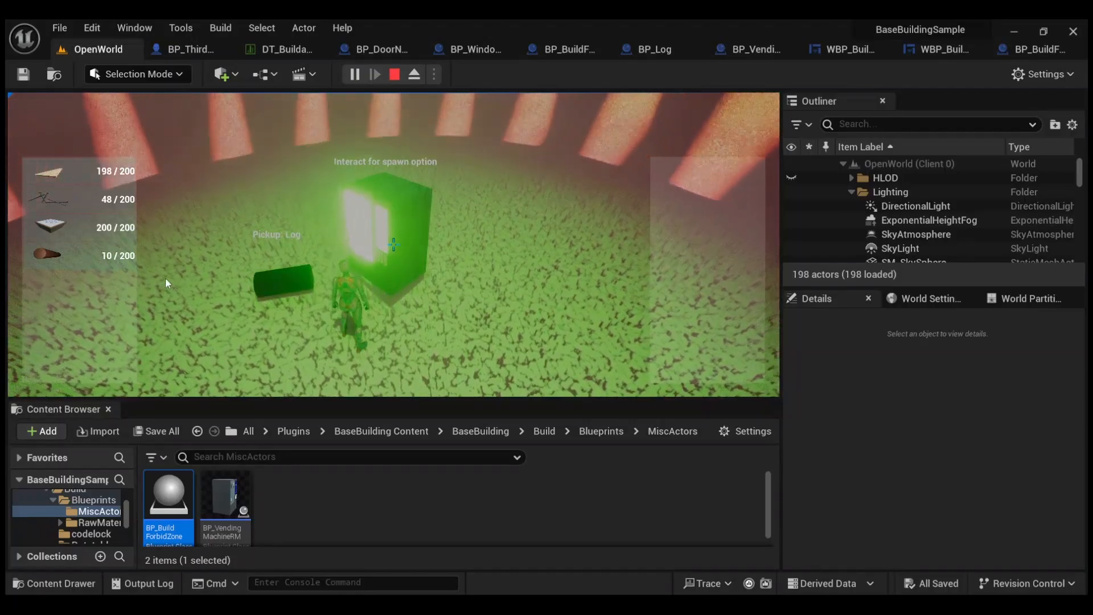
pyautogui.press('e')
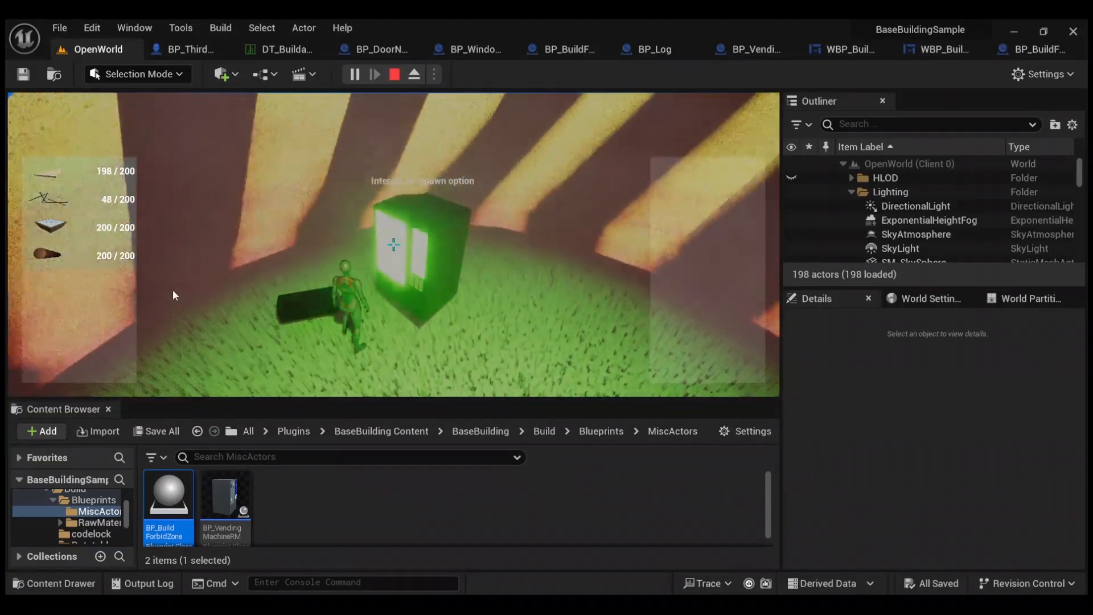
# - Walk the character to the overlapping Log, Plank and Nails pickups beside the vending machine and pick up materials
pyautogui.click(172, 289)
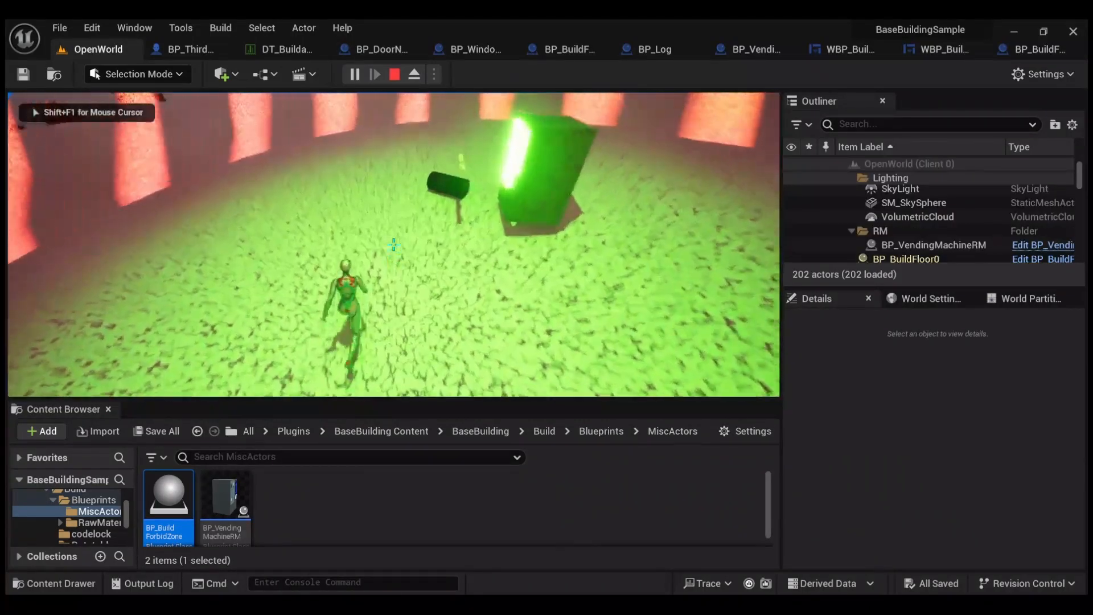
pyautogui.press('w')
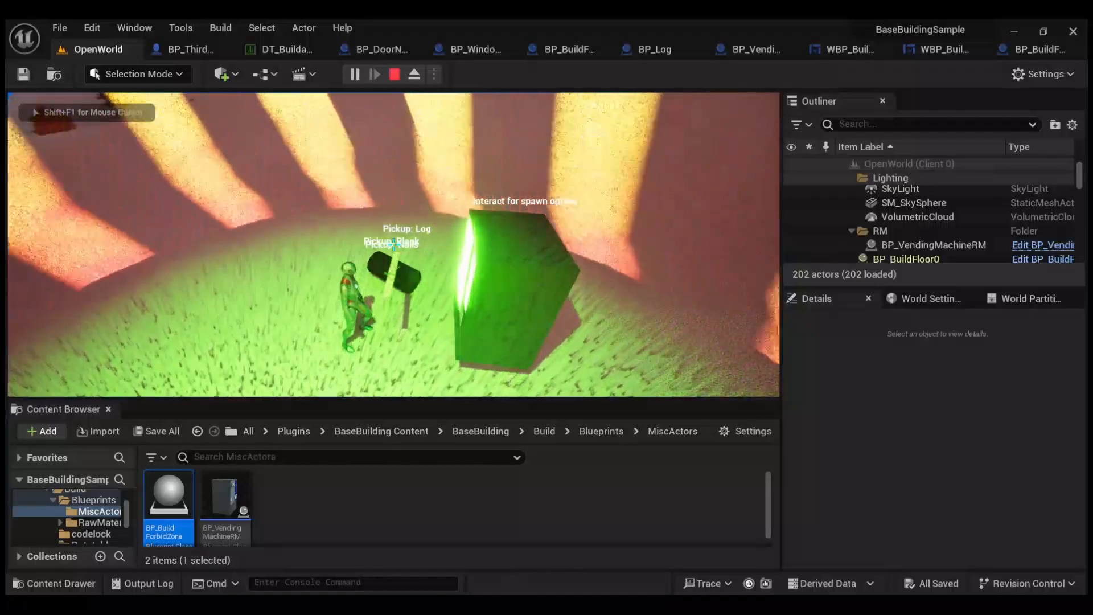
pyautogui.press('e')
pyautogui.press('e')
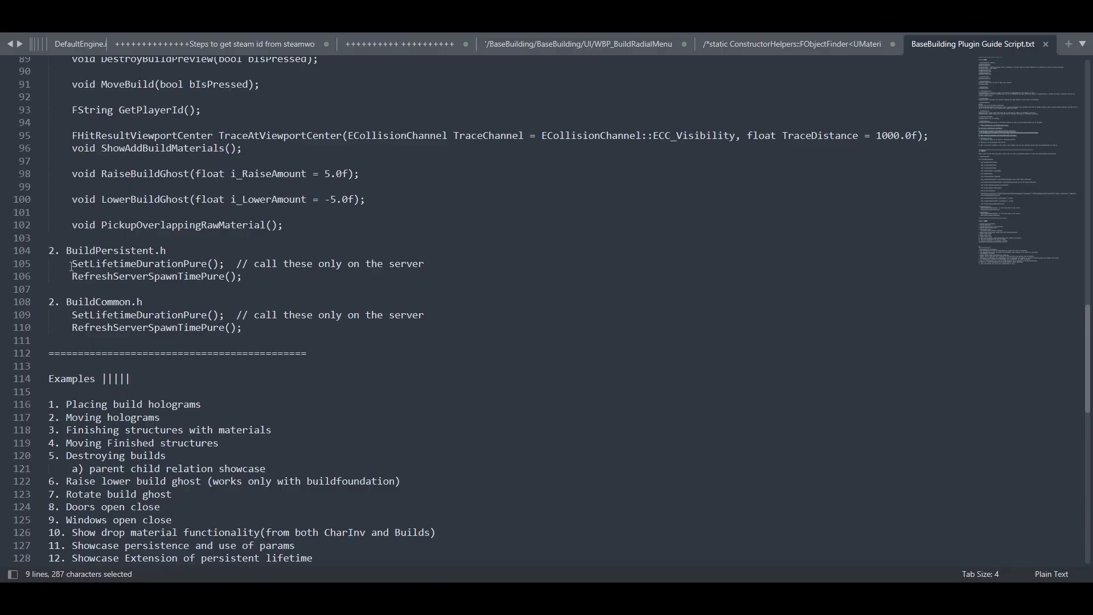
# - In BaseBuilding Plugin Guide Script.txt, insert two blank lines after RefreshServerSpawnTimePure() under BuildPersistent.h and indent the first one
pyautogui.moveTo(71, 264); pyautogui.dragTo(179, 266)
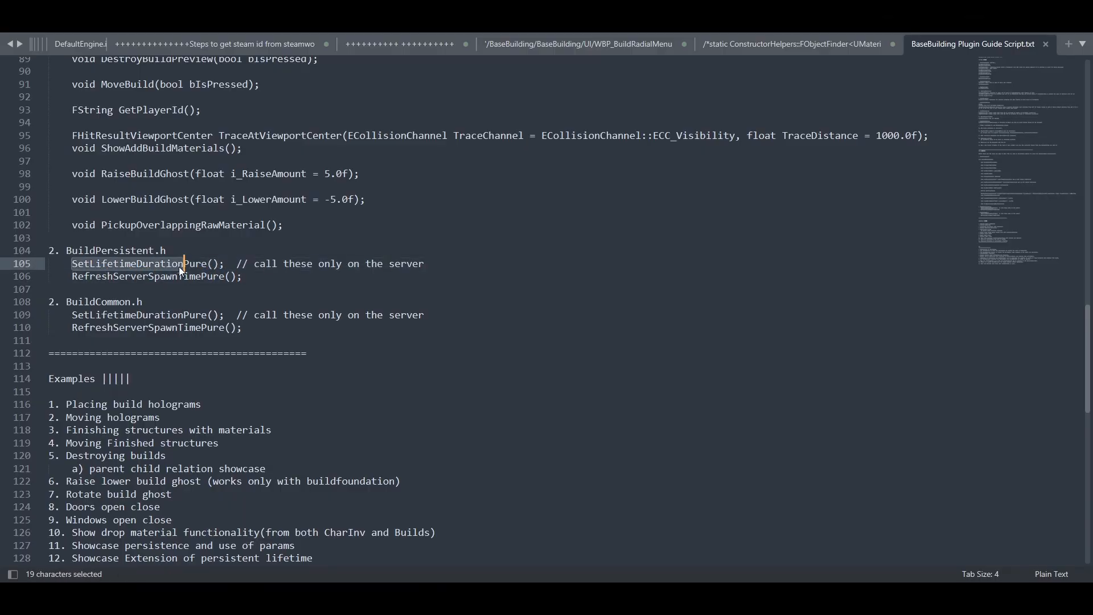
pyautogui.click(244, 276)
pyautogui.press('Return')
pyautogui.press('Return')
pyautogui.moveTo(72, 263); pyautogui.dragTo(219, 263)
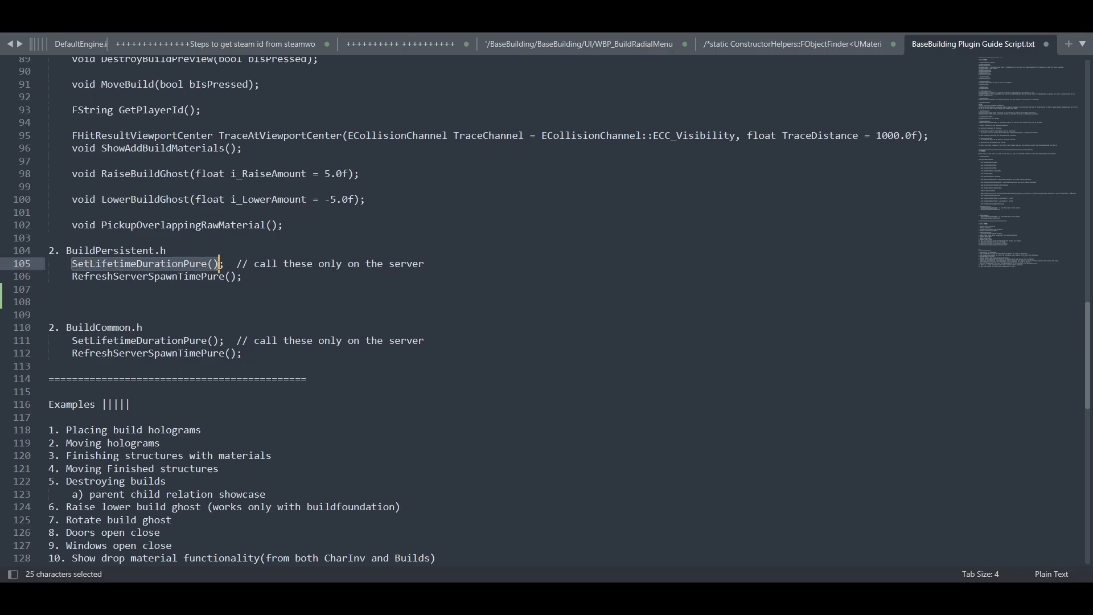
pyautogui.click(92, 295)
pyautogui.press('Tab')
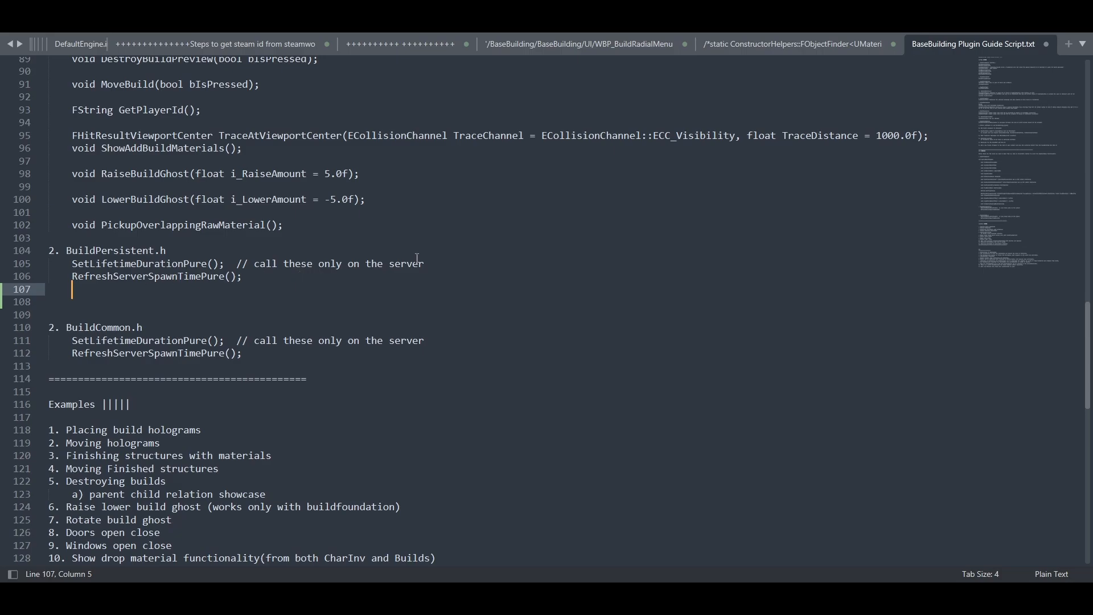
# - Highlight the SetLifetimeDurationPure() call under BuildPersistent.h in the guide script
pyautogui.moveTo(71, 264); pyautogui.dragTo(184, 264)
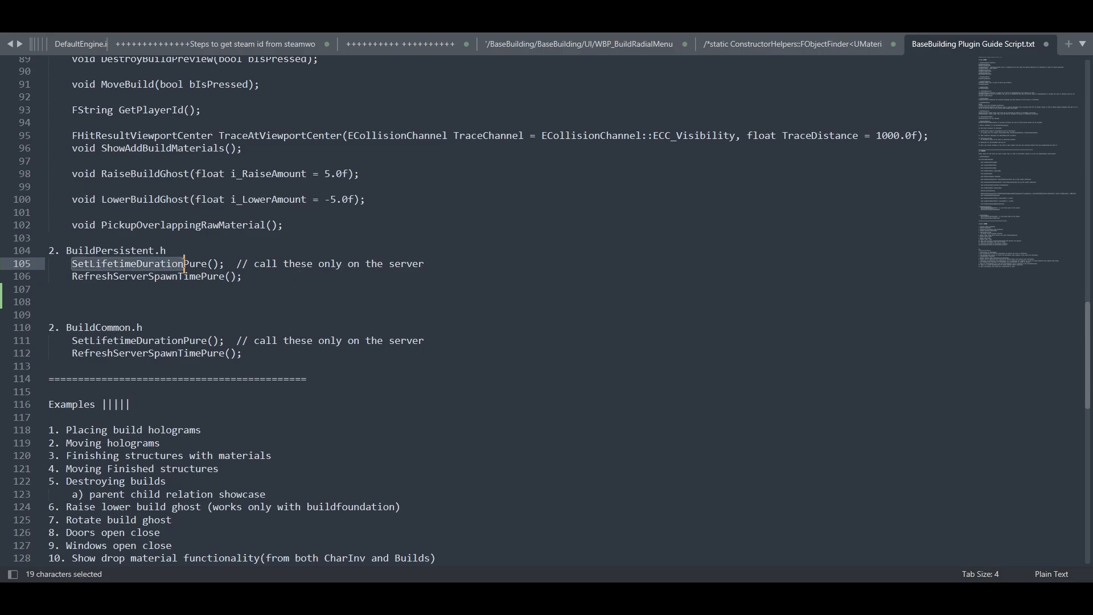
pyautogui.click(73, 264)
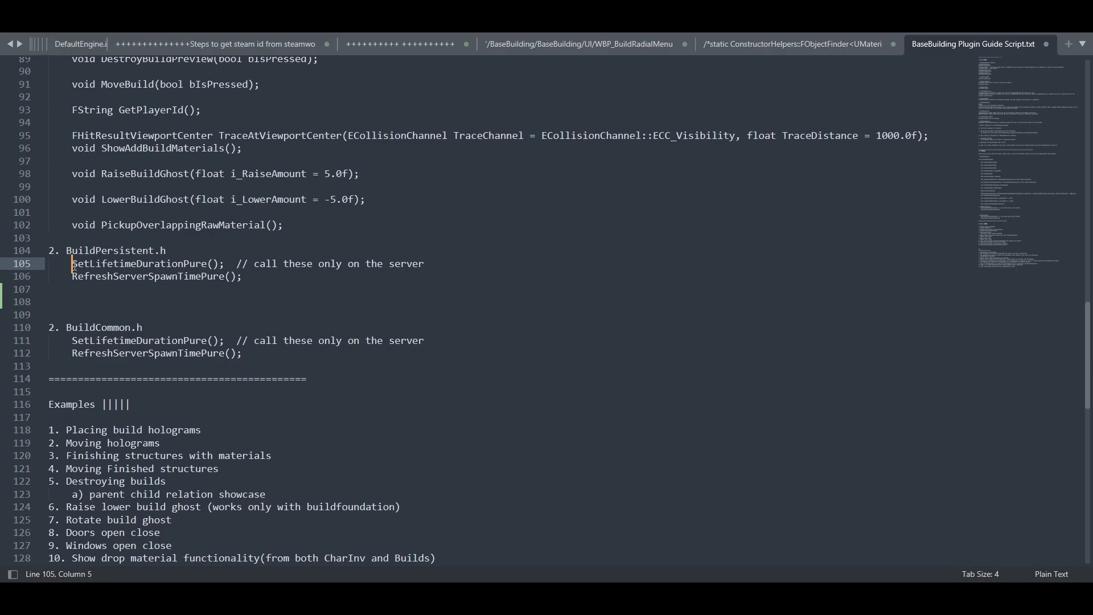
pyautogui.moveTo(73, 265); pyautogui.dragTo(219, 263)
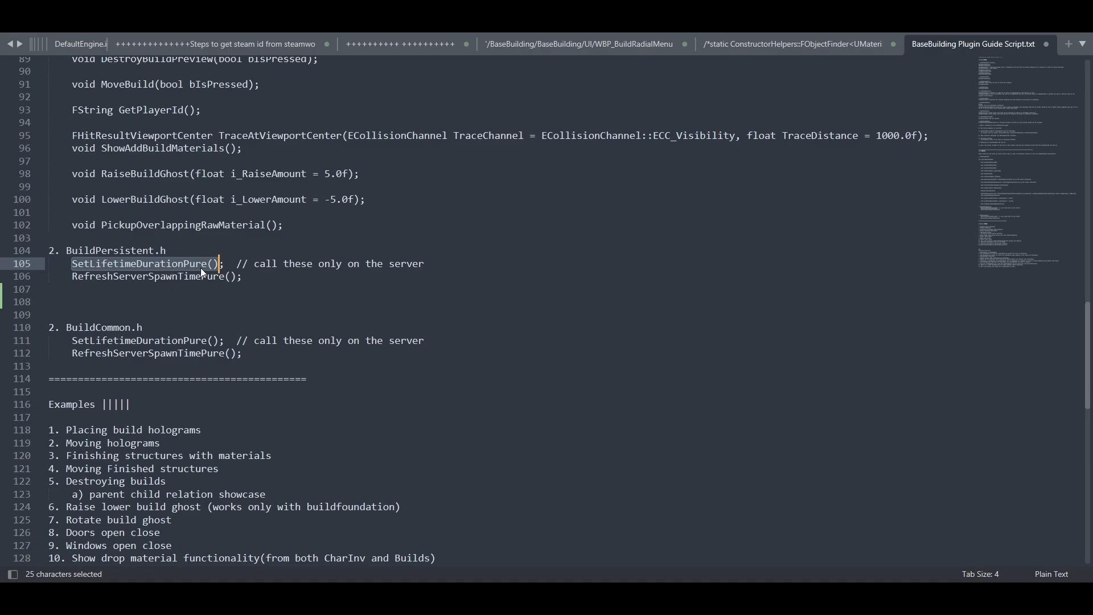
# - Enter 293653 as the argument of the SetLifetimeDurationPure() call under BuildPersistent.h
pyautogui.click(201, 268)
pyautogui.click(213, 266)
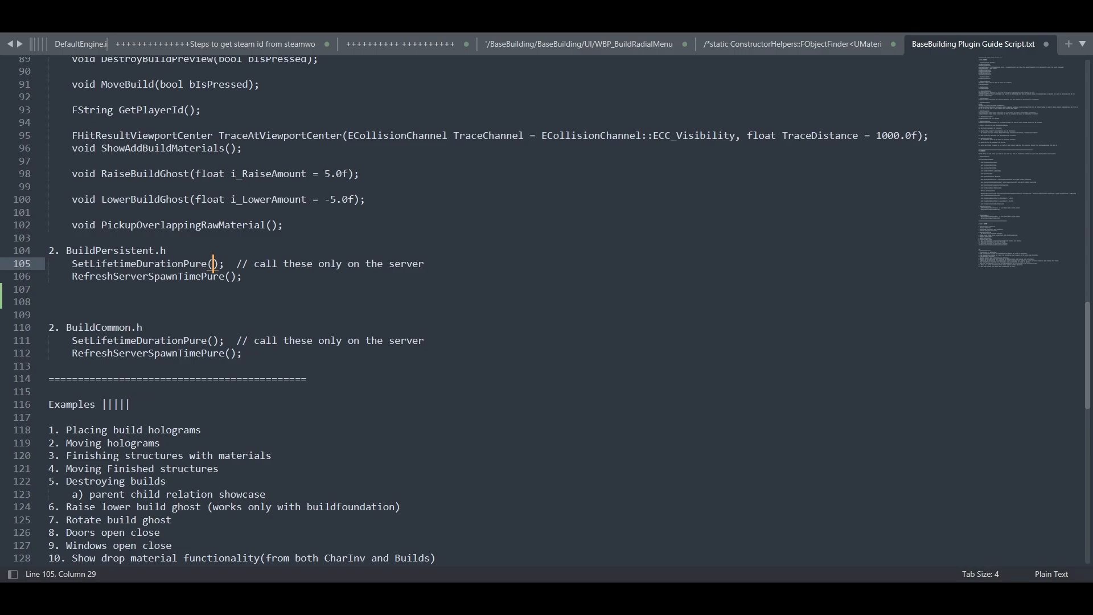
pyautogui.write('293653')
pyautogui.click(148, 265)
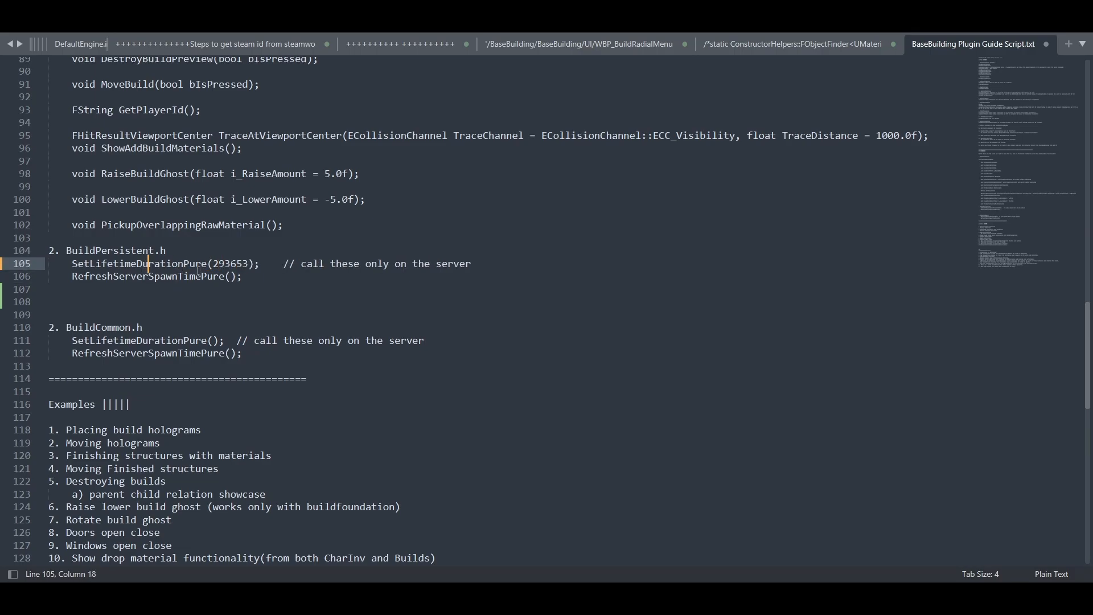
# - Highlight the duration argument inside the SetLifetimeDurationPure() call under BuildPersistent.h for explanation
pyautogui.doubleClick(227, 263)
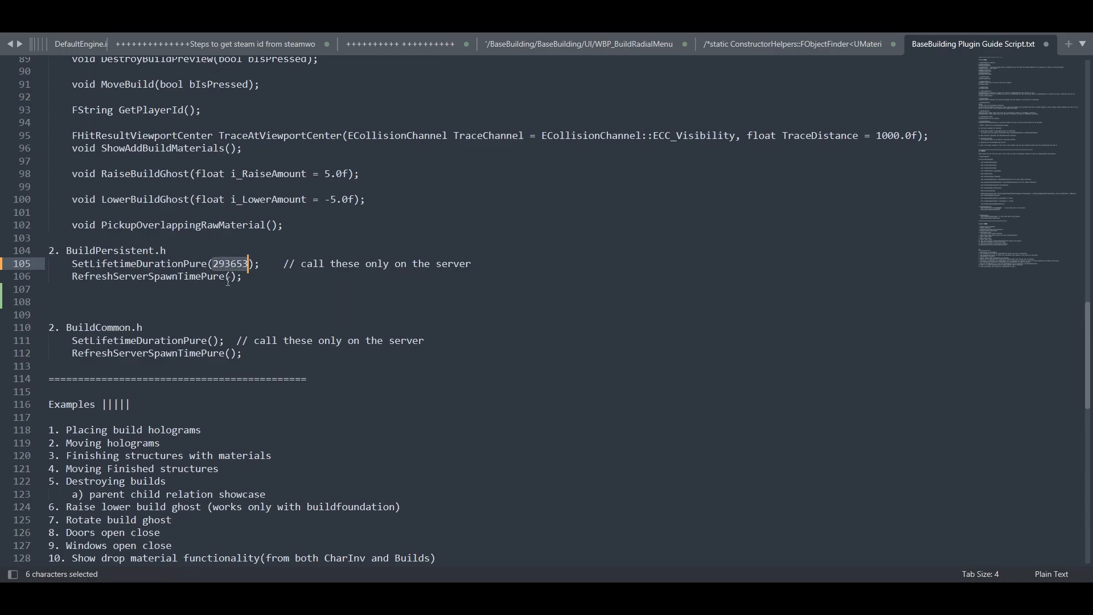
pyautogui.click(215, 265)
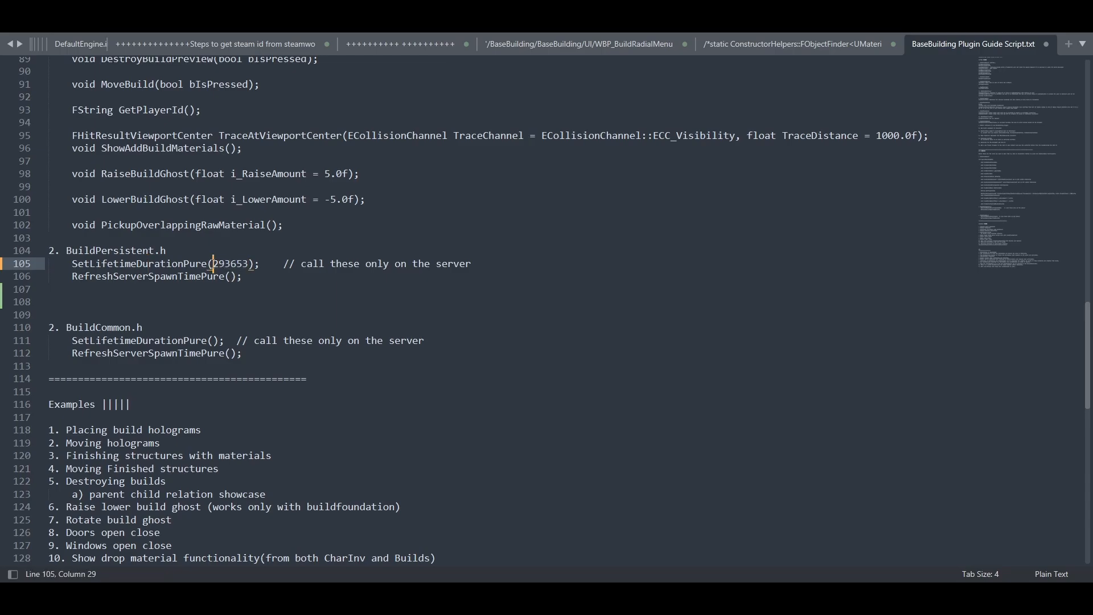
pyautogui.moveTo(214, 264); pyautogui.dragTo(249, 264)
pyautogui.click(160, 264)
pyautogui.click(199, 253)
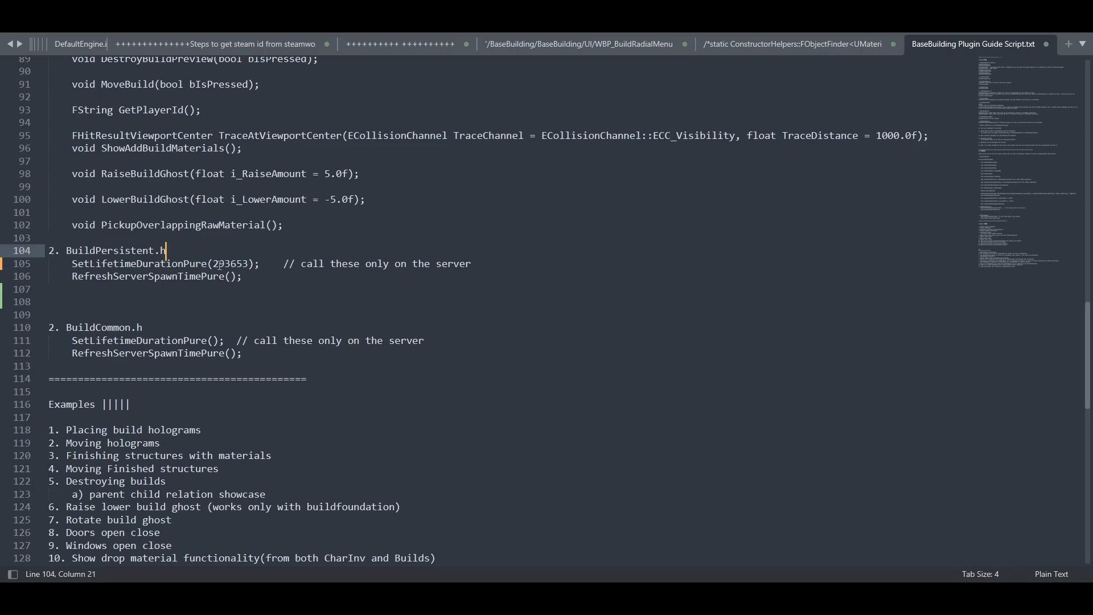
pyautogui.moveTo(213, 264); pyautogui.dragTo(248, 265)
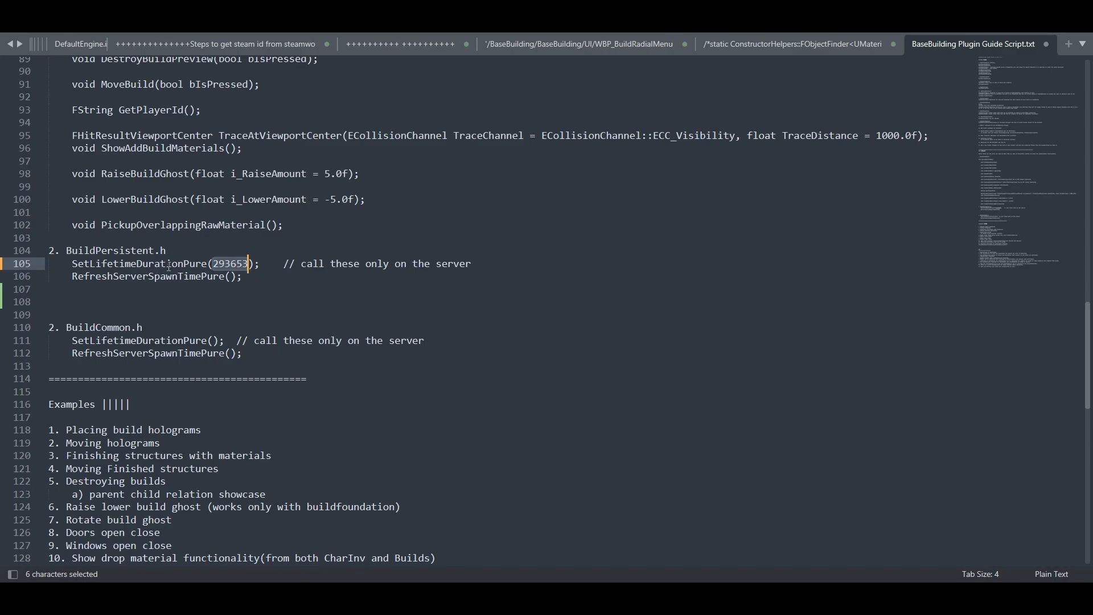
pyautogui.click(228, 266)
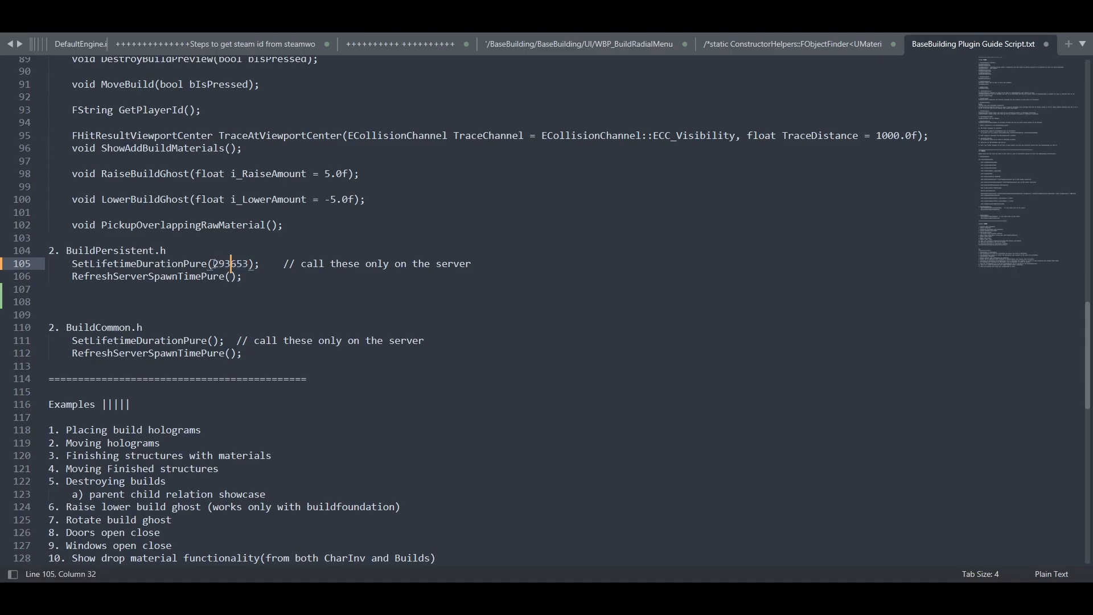
pyautogui.moveTo(213, 266); pyautogui.dragTo(242, 272)
# - Add SetLifetimeDuration(float) with its server-only comment and RefreshServerSpawnTime() below the Pure calls under both BuildPersistent.h and BuildCommon.h
pyautogui.moveTo(72, 340); pyautogui.dragTo(225, 340)
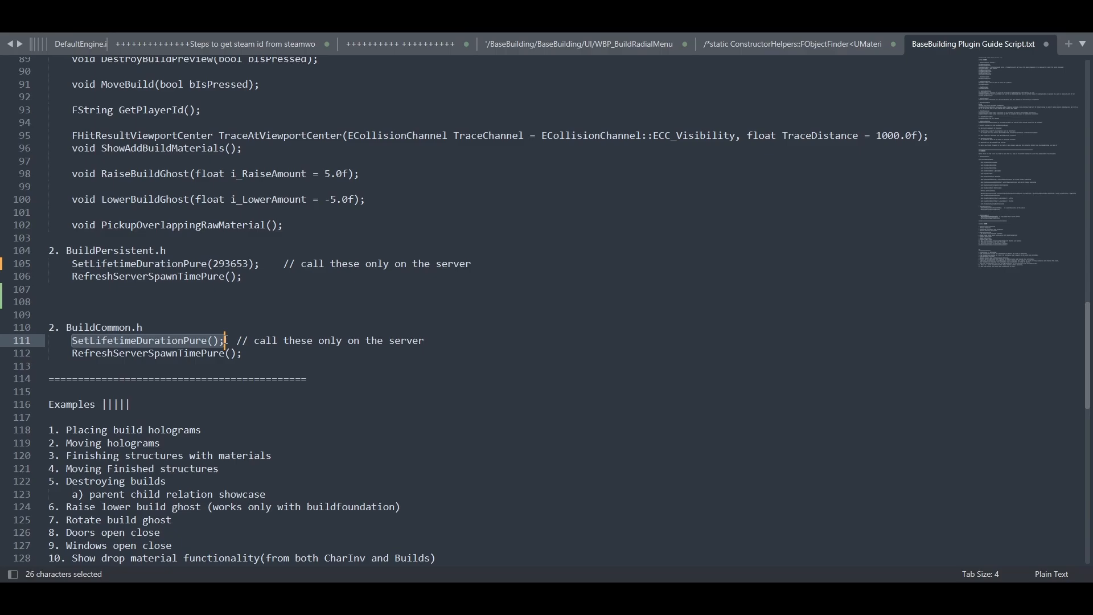
pyautogui.click(168, 332)
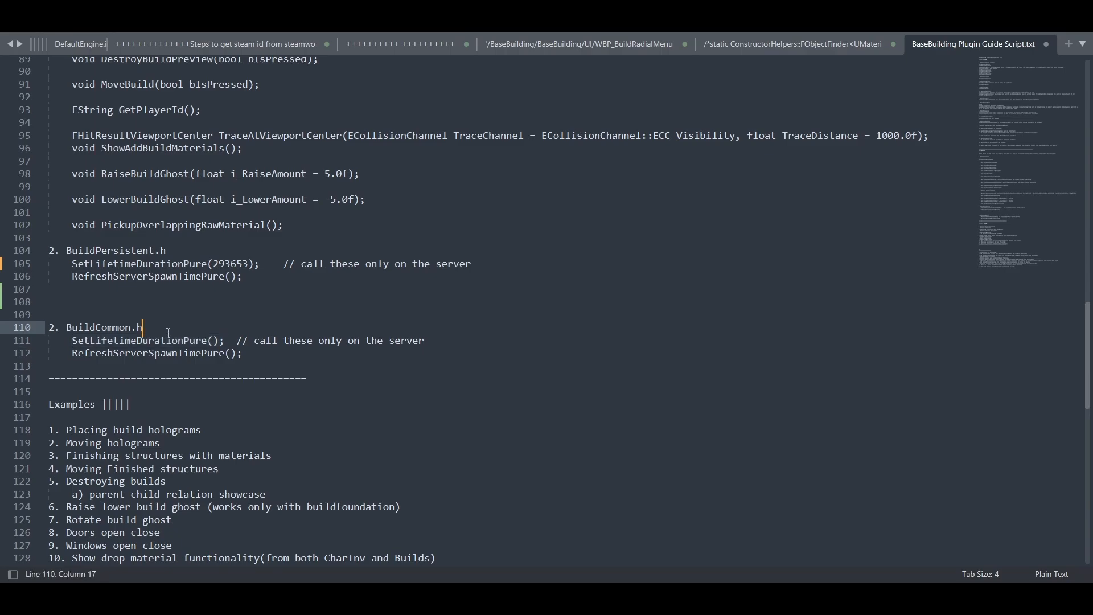
pyautogui.moveTo(72, 263); pyautogui.dragTo(261, 285)
pyautogui.hotkey('ctrl', 'c')
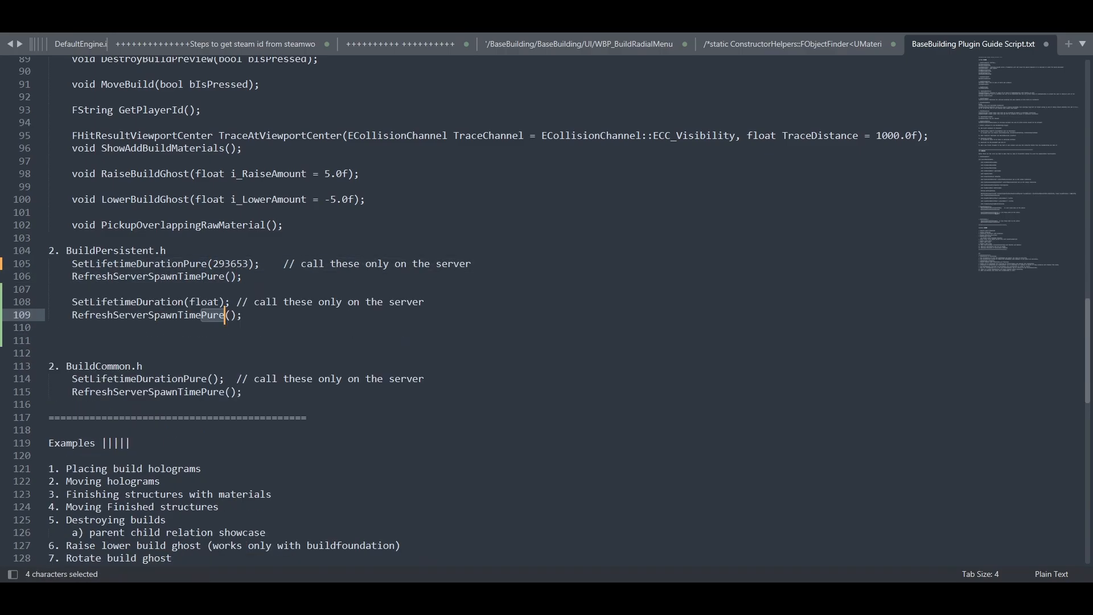
pyautogui.press('BackSpace')
# - Examine the RefreshServerSpawnTimePure() call under BuildPersistent.h and compare it with SetLifetimeDurationPure() by highlighting each
pyautogui.moveTo(72, 276); pyautogui.dragTo(243, 277)
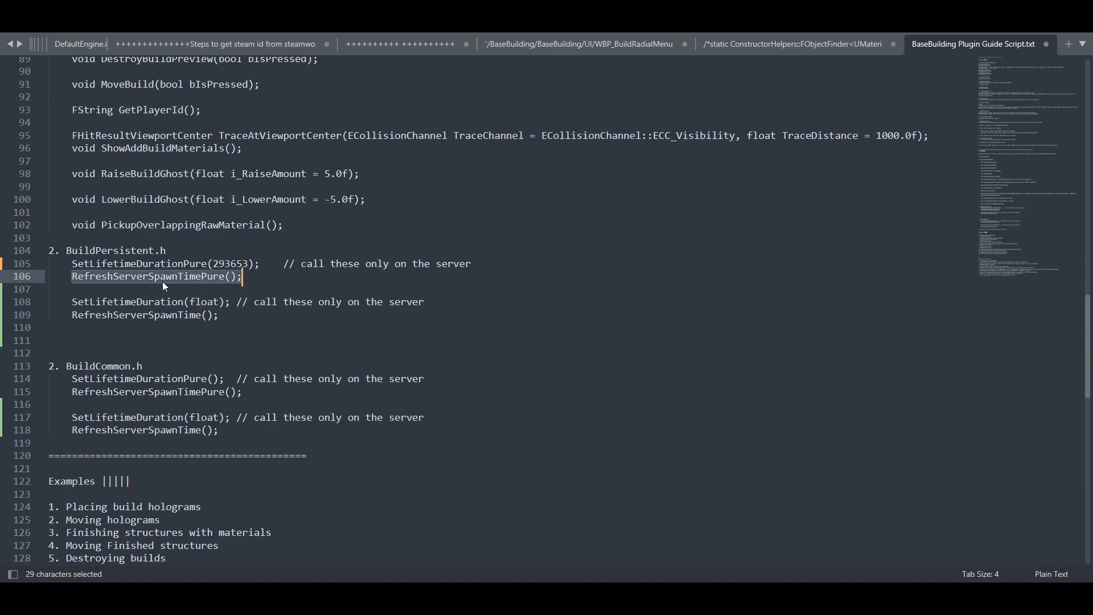
pyautogui.click(341, 276)
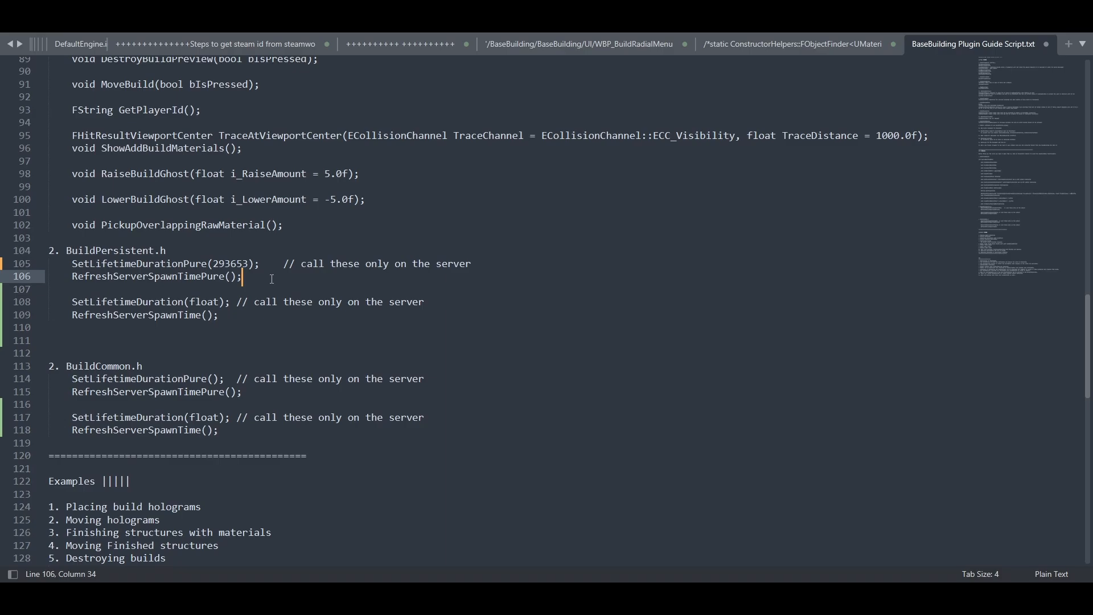
pyautogui.click(178, 278)
pyautogui.click(137, 278)
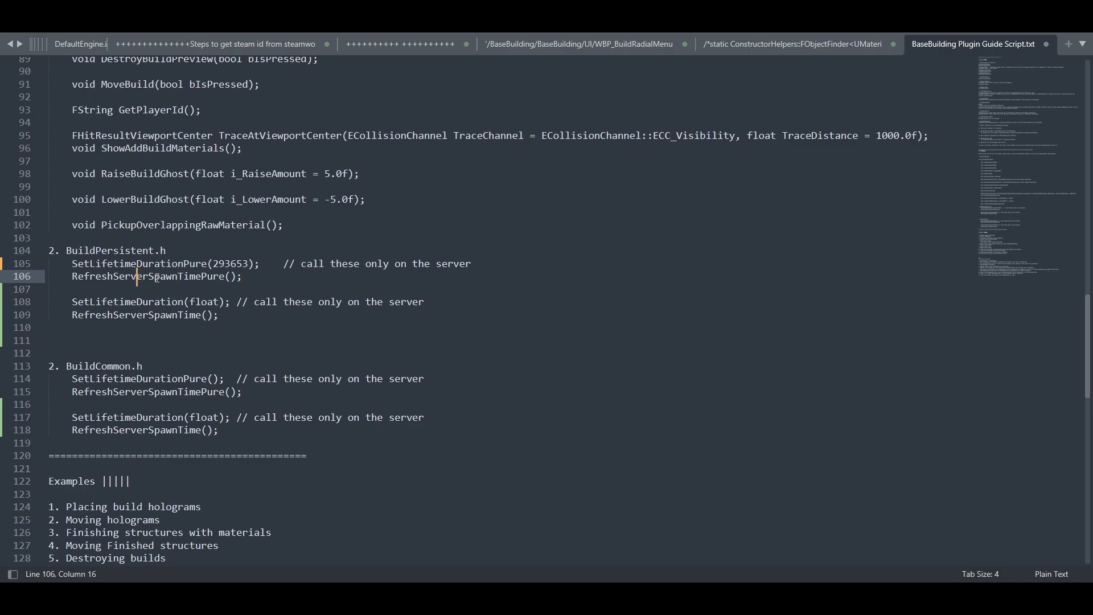
pyautogui.click(211, 277)
pyautogui.click(231, 277)
pyautogui.moveTo(72, 278); pyautogui.dragTo(243, 278)
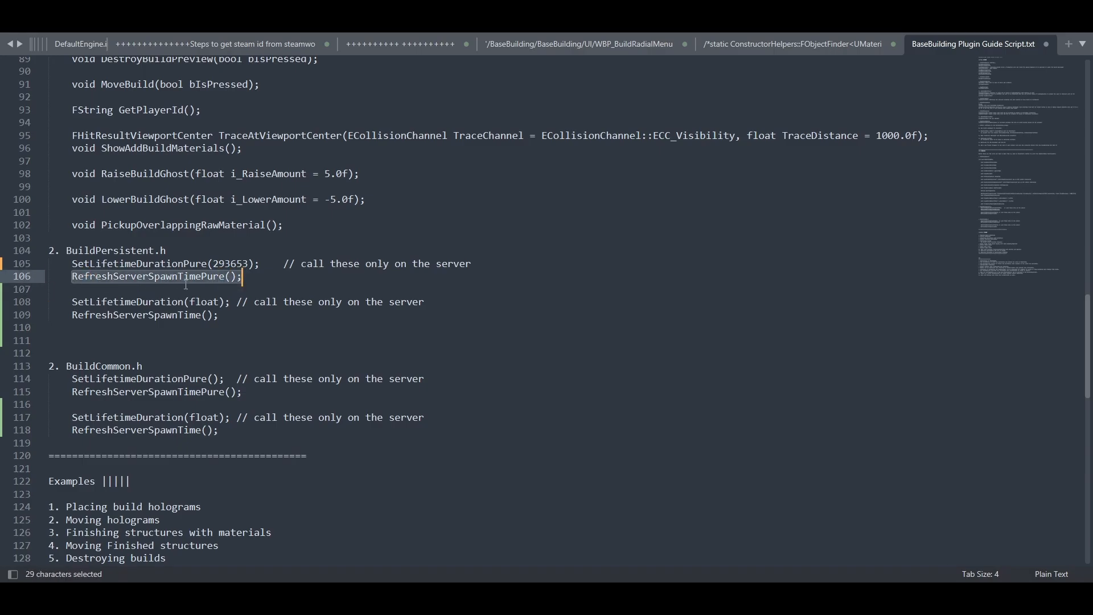
pyautogui.click(132, 279)
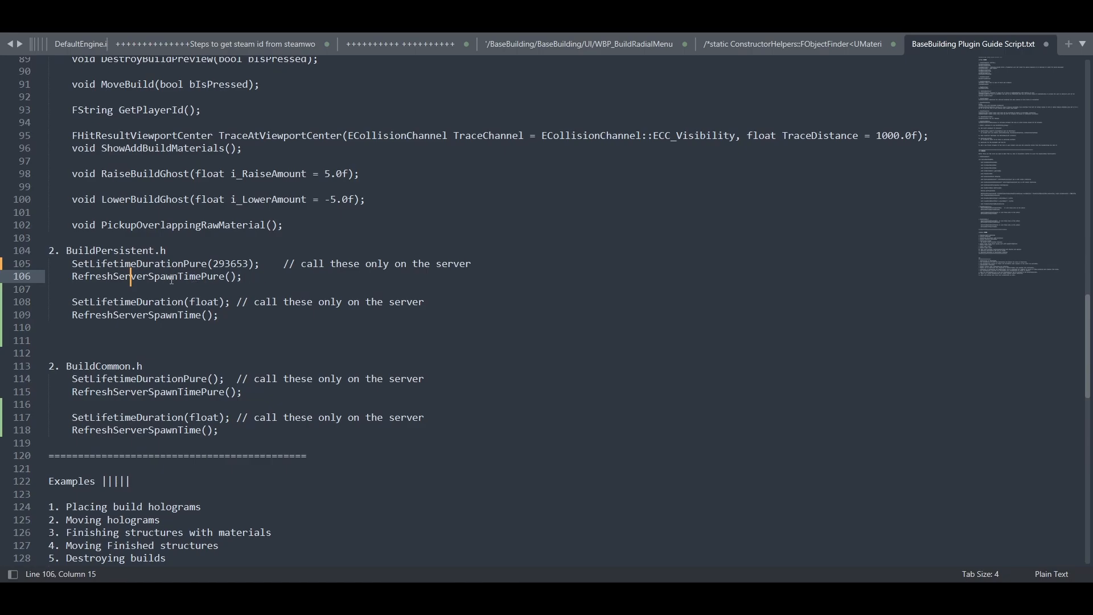
pyautogui.moveTo(149, 278); pyautogui.dragTo(232, 278)
pyautogui.click(248, 279)
pyautogui.moveTo(125, 270); pyautogui.dragTo(190, 268)
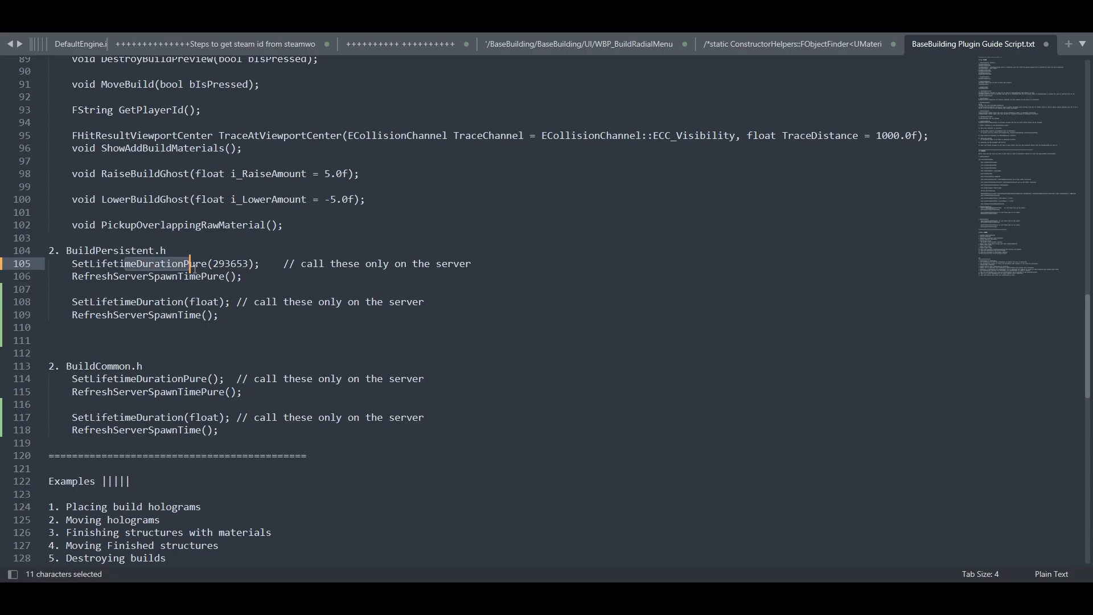
pyautogui.doubleClick(200, 268)
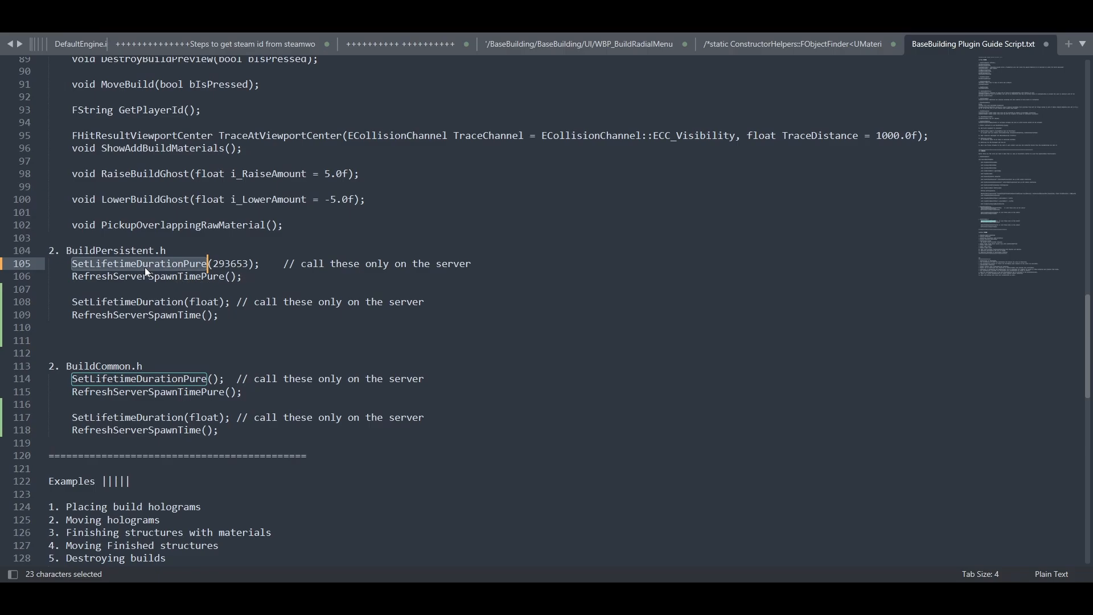
pyautogui.moveTo(72, 277); pyautogui.dragTo(230, 277)
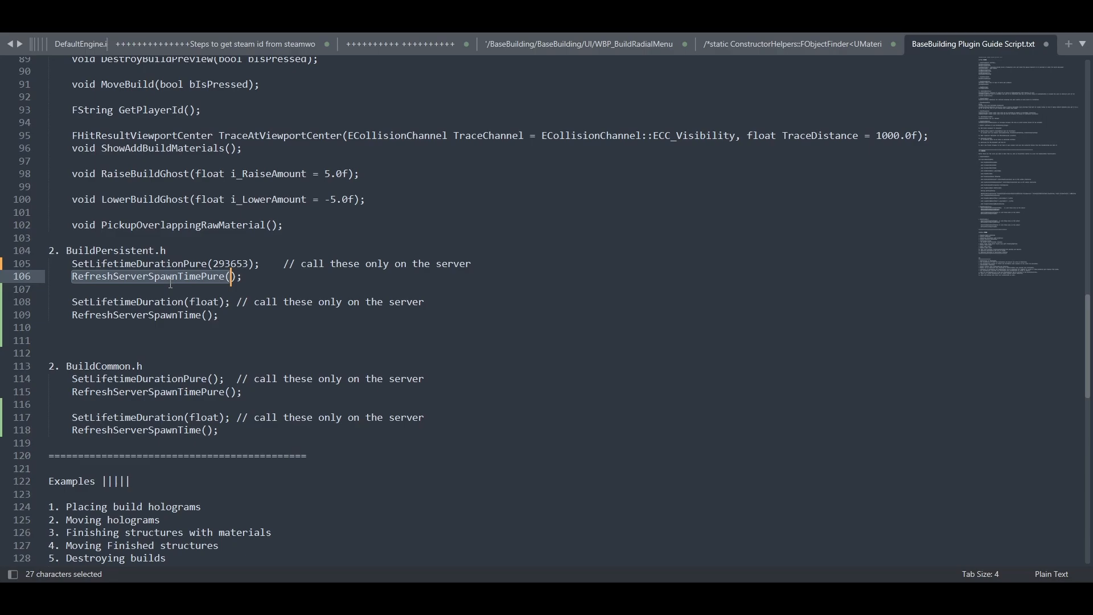
pyautogui.moveTo(72, 264); pyautogui.dragTo(215, 264)
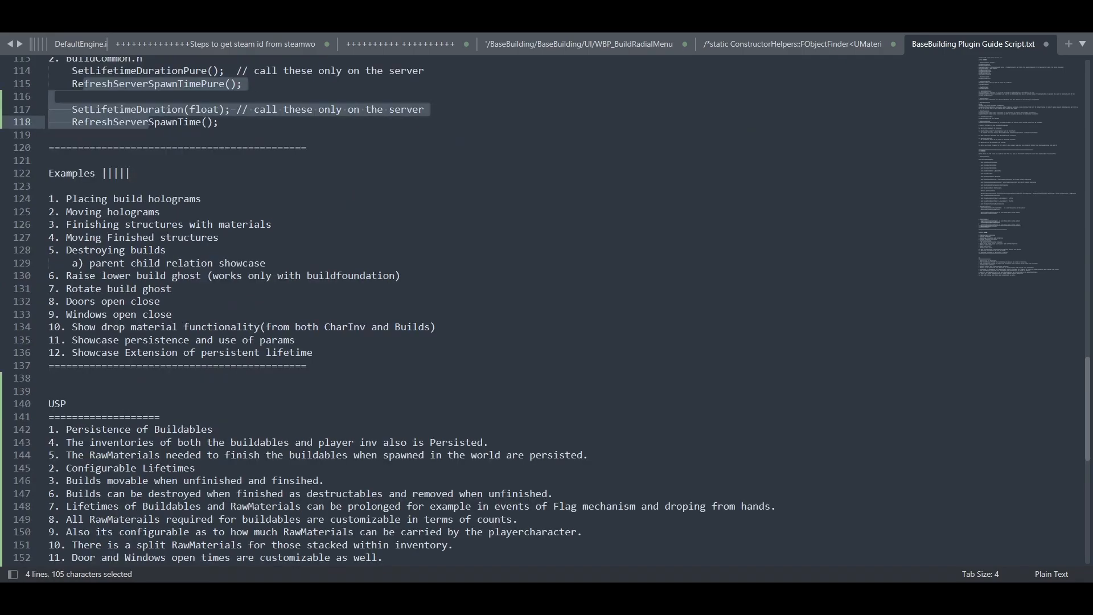
# - Review the Examples list in the guide script, highlighting the entries from placing build holograms to destroying builds
pyautogui.click(261, 327)
pyautogui.moveTo(66, 198); pyautogui.dragTo(272, 224)
pyautogui.click(165, 238)
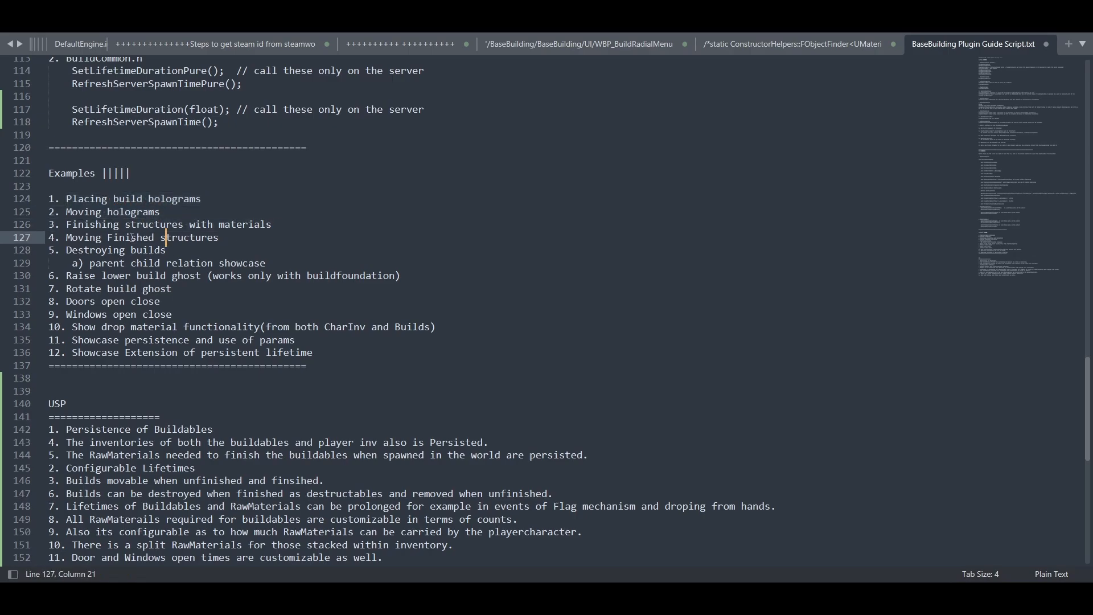
pyautogui.moveTo(120, 237); pyautogui.dragTo(212, 255)
pyautogui.moveTo(66, 251); pyautogui.dragTo(266, 263)
pyautogui.scroll(-5, 349, 420)
pyautogui.scroll(3, 348, 419)
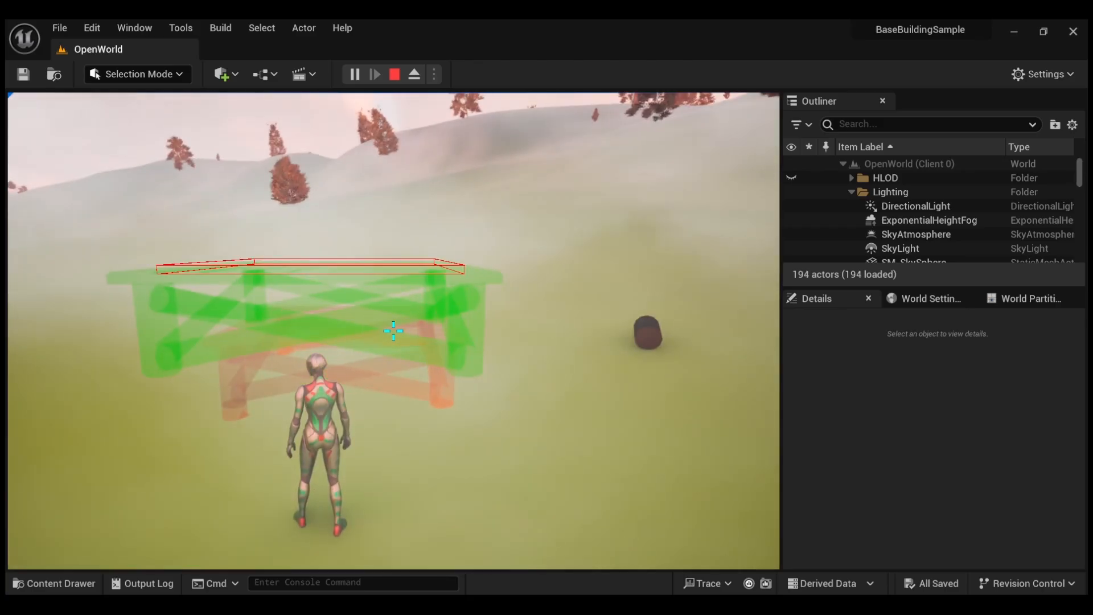
# - In the running Unreal Editor session, choose the wall from the build wheel and place its hologram on the foundation hologram
pyautogui.press('d')
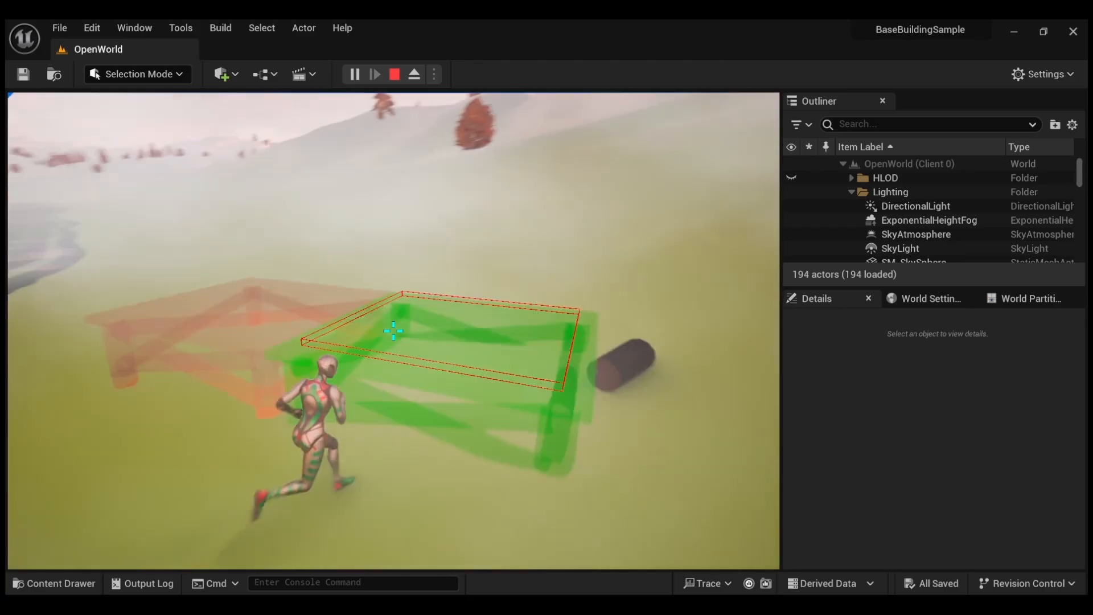
pyautogui.press('Tab')
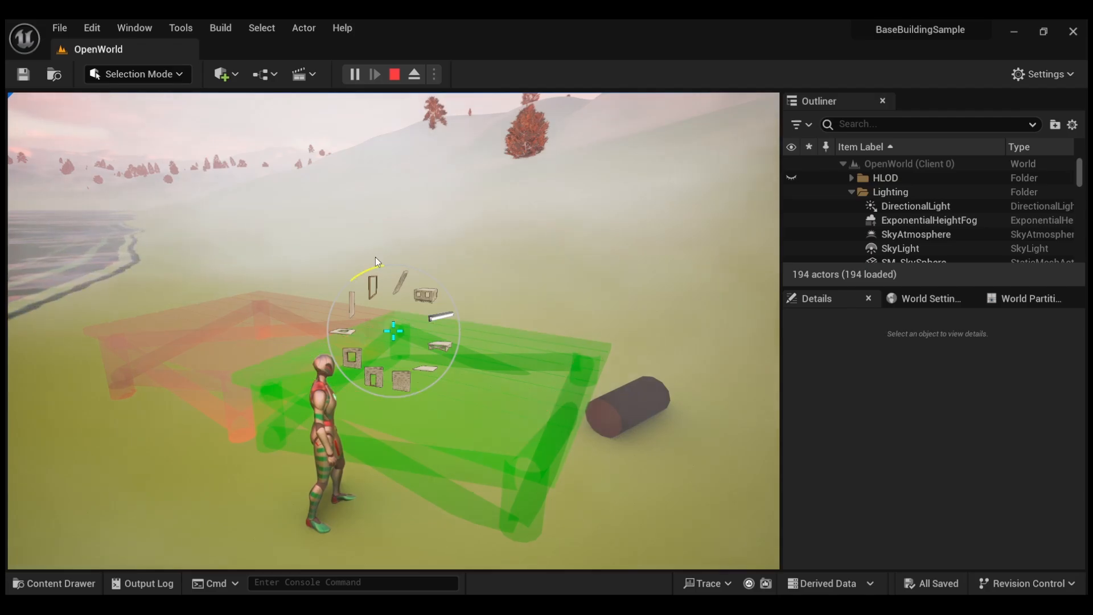
pyautogui.click(406, 378)
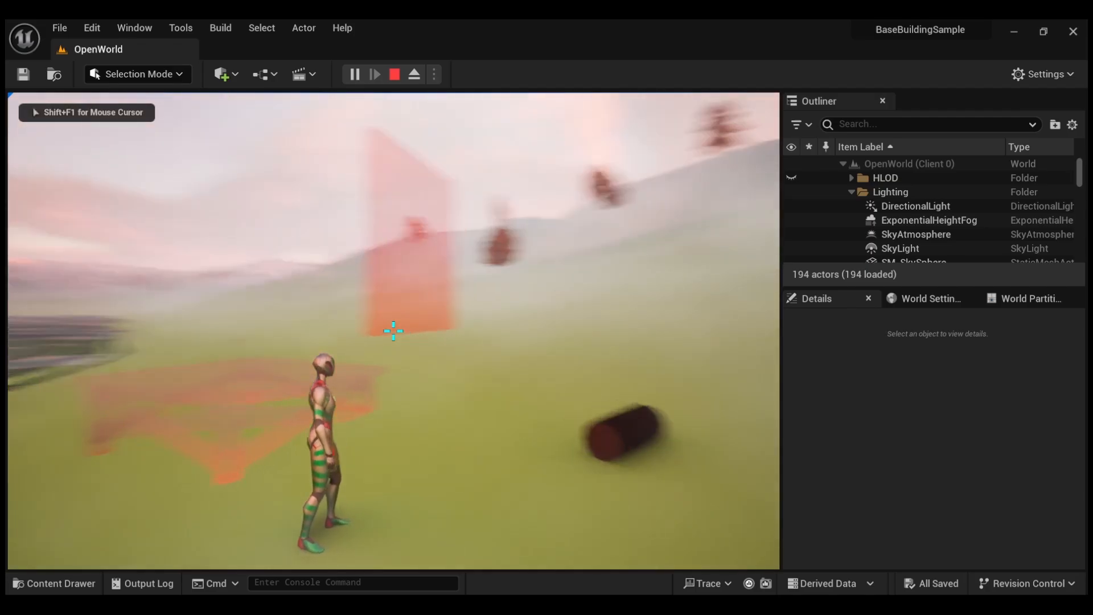
pyautogui.click(393, 331)
# - Transfer logs, planks and nails from the character's inventory to finish the foundation and the wall
pyautogui.press('e')
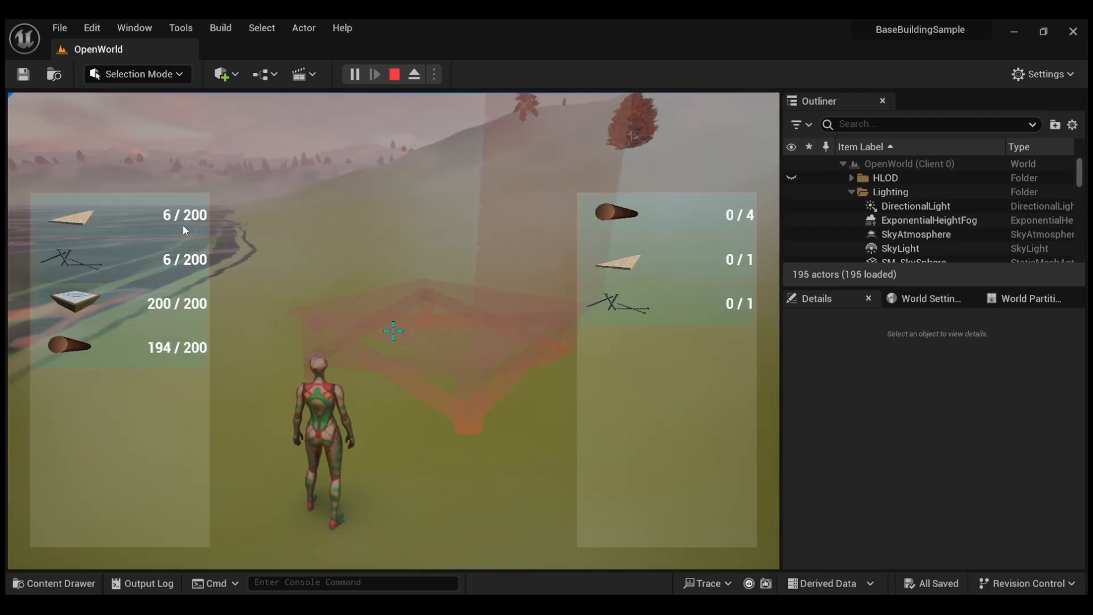
pyautogui.moveTo(169, 347); pyautogui.dragTo(635, 393)
pyautogui.moveTo(170, 260); pyautogui.dragTo(669, 406)
pyautogui.moveTo(170, 260); pyautogui.dragTo(607, 353)
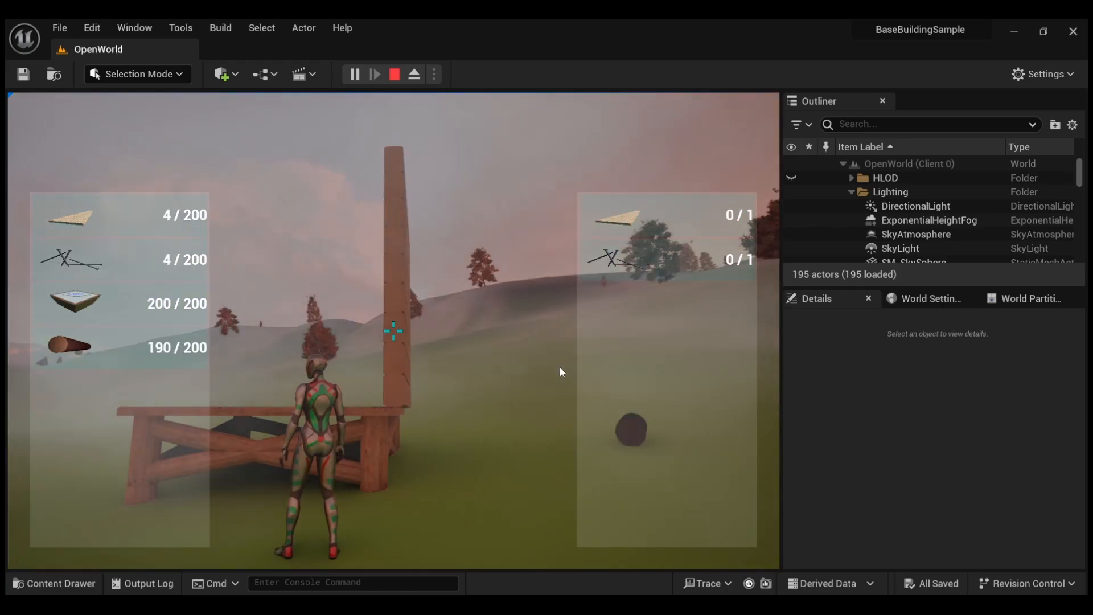
pyautogui.press('e')
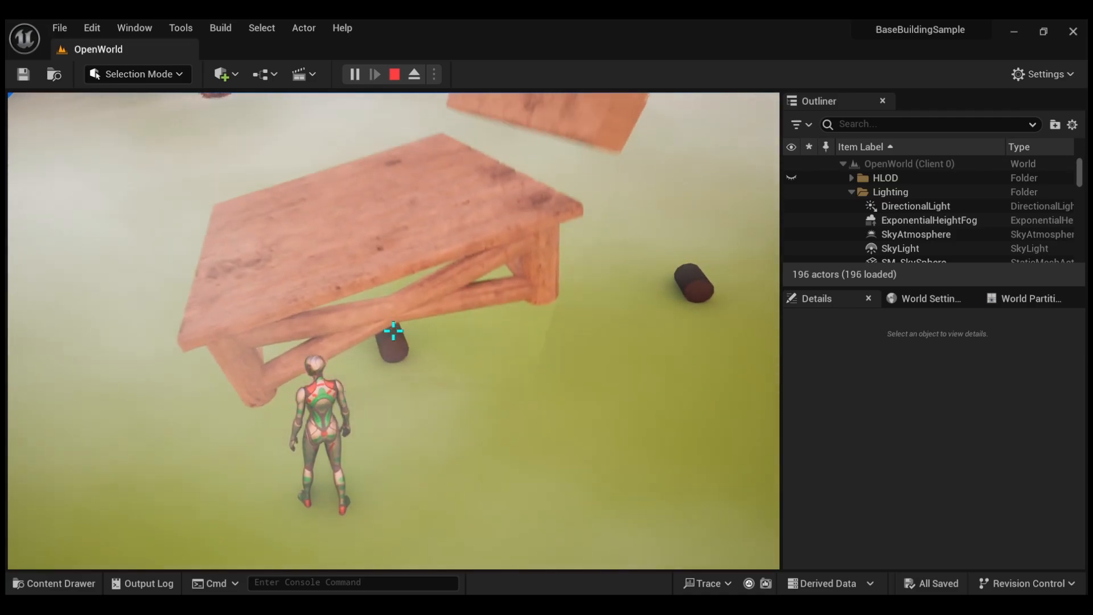
# - Walk the character to the Log pickup lying on the grass and pick it up
pyautogui.press('a')
pyautogui.press('w')
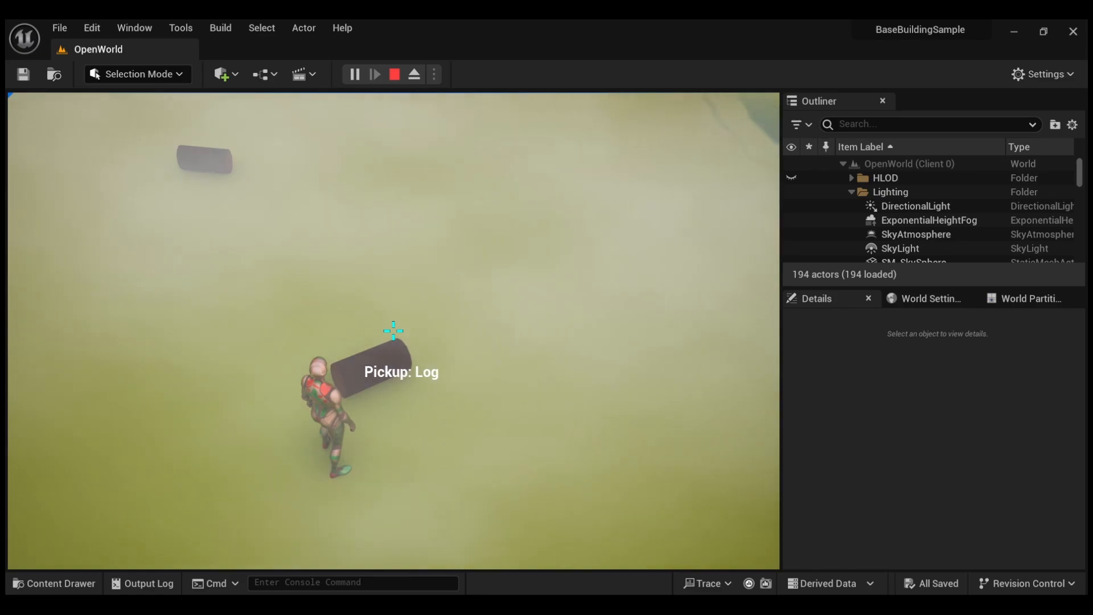
pyautogui.press('Tab')
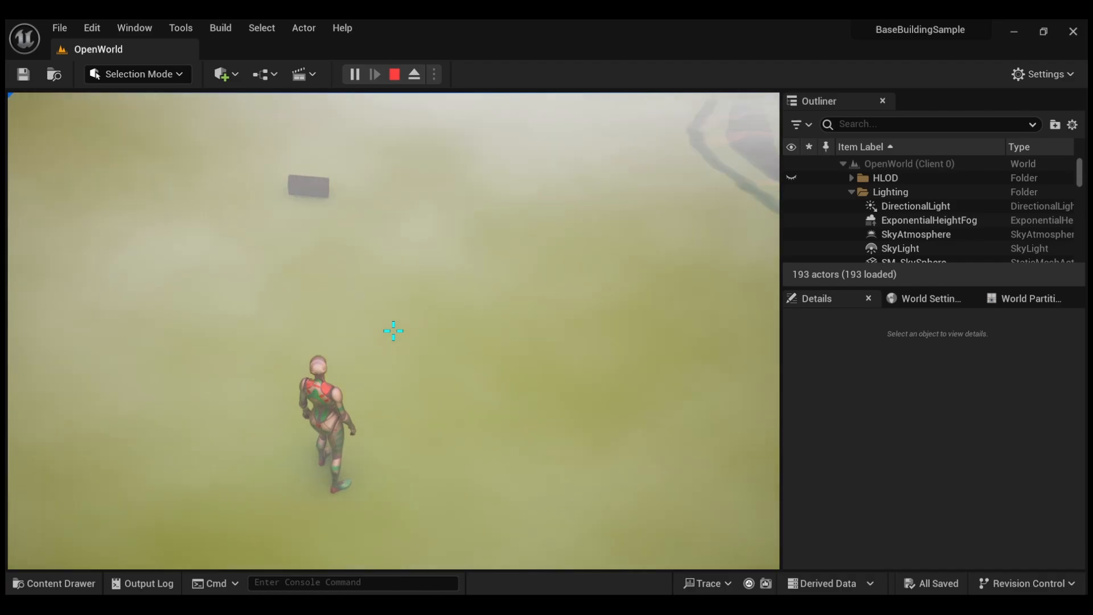
# - Place a doorway wall hologram on the grass and finish it with planks and nails from the inventory
pyautogui.press('b')
pyautogui.press('w')
pyautogui.press('w')
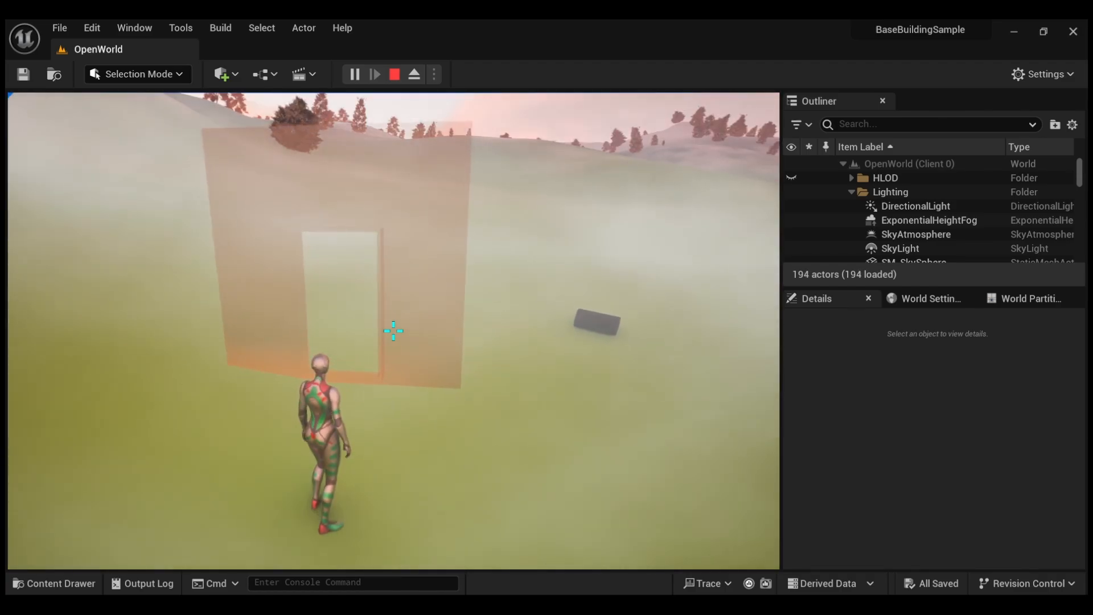
pyautogui.press('e')
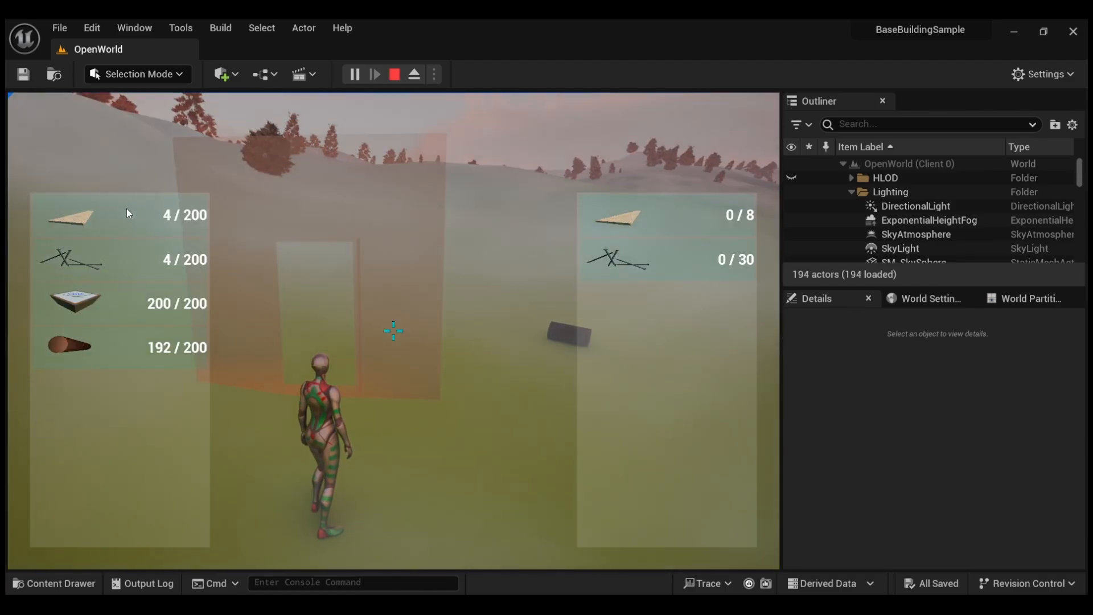
pyautogui.moveTo(127, 209); pyautogui.dragTo(639, 340)
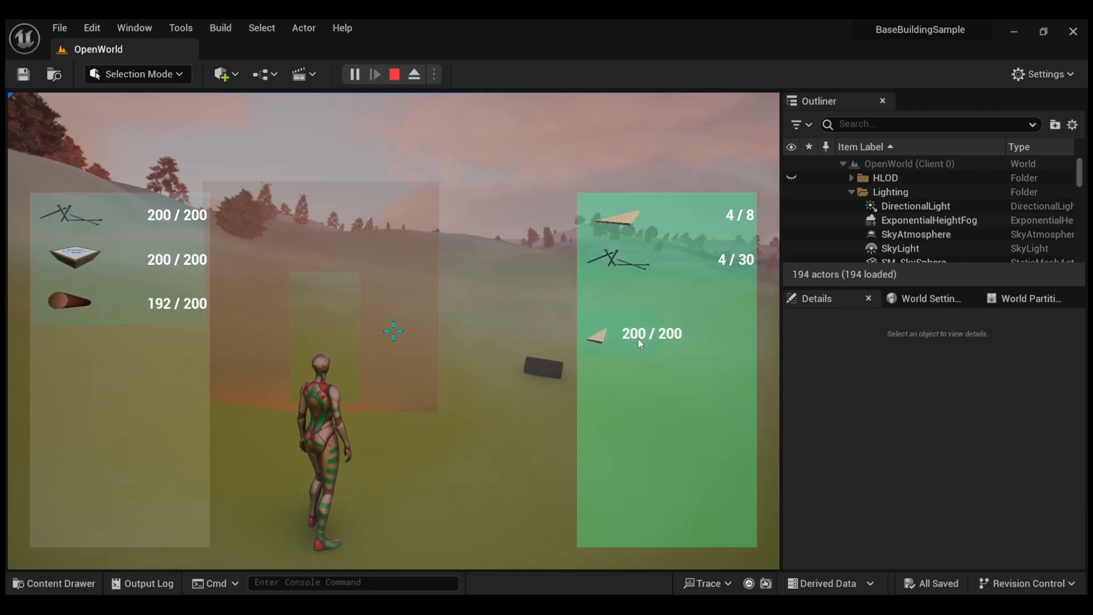
pyautogui.moveTo(170, 268); pyautogui.dragTo(706, 347)
pyautogui.moveTo(705, 347); pyautogui.dragTo(706, 348)
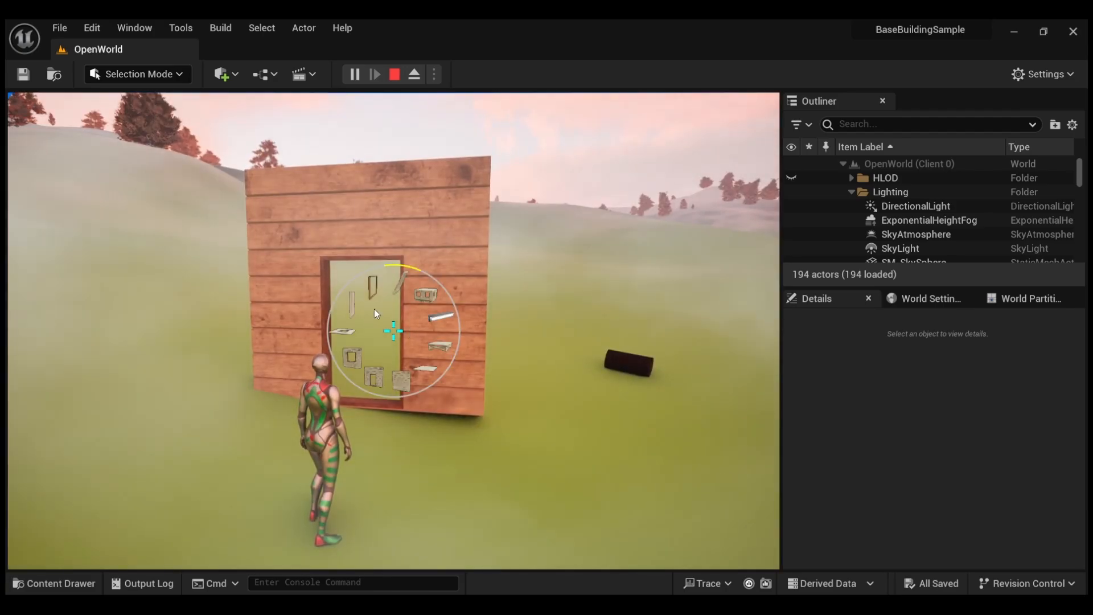
# - Place a door hologram in the wall's doorway and finish it with planks and nails
pyautogui.click(353, 309)
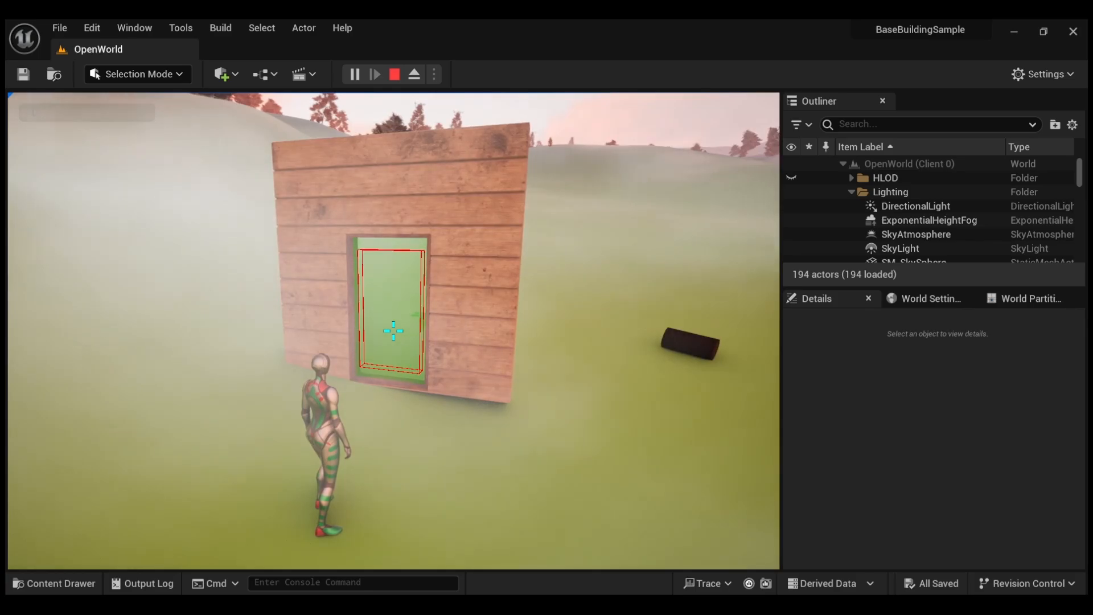
pyautogui.click(393, 331)
pyautogui.press('e')
pyautogui.moveTo(170, 216); pyautogui.dragTo(564, 324)
pyautogui.moveTo(170, 259); pyautogui.dragTo(654, 366)
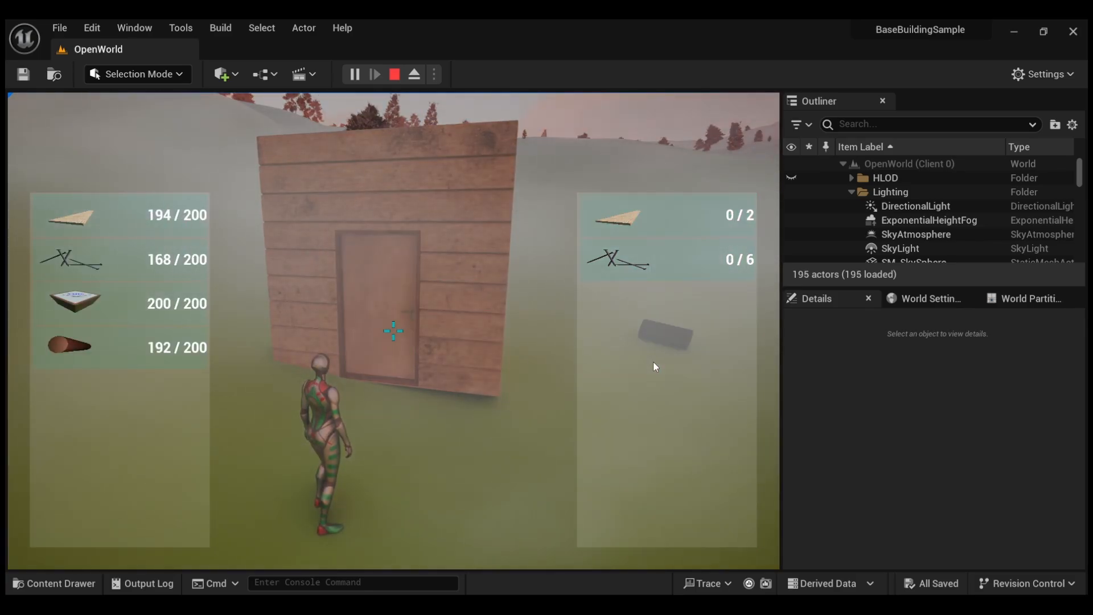
# - Open the wooden door and place a window wall hologram beside the doorway wall
pyautogui.press('e')
pyautogui.press('q')
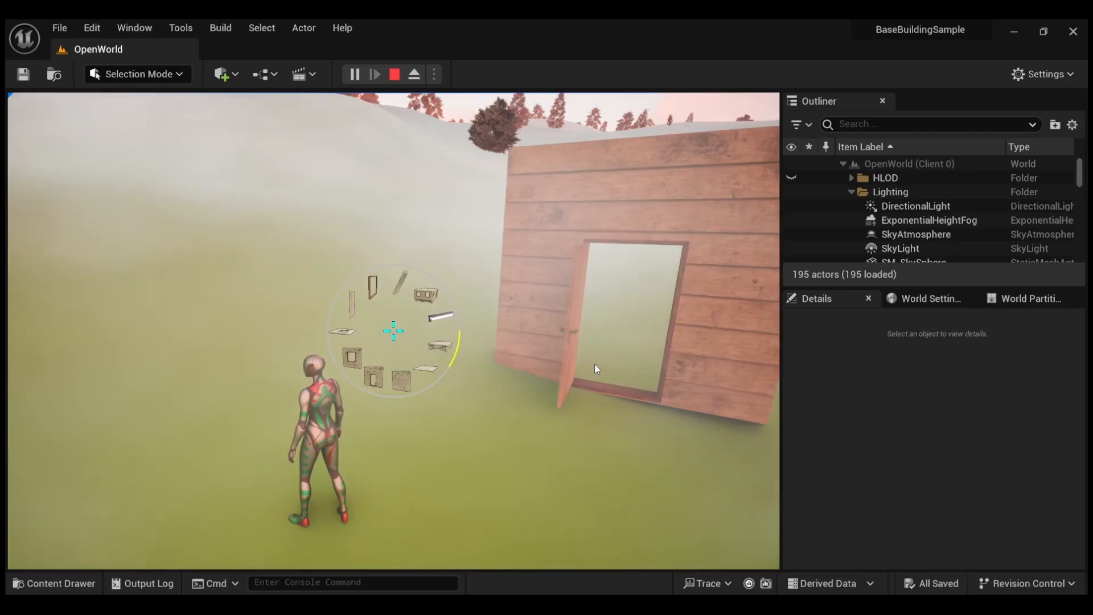
pyautogui.click(345, 378)
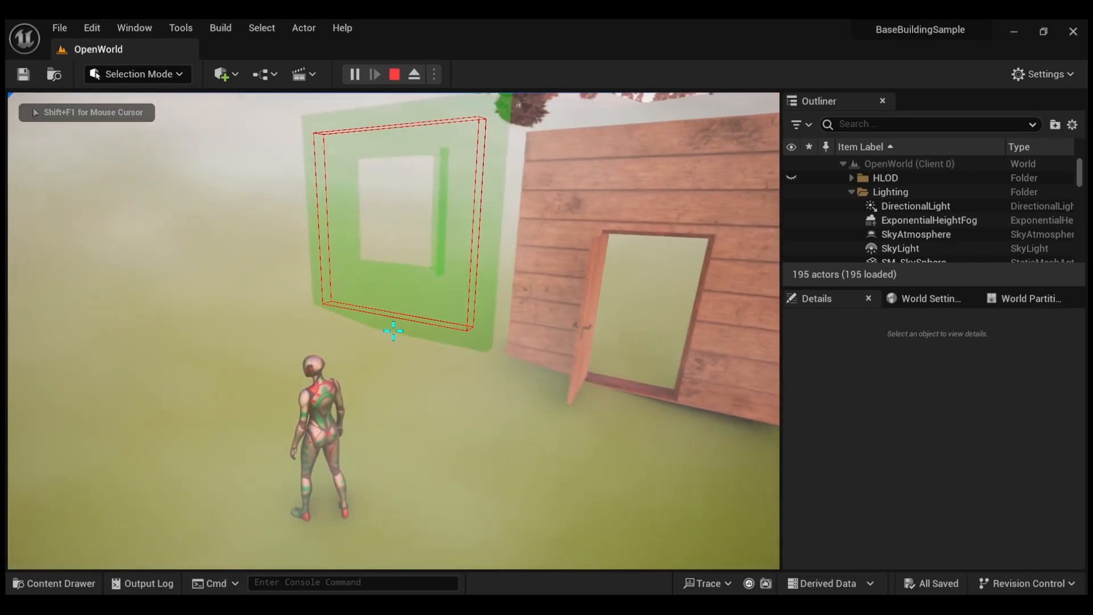
pyautogui.click(393, 331)
pyautogui.press('w')
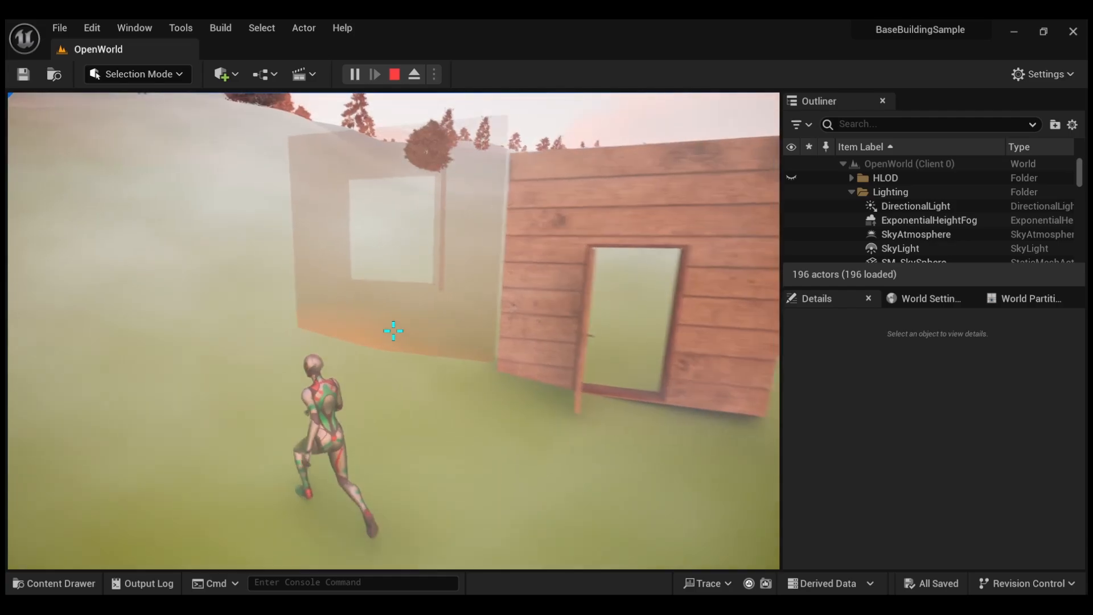
# - Place a window hologram in the window wall and finish both pieces with planks and nails from the inventory
pyautogui.press('q')
pyautogui.click(367, 285)
pyautogui.click(393, 330)
pyautogui.press('e')
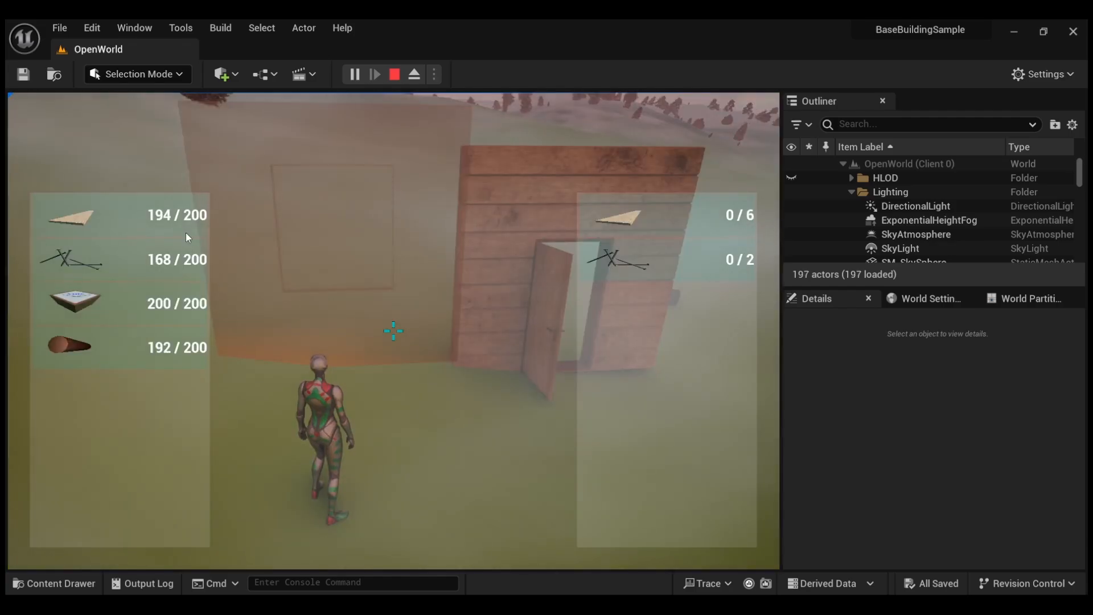
pyautogui.moveTo(188, 236); pyautogui.dragTo(603, 338)
pyautogui.moveTo(188, 259); pyautogui.dragTo(697, 369)
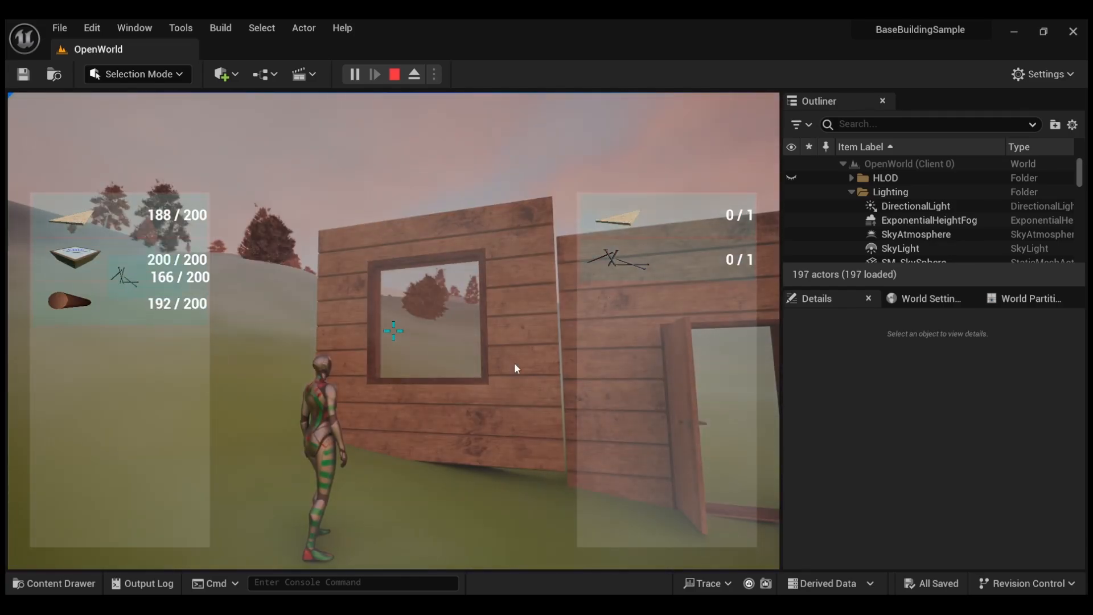
pyautogui.moveTo(514, 364); pyautogui.dragTo(674, 378)
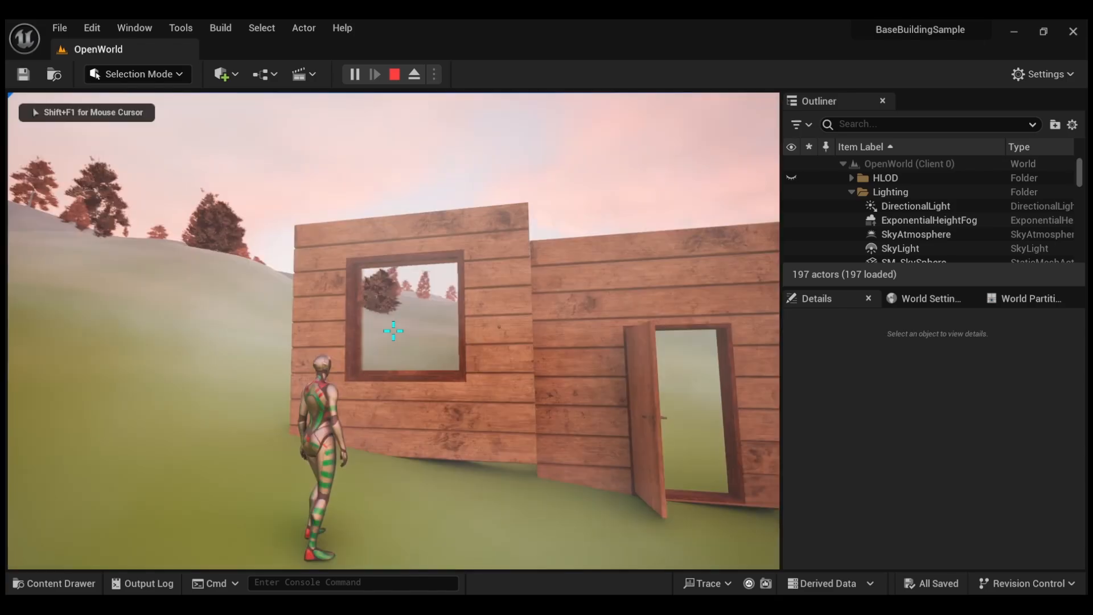
# - Open and close the window in its wall, and close the door in the doorway wall
pyautogui.press('e')
pyautogui.press('w')
pyautogui.press('a')
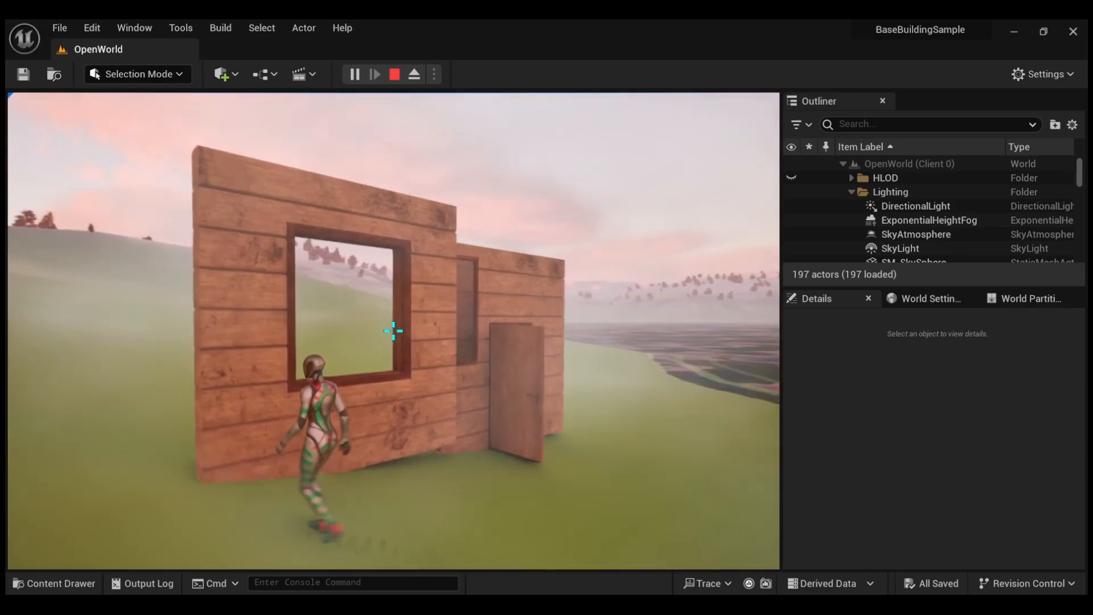
pyautogui.press('e')
pyautogui.press('s')
pyautogui.press('d')
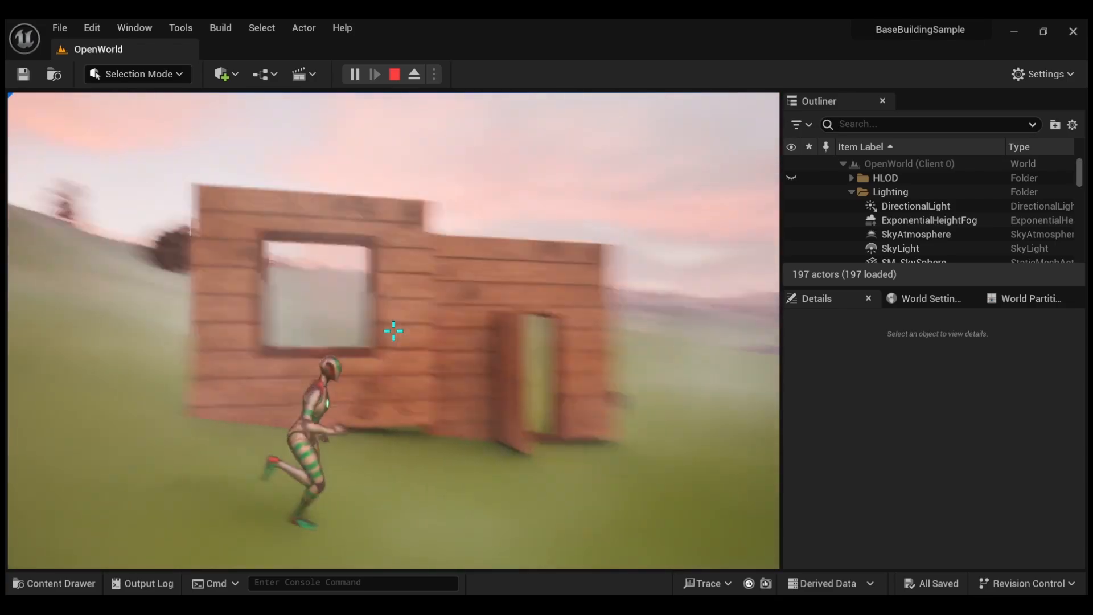
pyautogui.press('e')
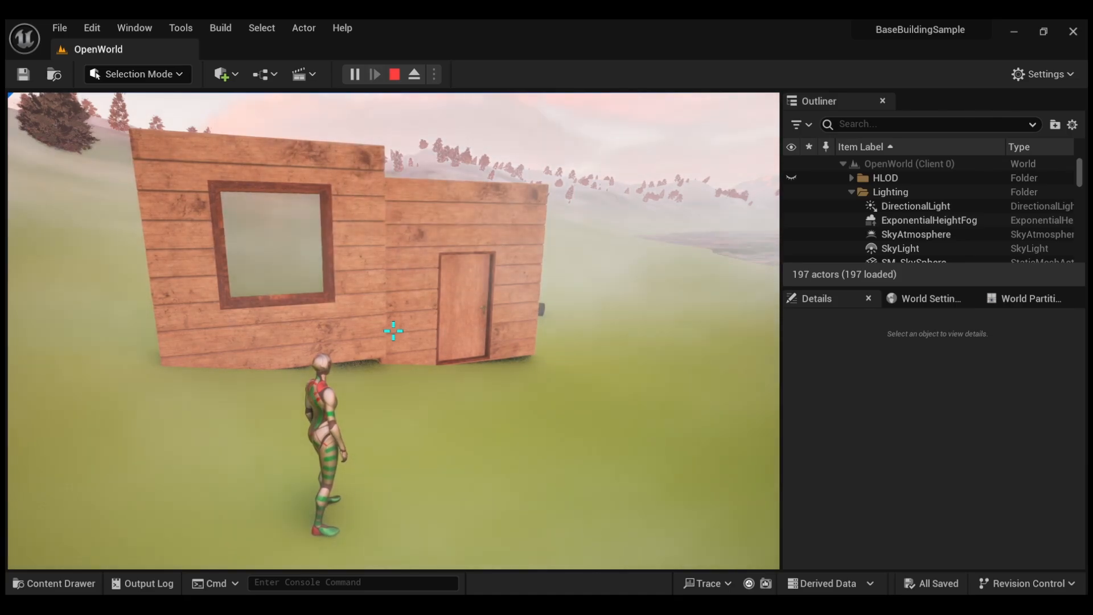
# - Drop 100 planks from the character's inventory
pyautogui.click(393, 330)
pyautogui.press('w')
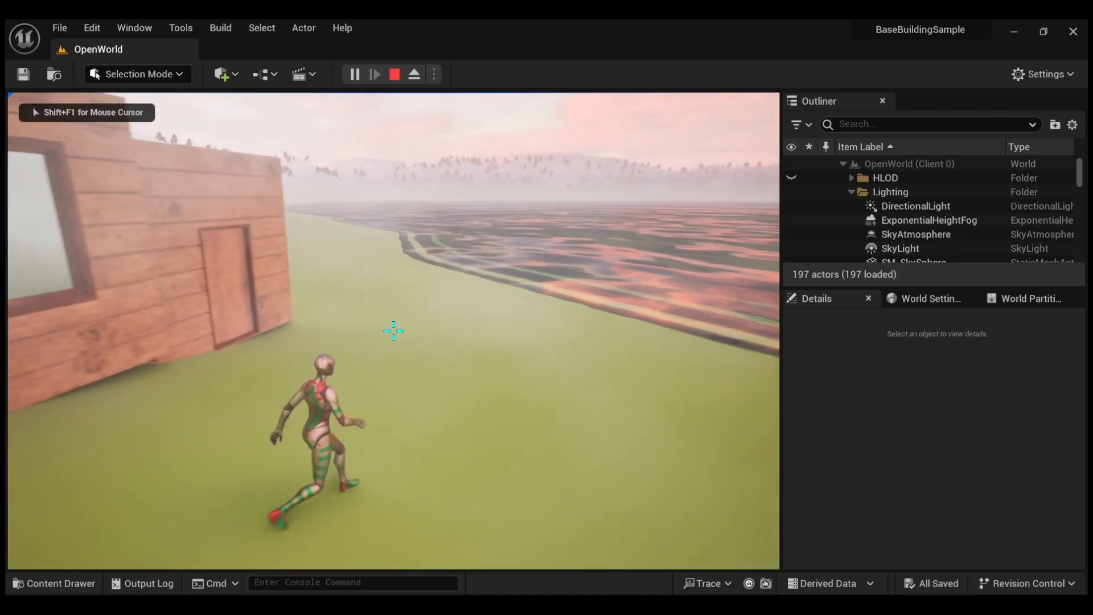
pyautogui.press('w')
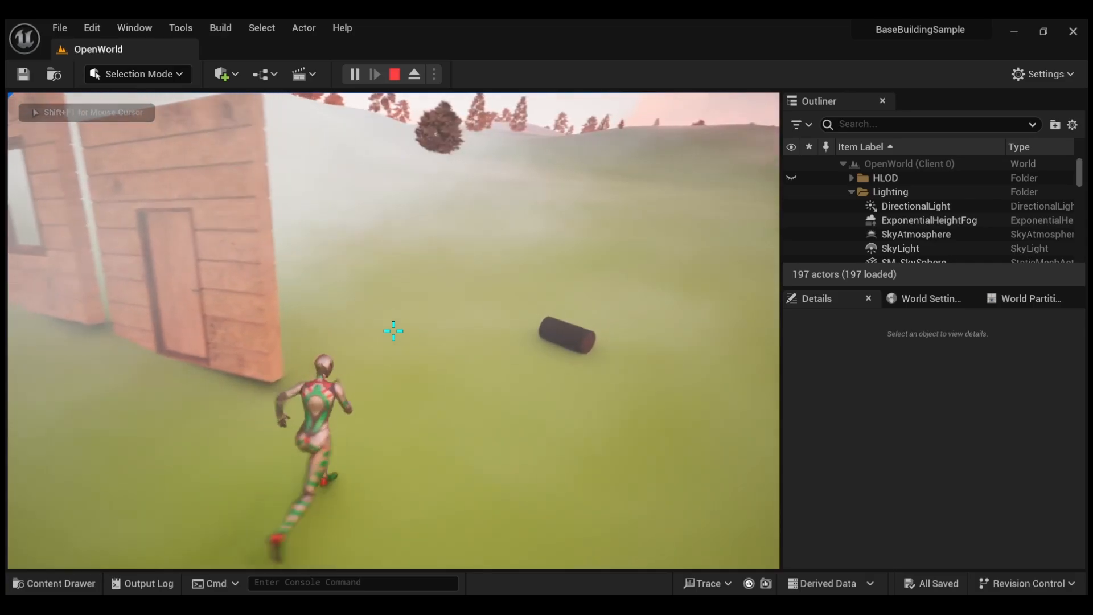
pyautogui.press('w')
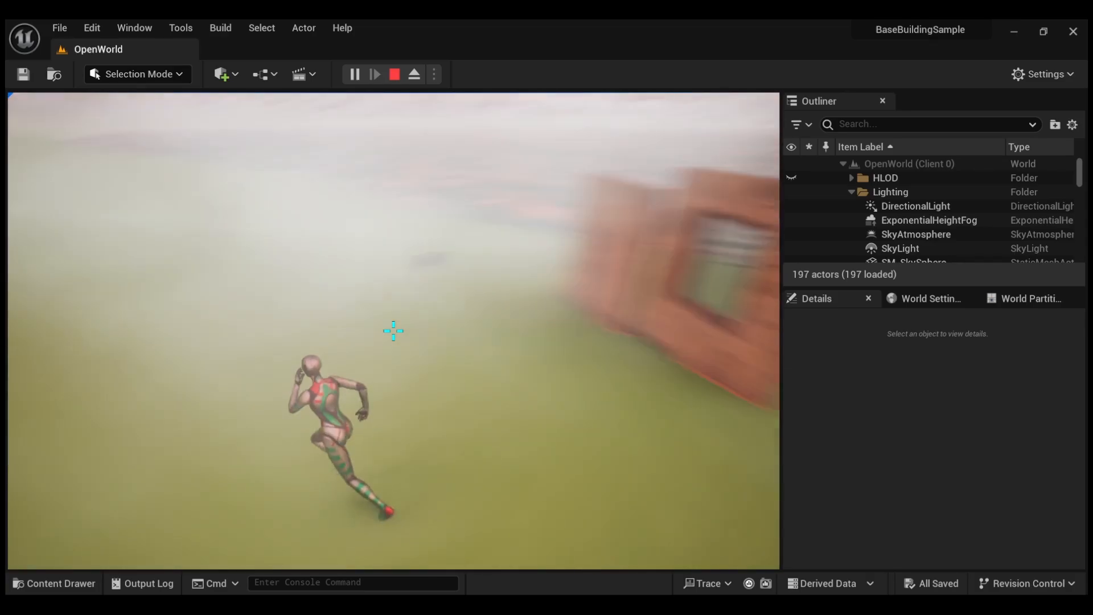
pyautogui.press('Tab')
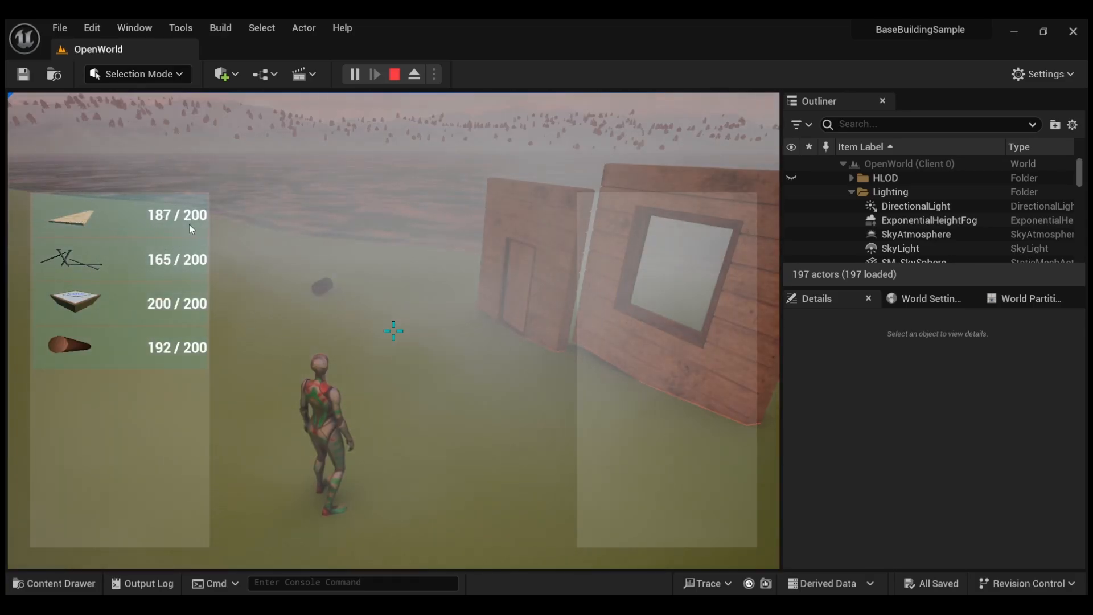
pyautogui.click(127, 225)
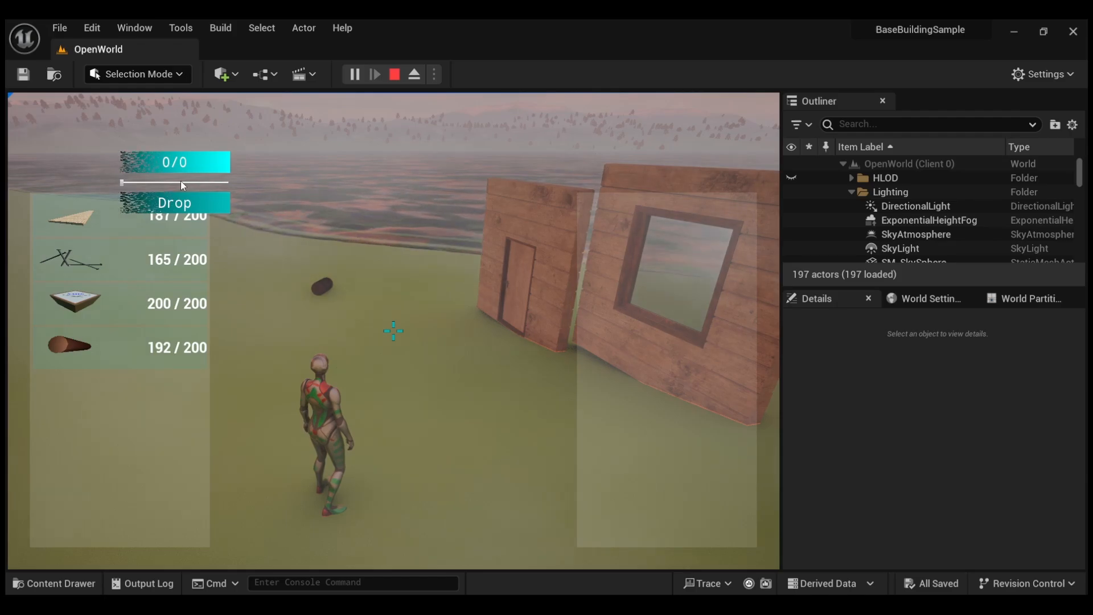
pyautogui.moveTo(123, 182); pyautogui.dragTo(151, 182)
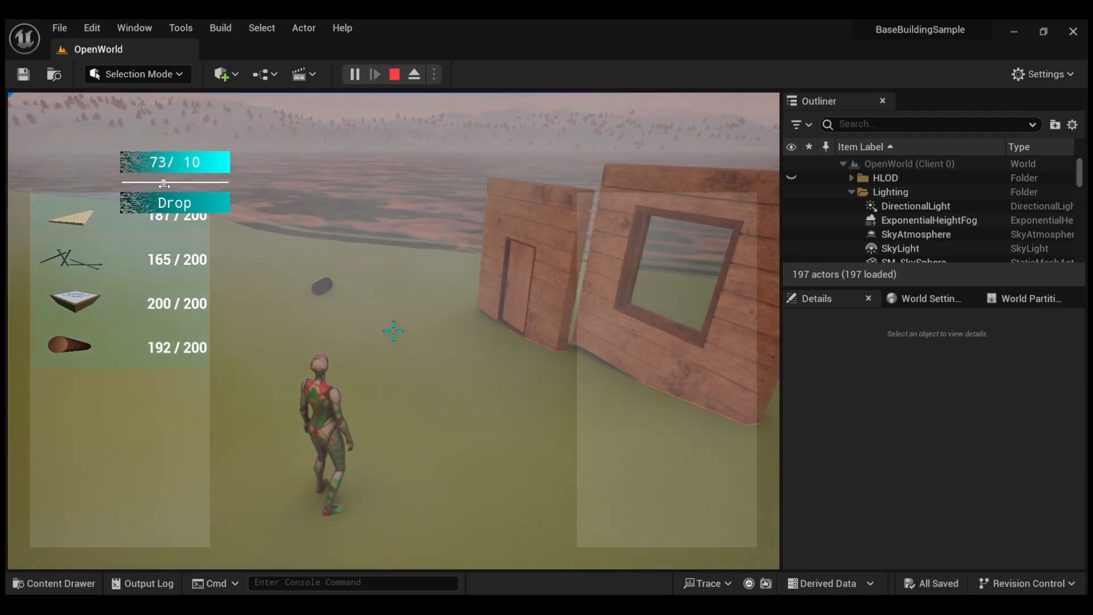
pyautogui.moveTo(164, 184); pyautogui.dragTo(179, 182)
pyautogui.click(199, 211)
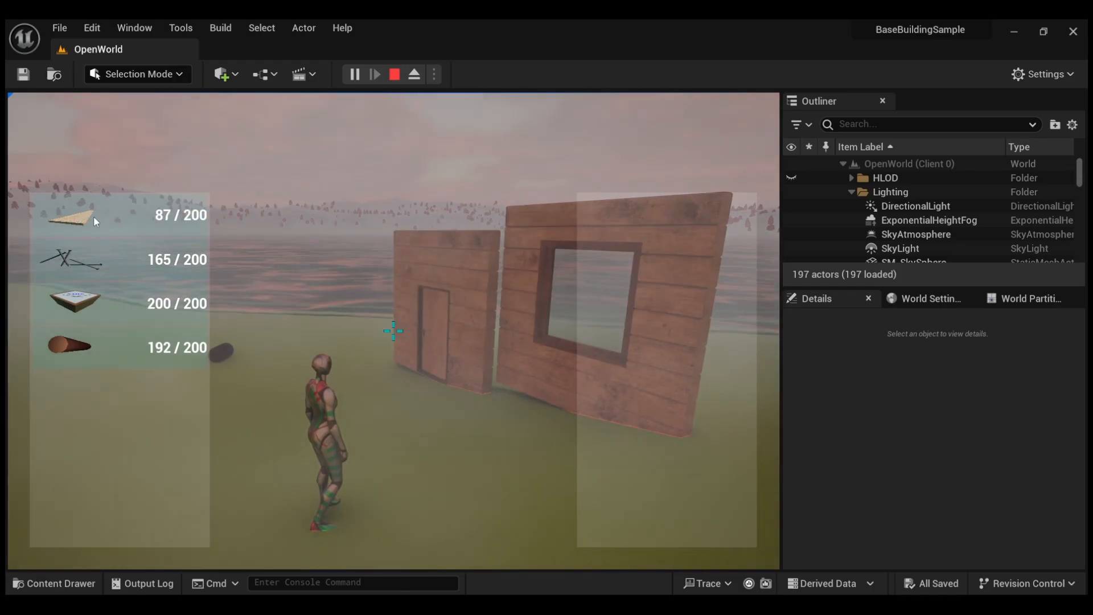
# - Try to drop the remaining planks by moving their stack out of the inventory
pyautogui.moveTo(93, 216); pyautogui.dragTo(260, 192)
pyautogui.moveTo(594, 253); pyautogui.dragTo(311, 228)
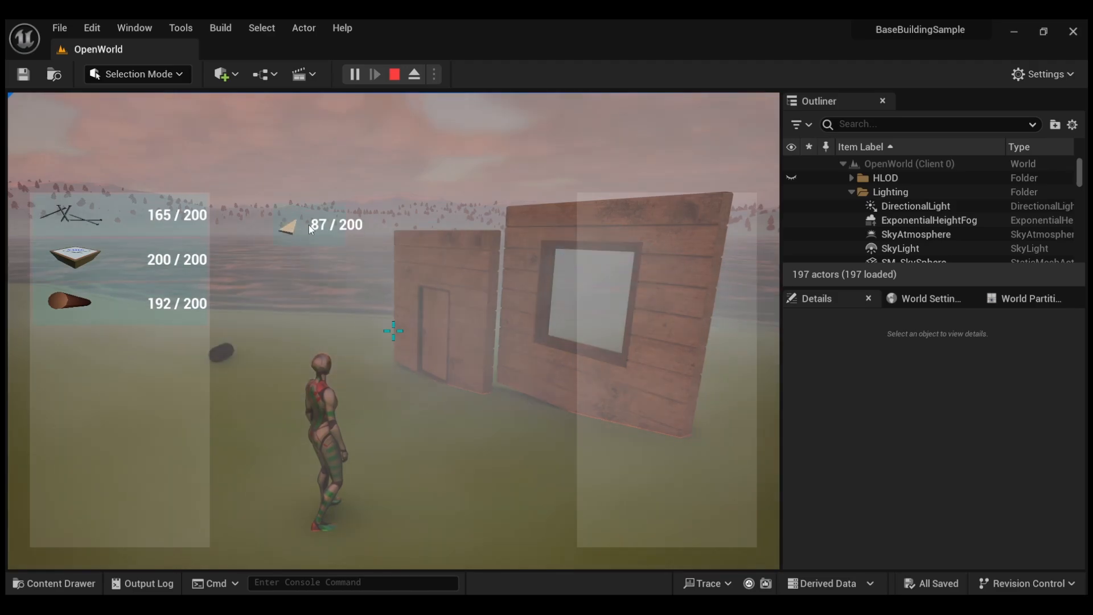
pyautogui.moveTo(356, 171); pyautogui.dragTo(356, 173)
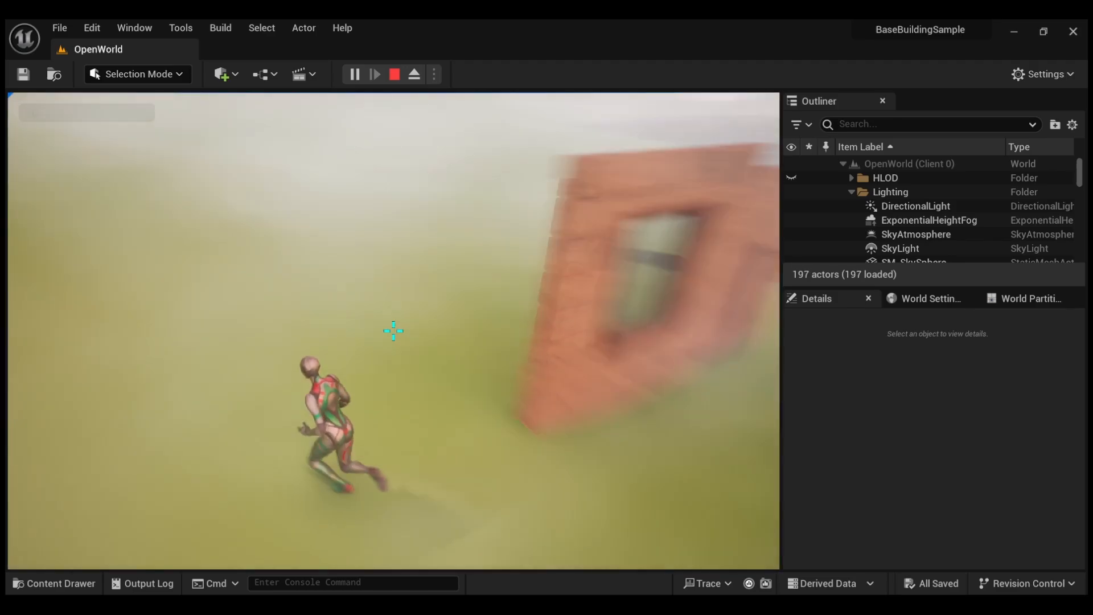
# - Set the drop amount to 4 for the planks stored in the structure's inventory and drop them
pyautogui.press('w')
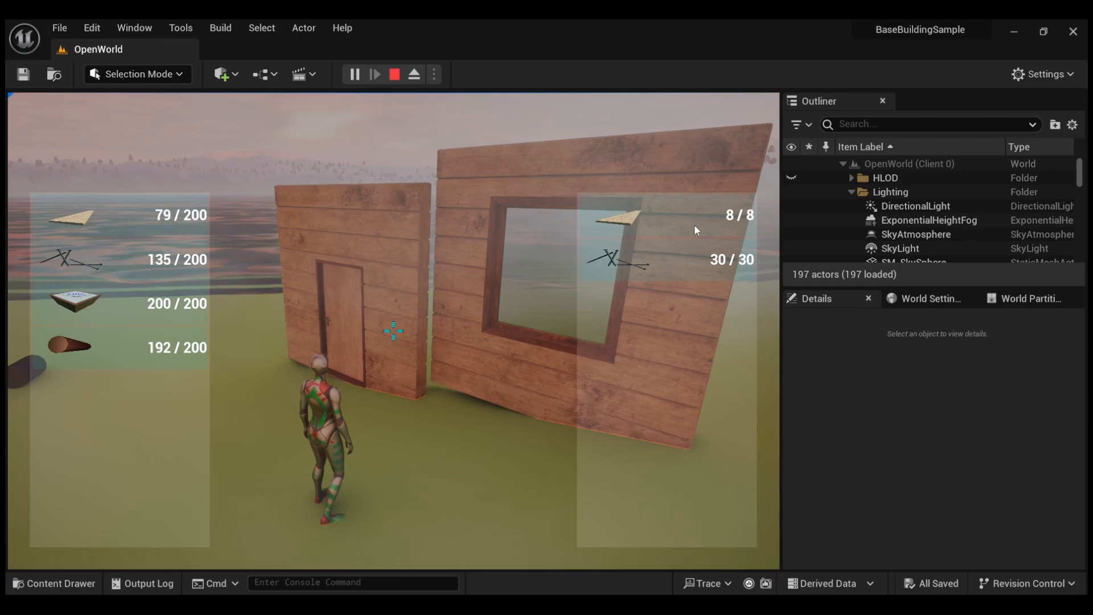
pyautogui.rightClick(695, 226)
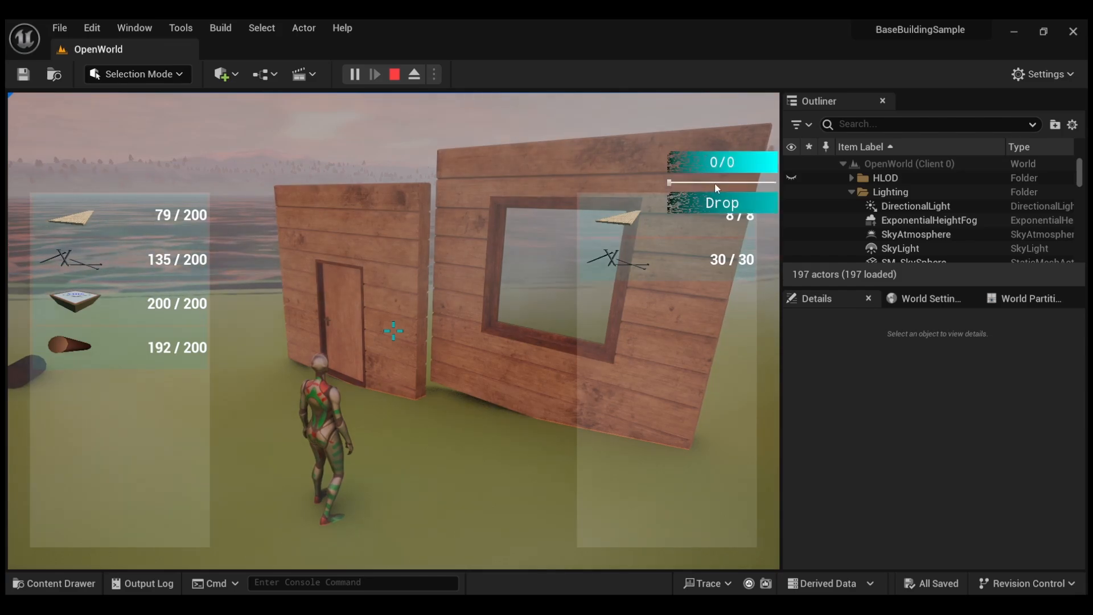
pyautogui.click(723, 183)
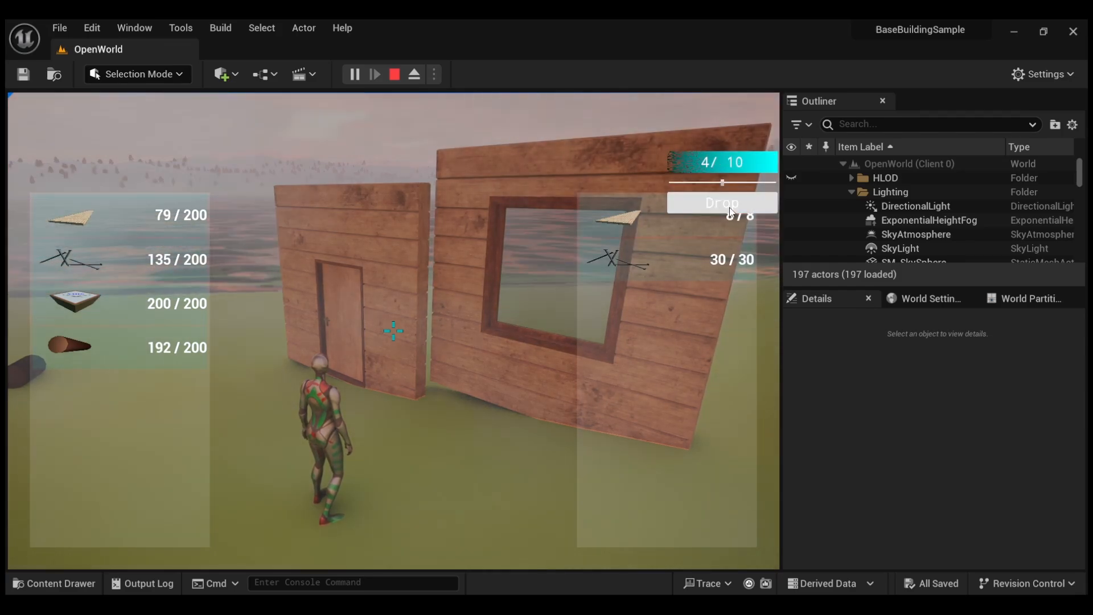
pyautogui.press('Tab')
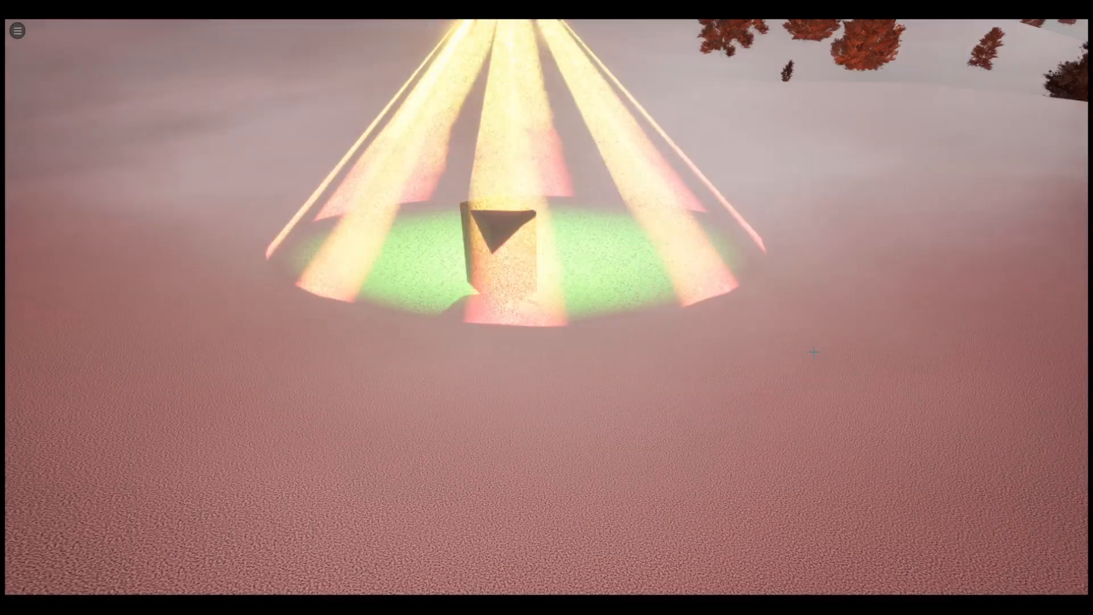
# - Examine the light beams around the green-lit block on the ground and the flying object that emits them
pyautogui.press('w')
pyautogui.press('w')
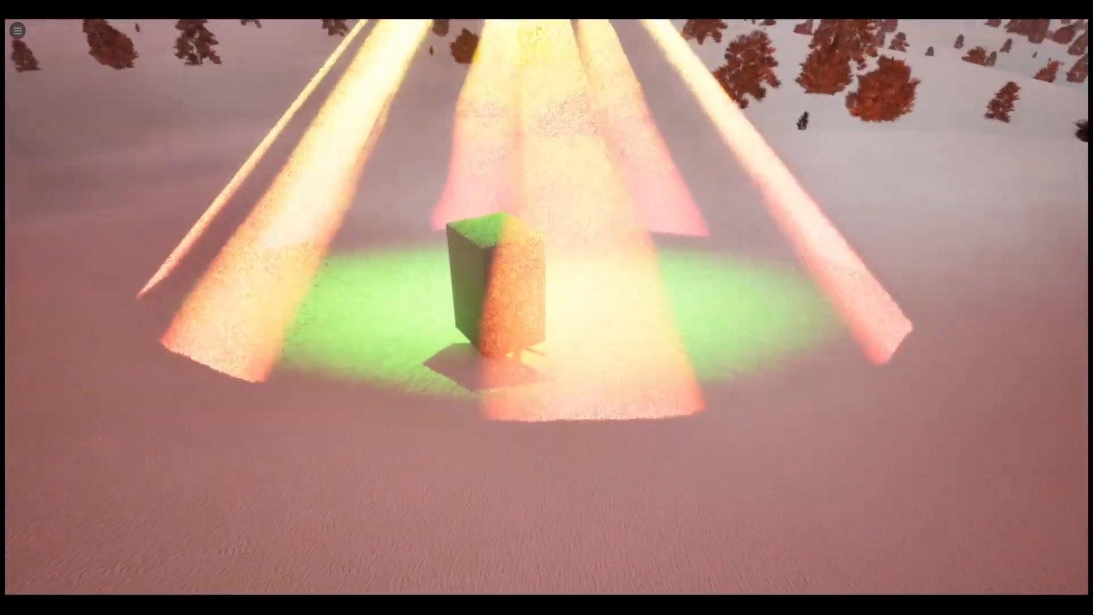
pyautogui.press('d')
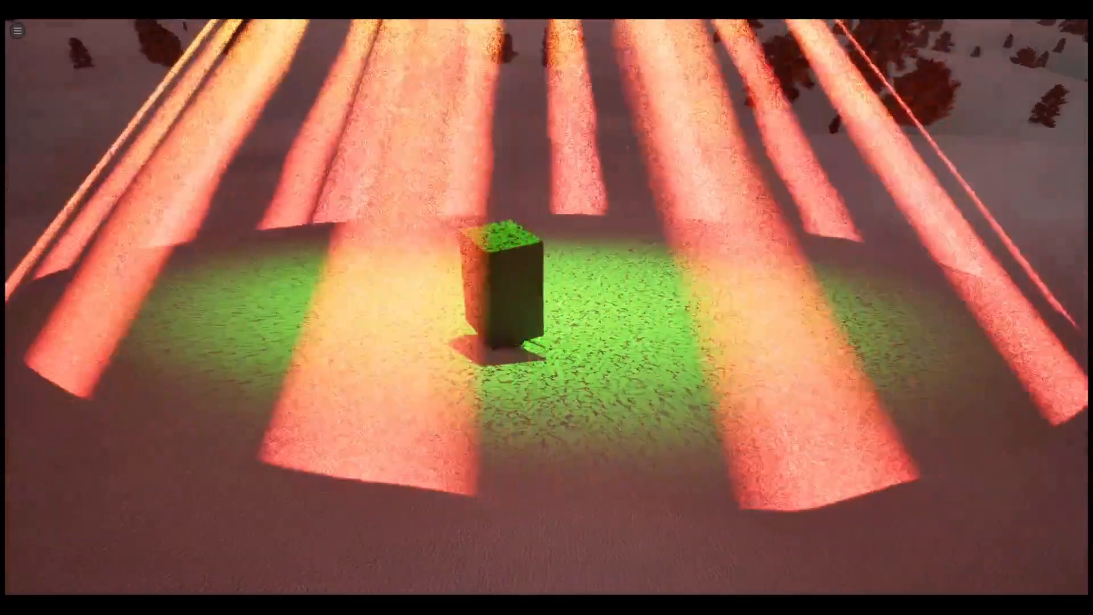
pyautogui.moveTo(547, 308); pyautogui.dragTo(548, 246, button='right')
pyautogui.press('w')
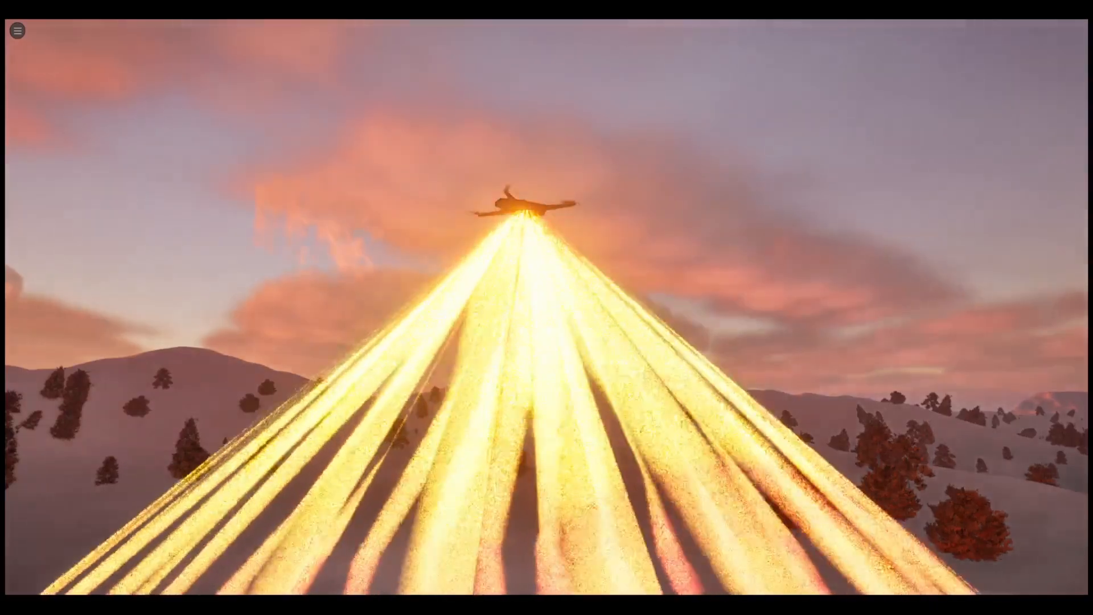